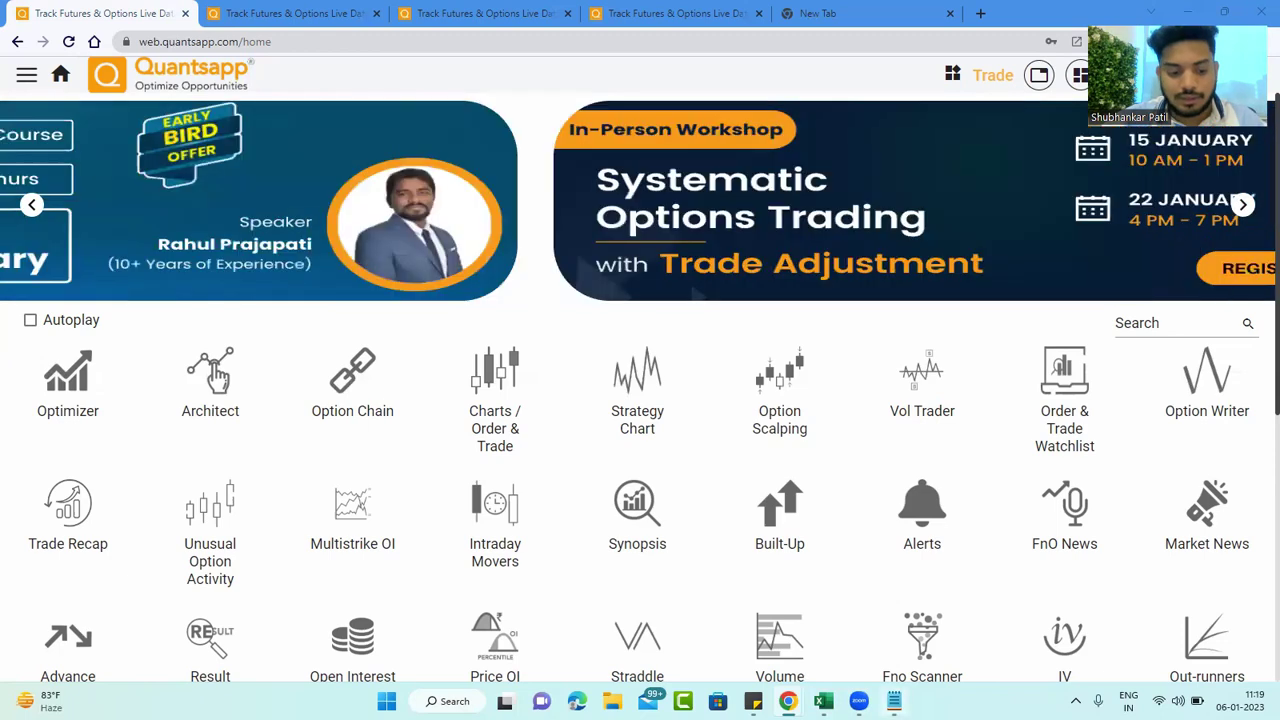
# - Switch from the Quantsapp home page to the untitled Notepad note
pyautogui.hotkey('alt', 'Tab')
# - Write NIFTY, a blank line, then 'UPTREND-> SECTOR-> STOCKS' in the note
pyautogui.write('NIF')
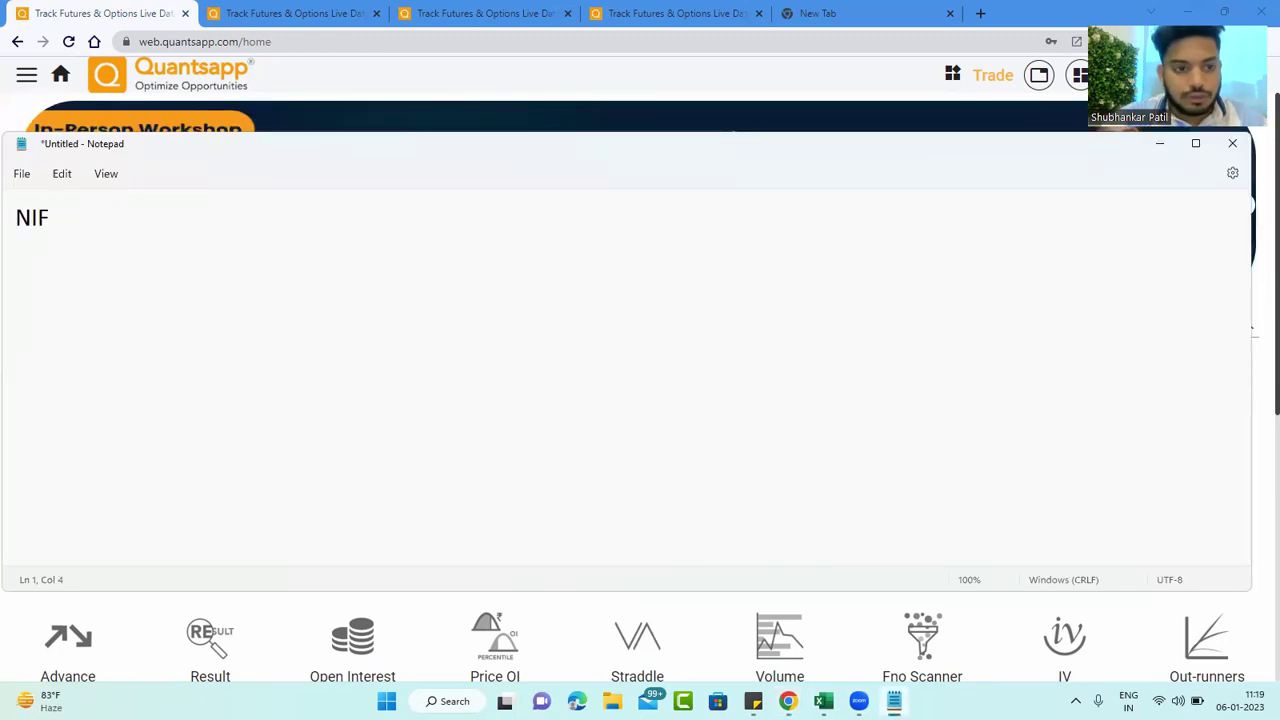
pyautogui.write('TY')
pyautogui.press('Return')
pyautogui.press('Return')
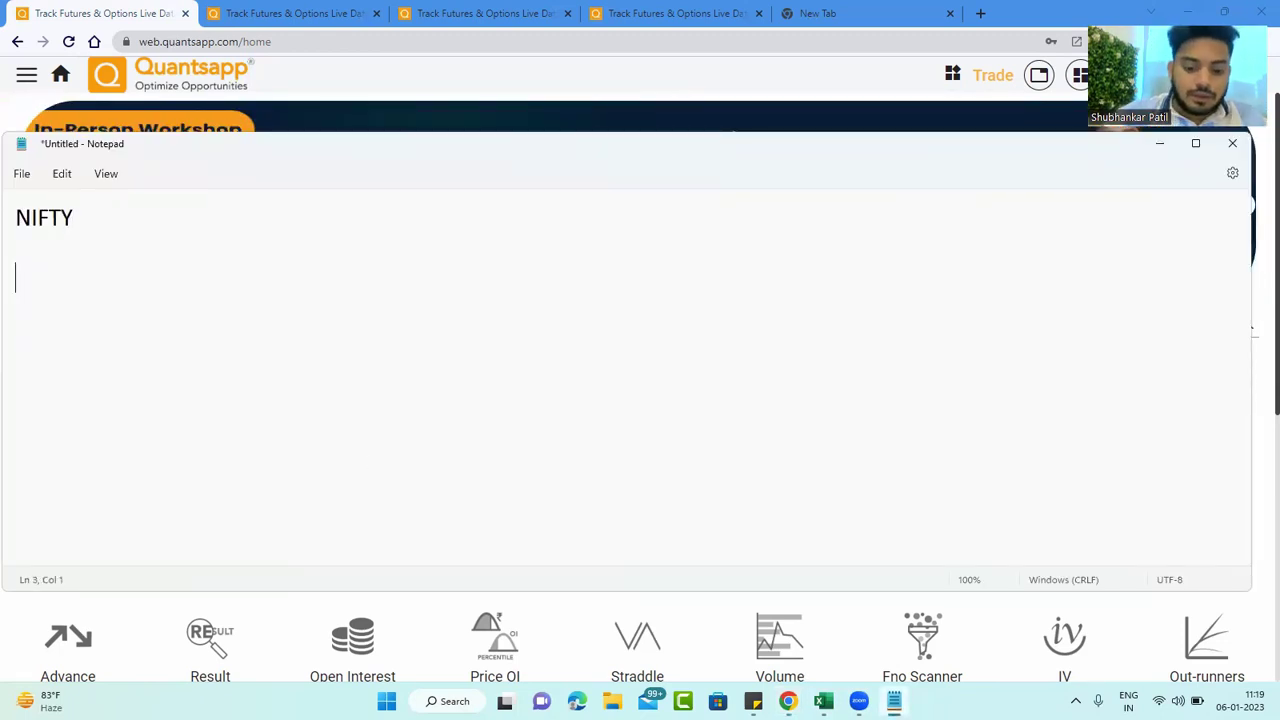
pyautogui.write('UPTREND')
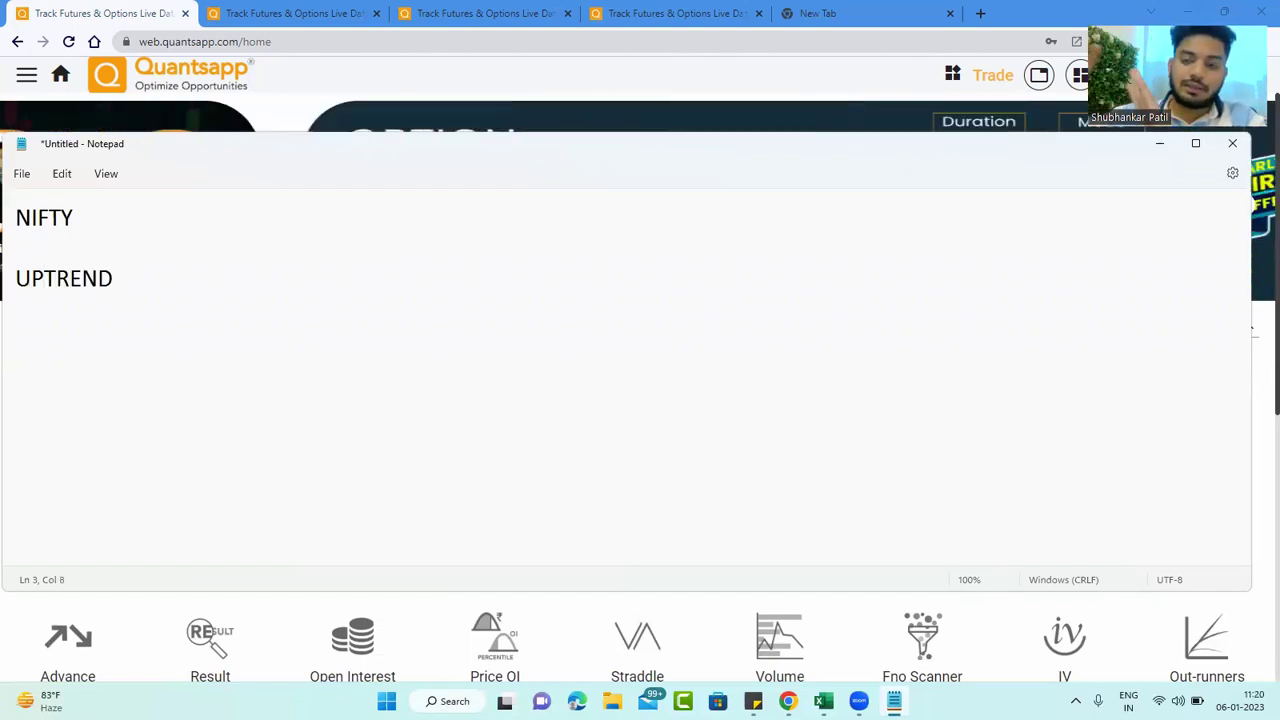
pyautogui.write('-> ')
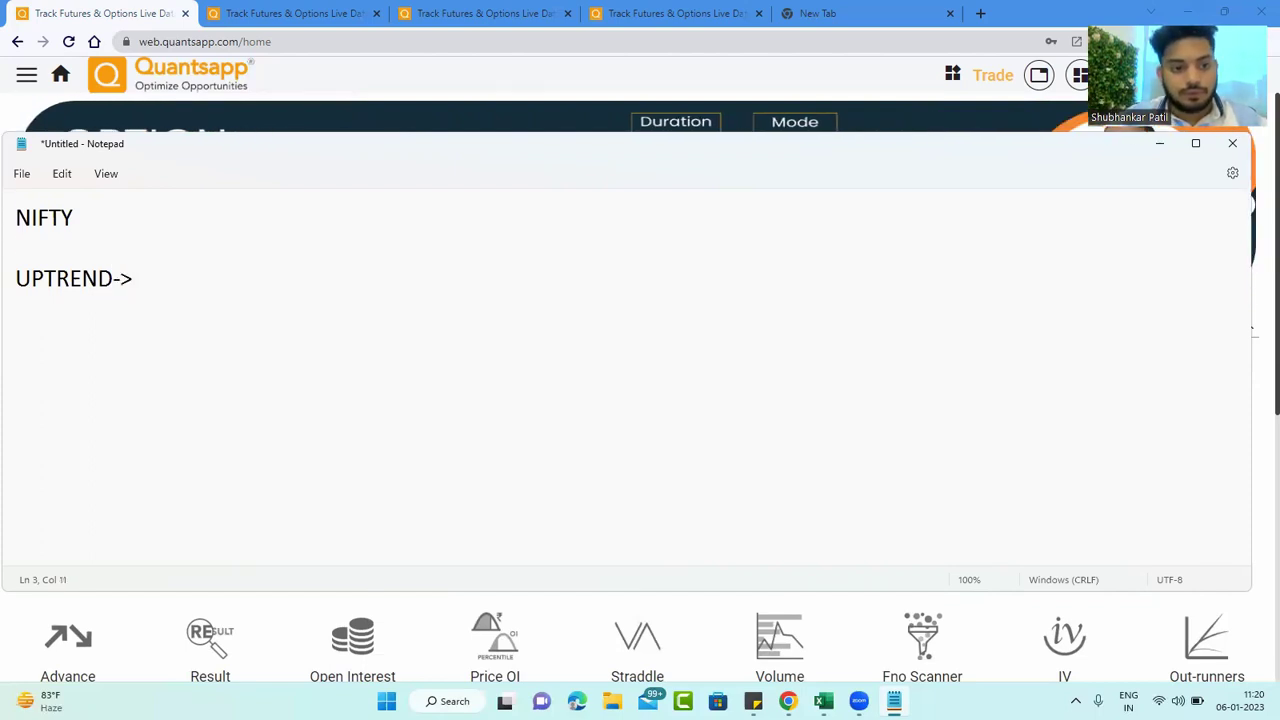
pyautogui.write('SECTOR')
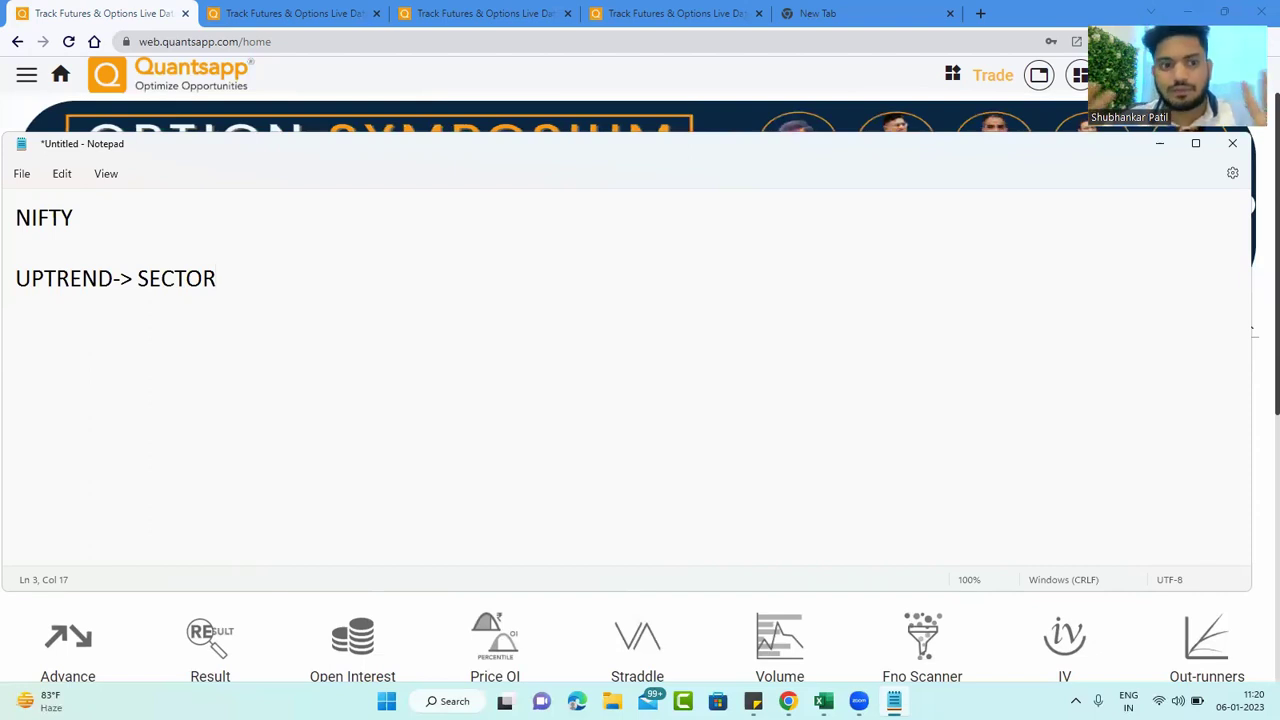
pyautogui.write('> STOC')
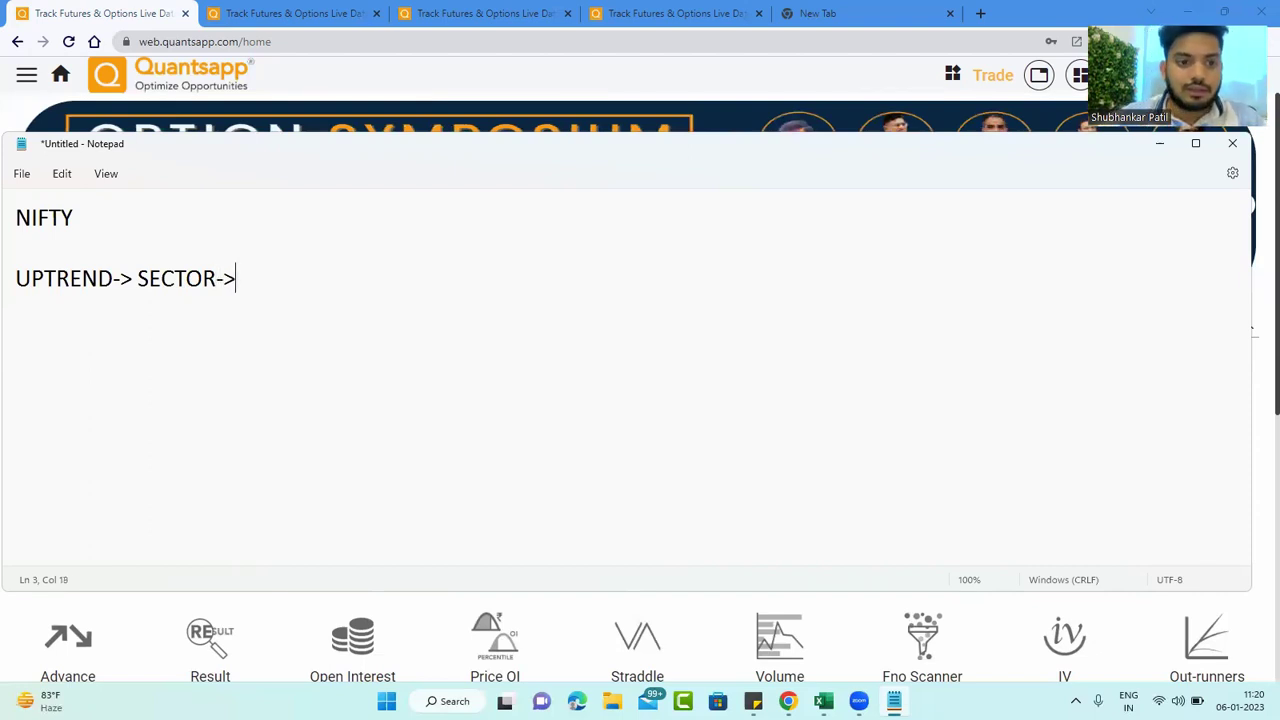
pyautogui.write('KS')
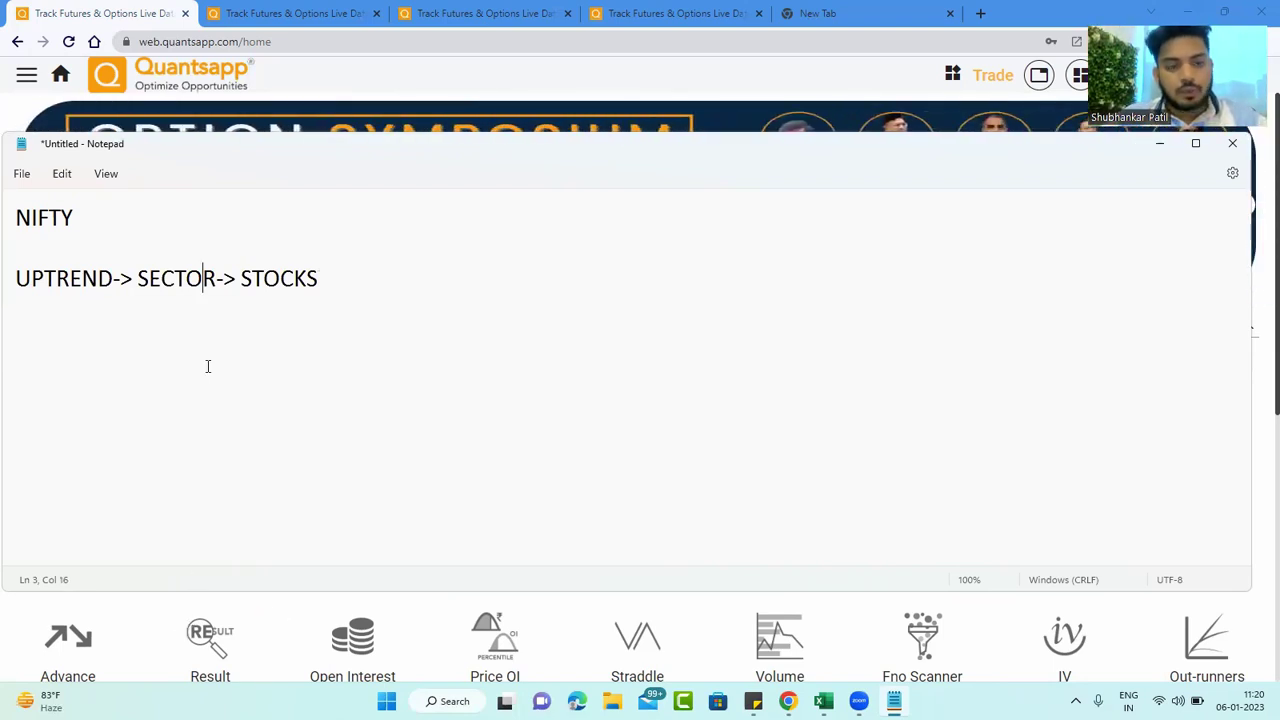
pyautogui.click(340, 329)
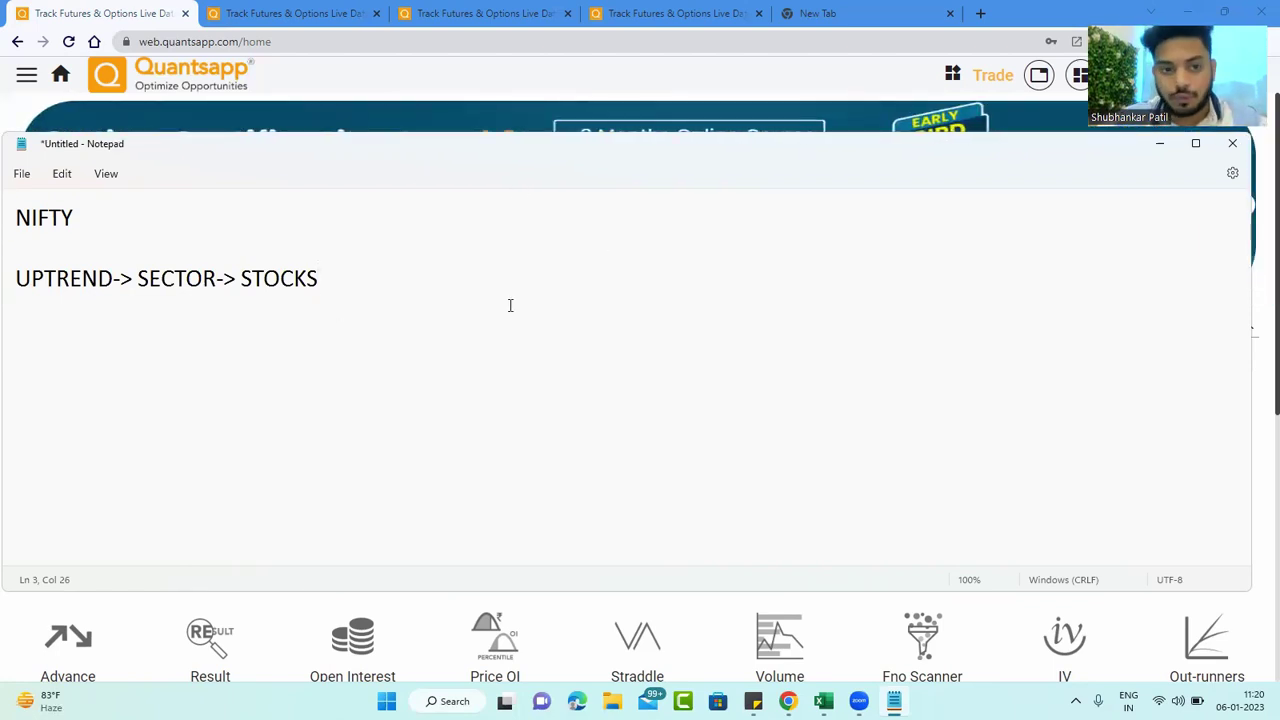
pyautogui.press('Return')
pyautogui.press('Return')
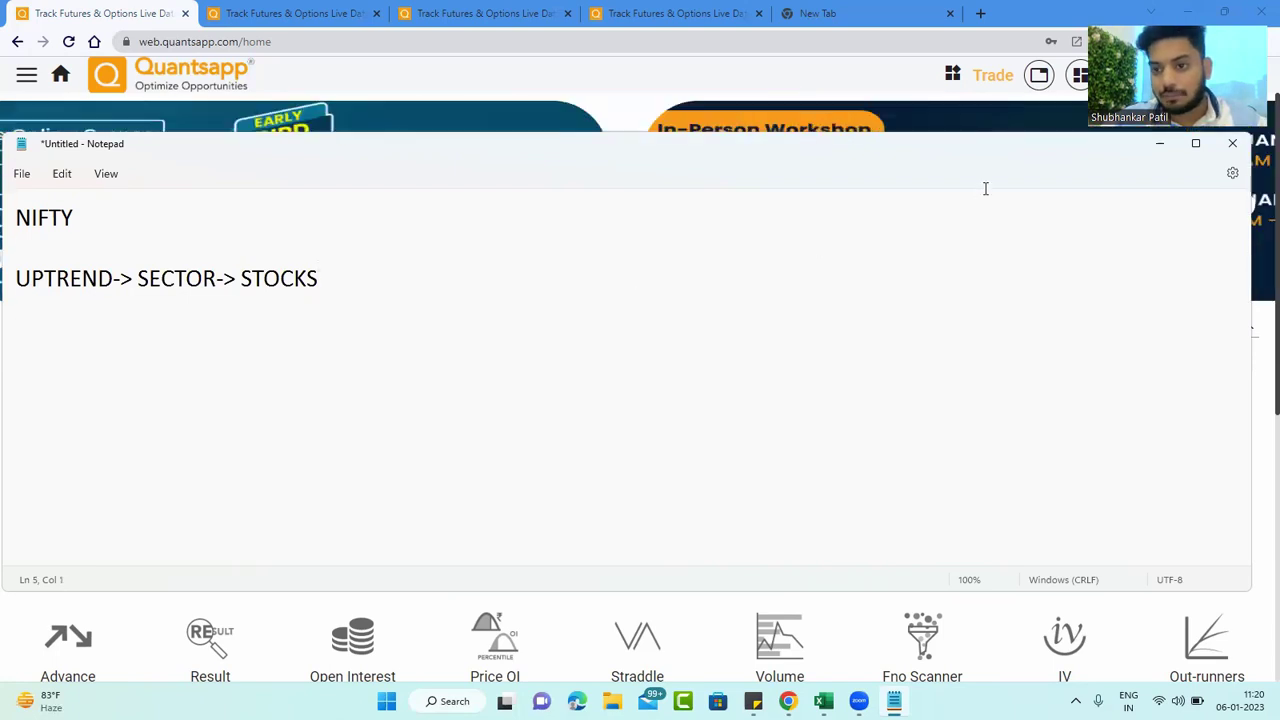
# - Begin a new 'UPTREND->' line, then return to the Quantsapp home page
pyautogui.click(1162, 146)
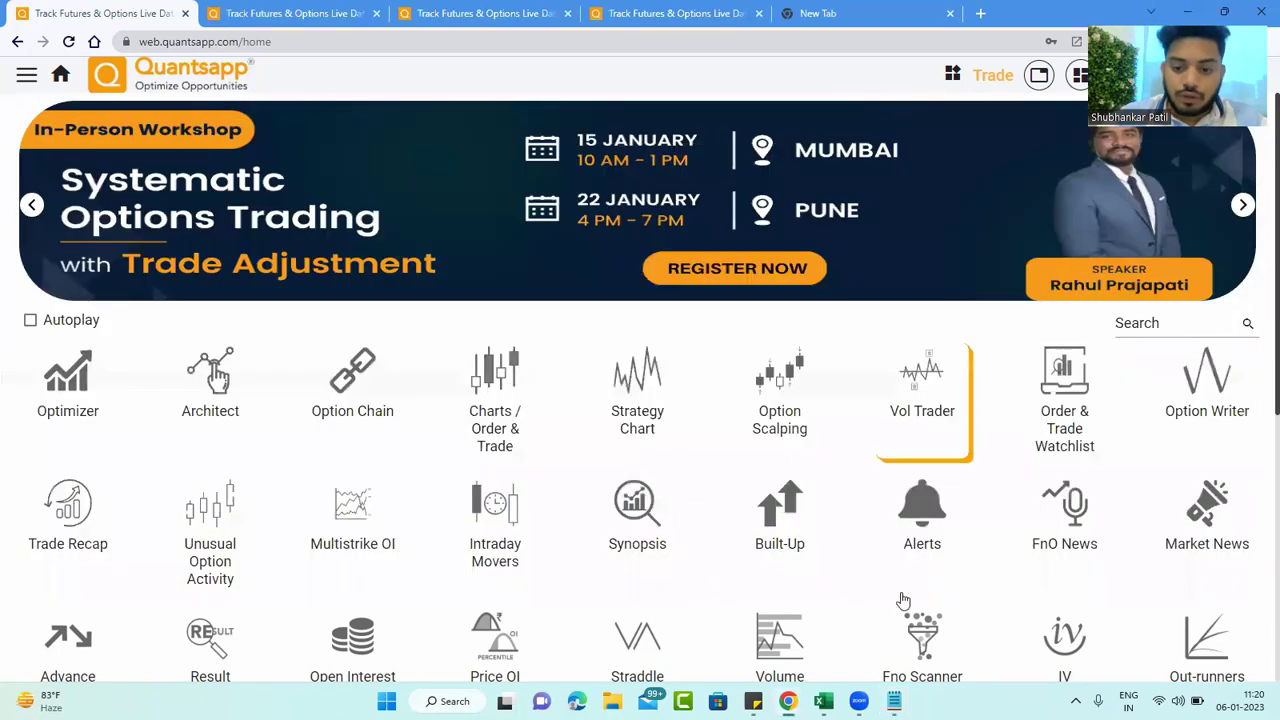
pyautogui.click(894, 701)
pyautogui.write('U')
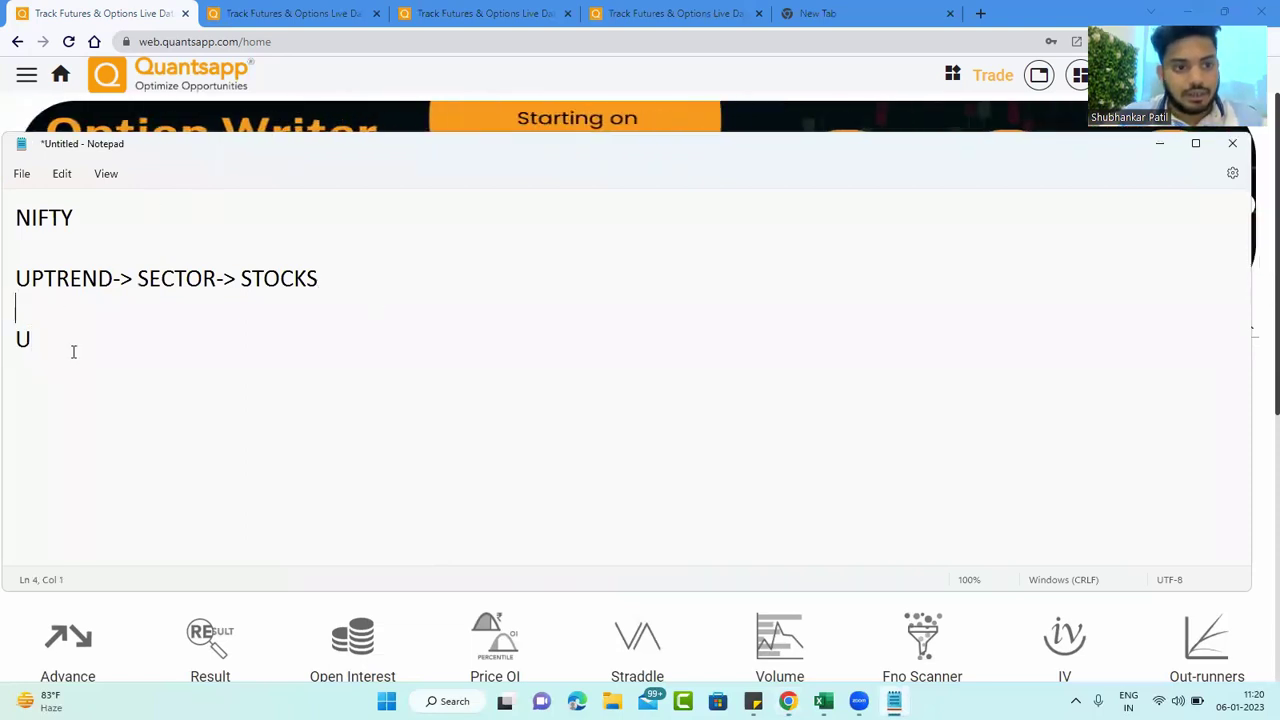
pyautogui.write('PTREND')
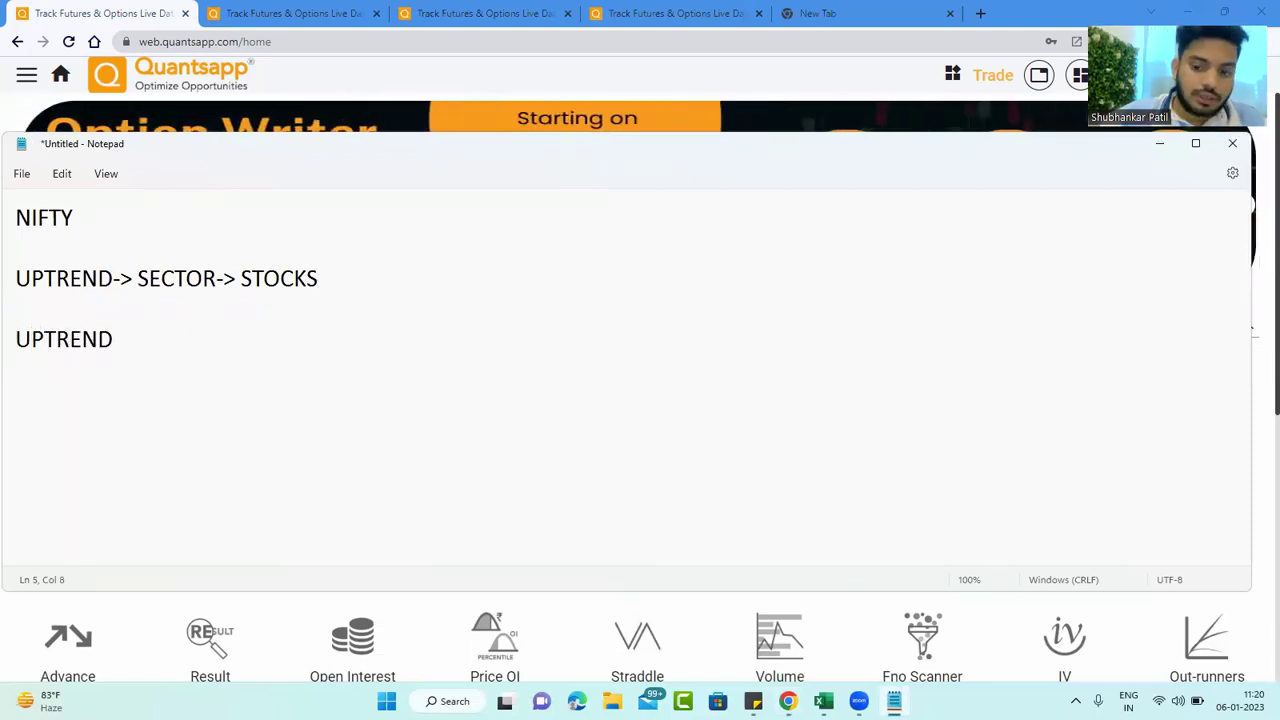
pyautogui.write('->')
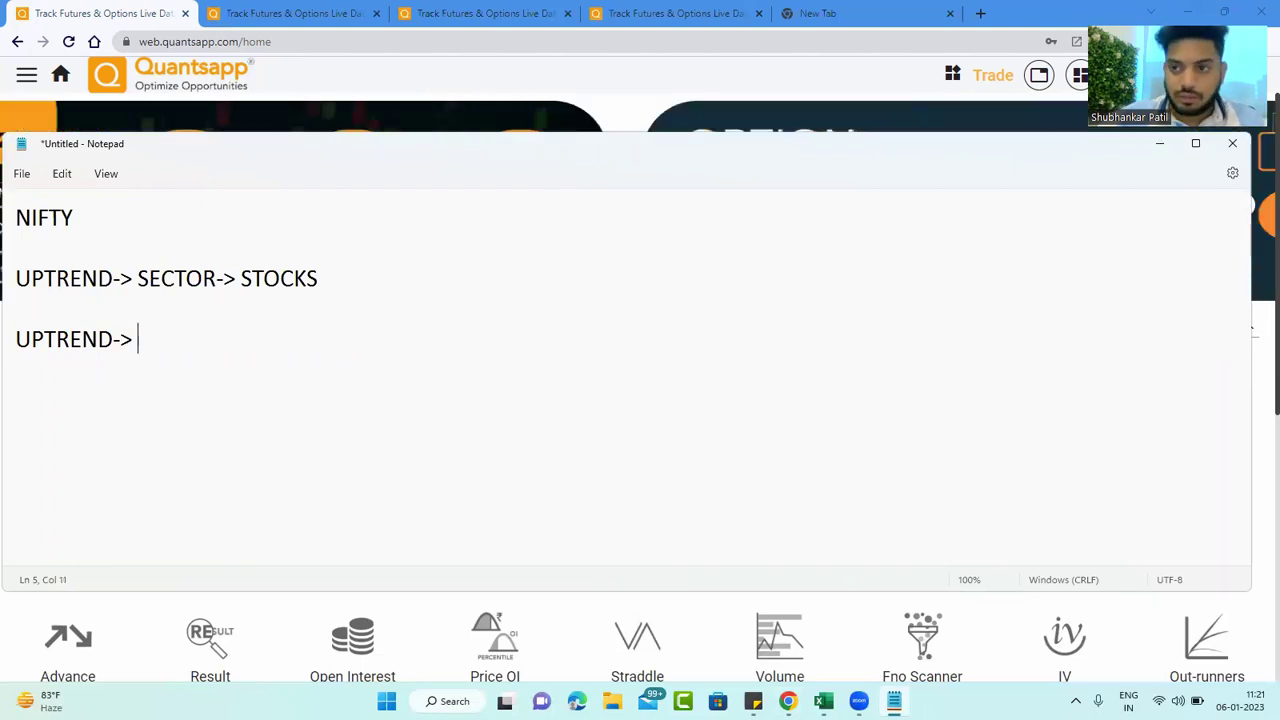
pyautogui.click(440, 636)
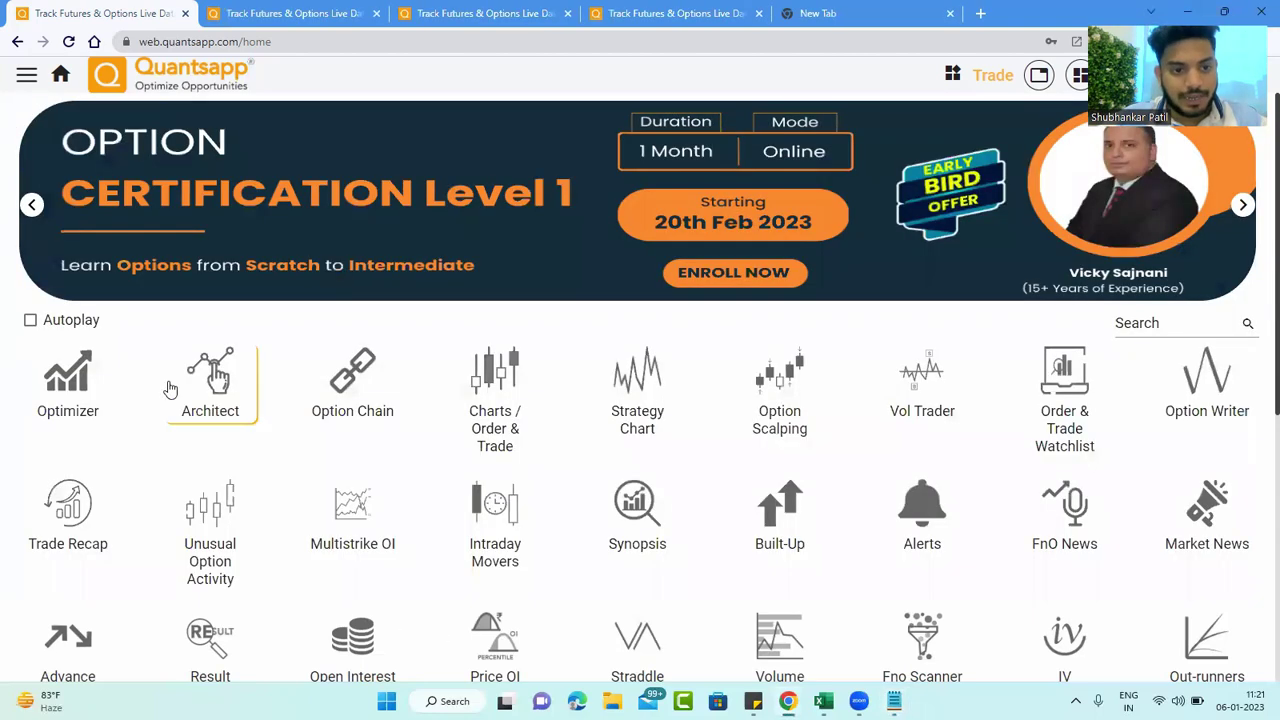
# - Chart the NIFTY index daily without Pivots, scrolled back to early 2021
pyautogui.click(470, 372)
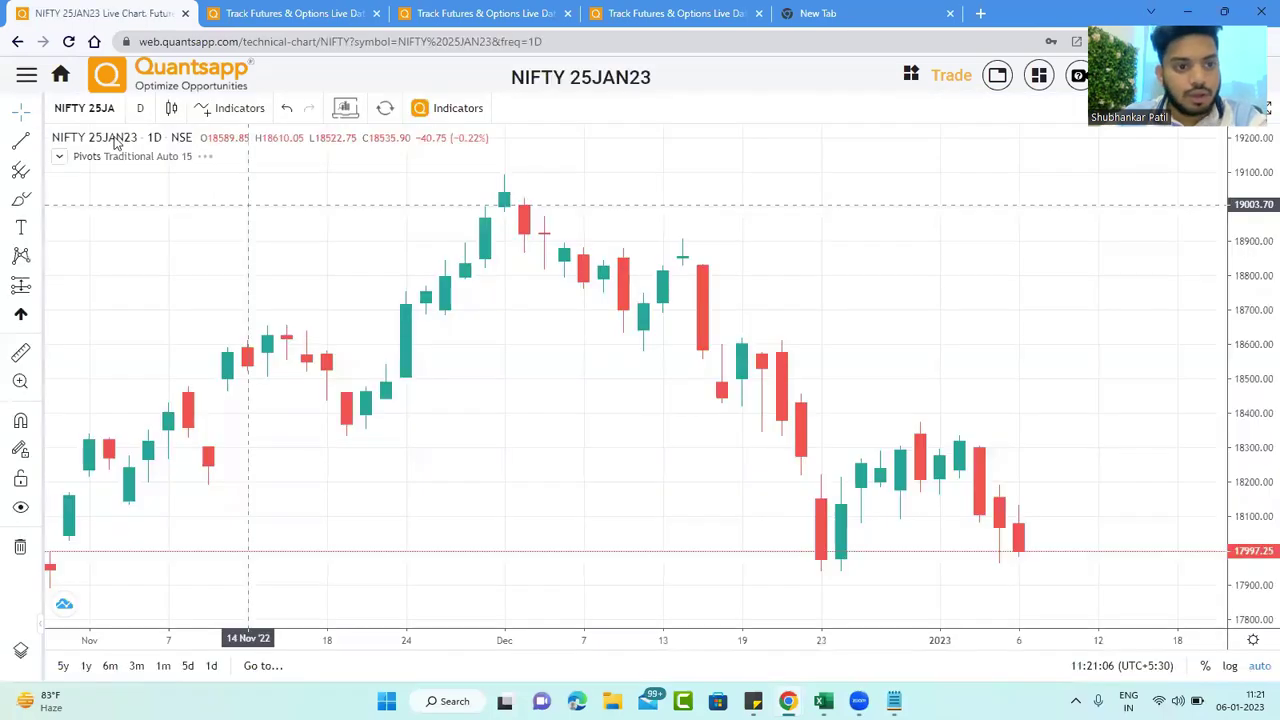
pyautogui.click(142, 107)
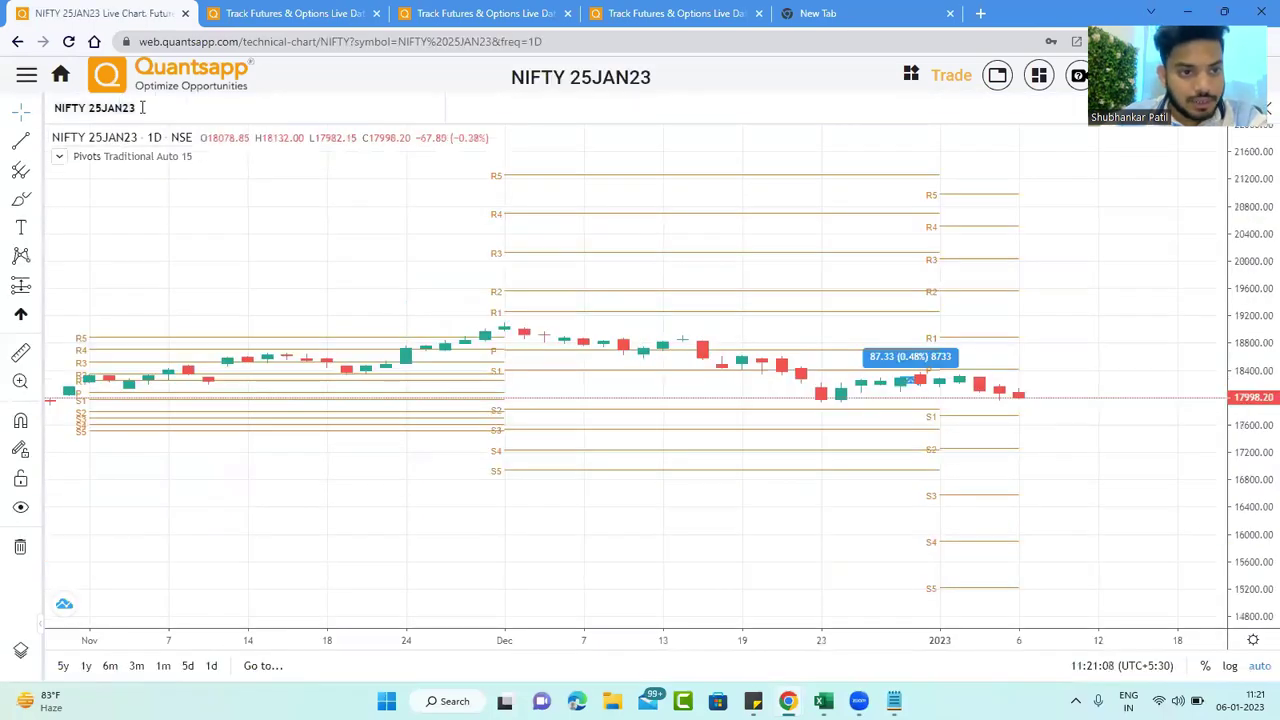
pyautogui.press('BackSpace')
pyautogui.press('BackSpace')
pyautogui.press('BackSpace')
pyautogui.press('BackSpace')
pyautogui.press('BackSpace')
pyautogui.press('BackSpace')
pyautogui.press('BackSpace')
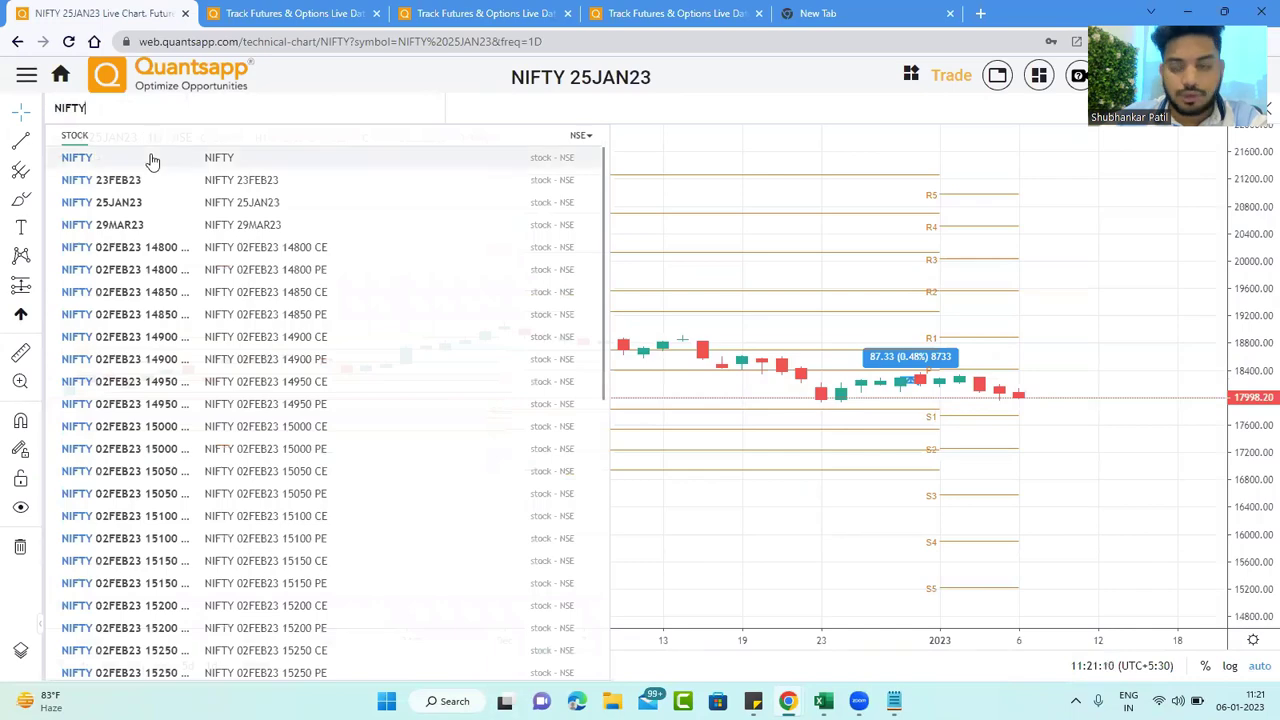
pyautogui.click(150, 158)
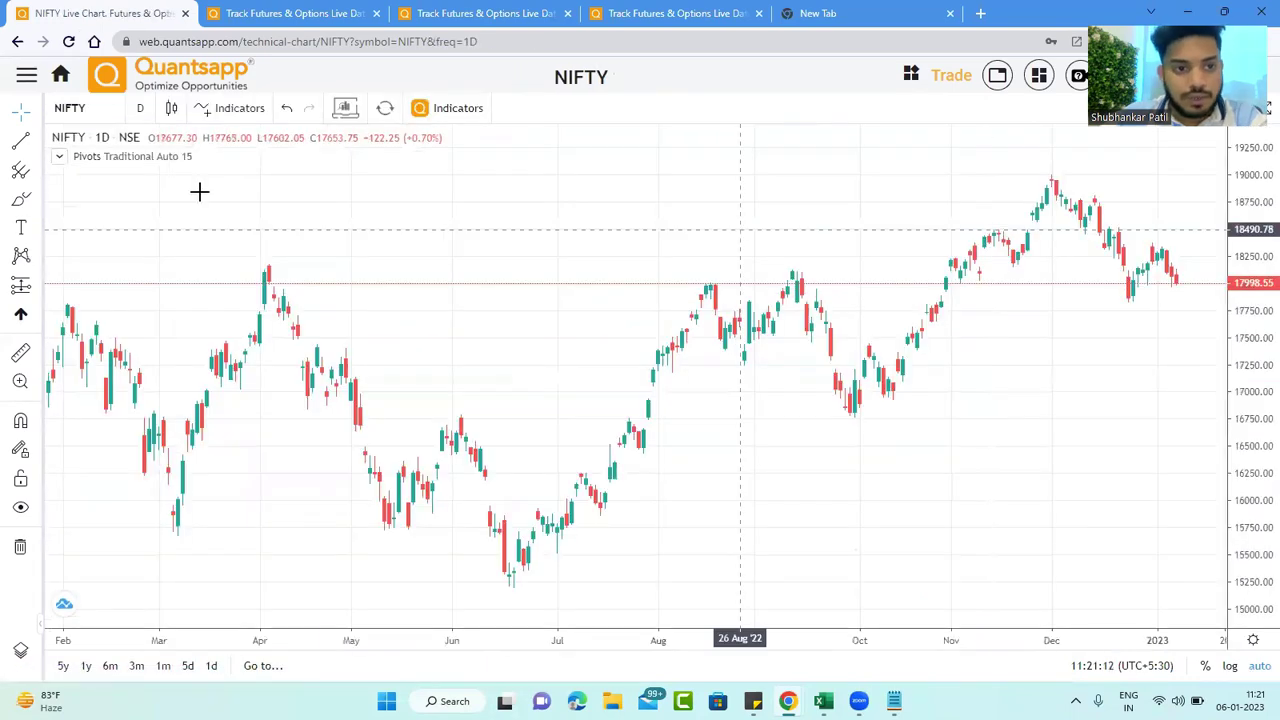
pyautogui.click(248, 158)
pyautogui.scroll(-5, 286, 360)
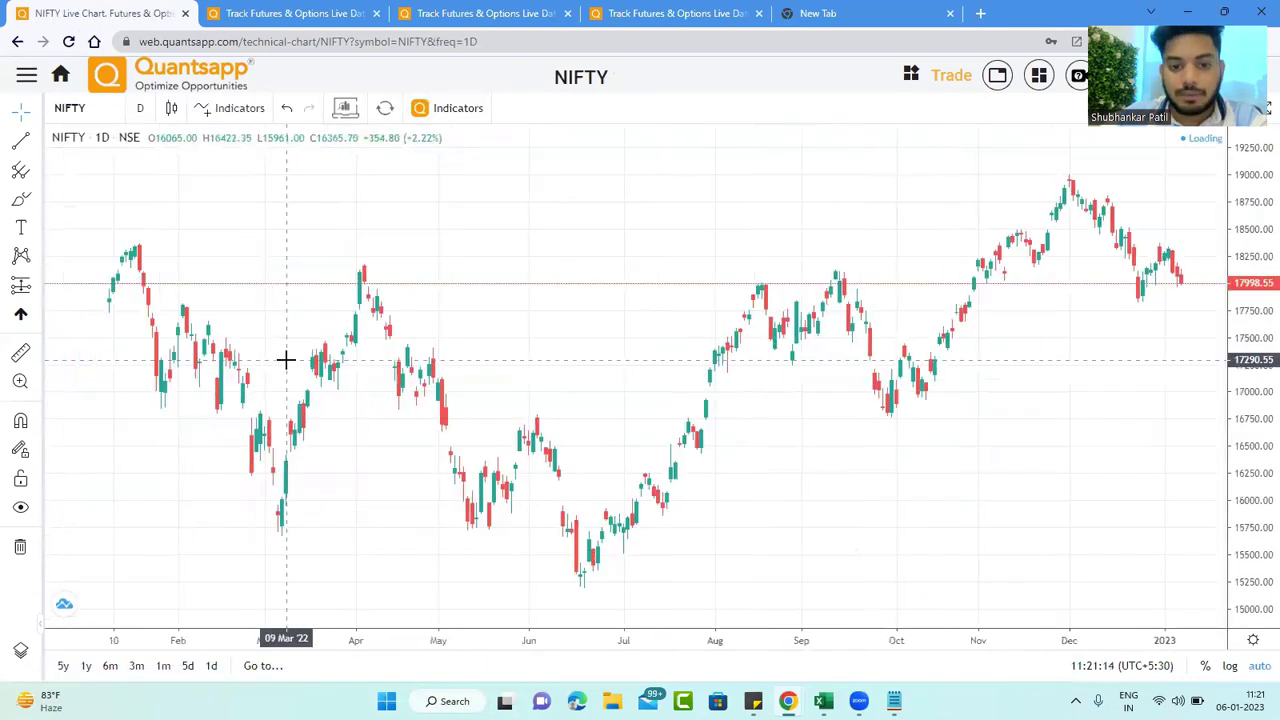
pyautogui.hscroll(-10, 286, 360)
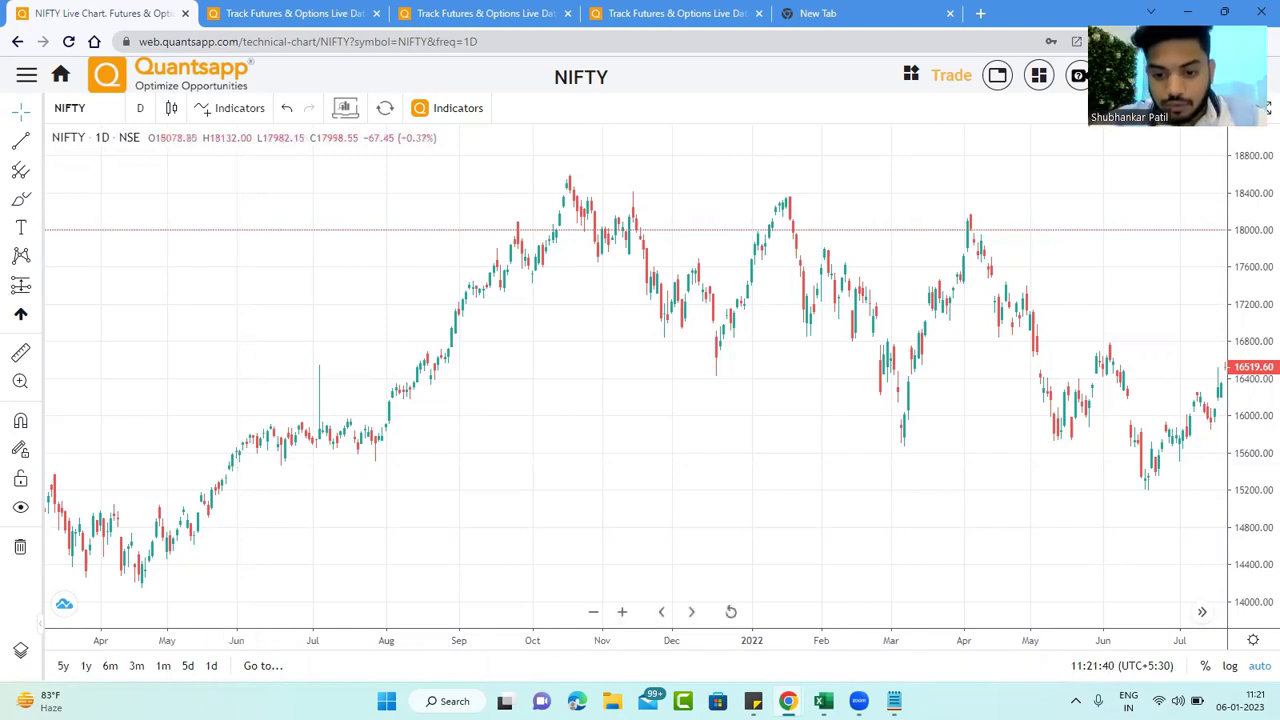
pyautogui.click(894, 700)
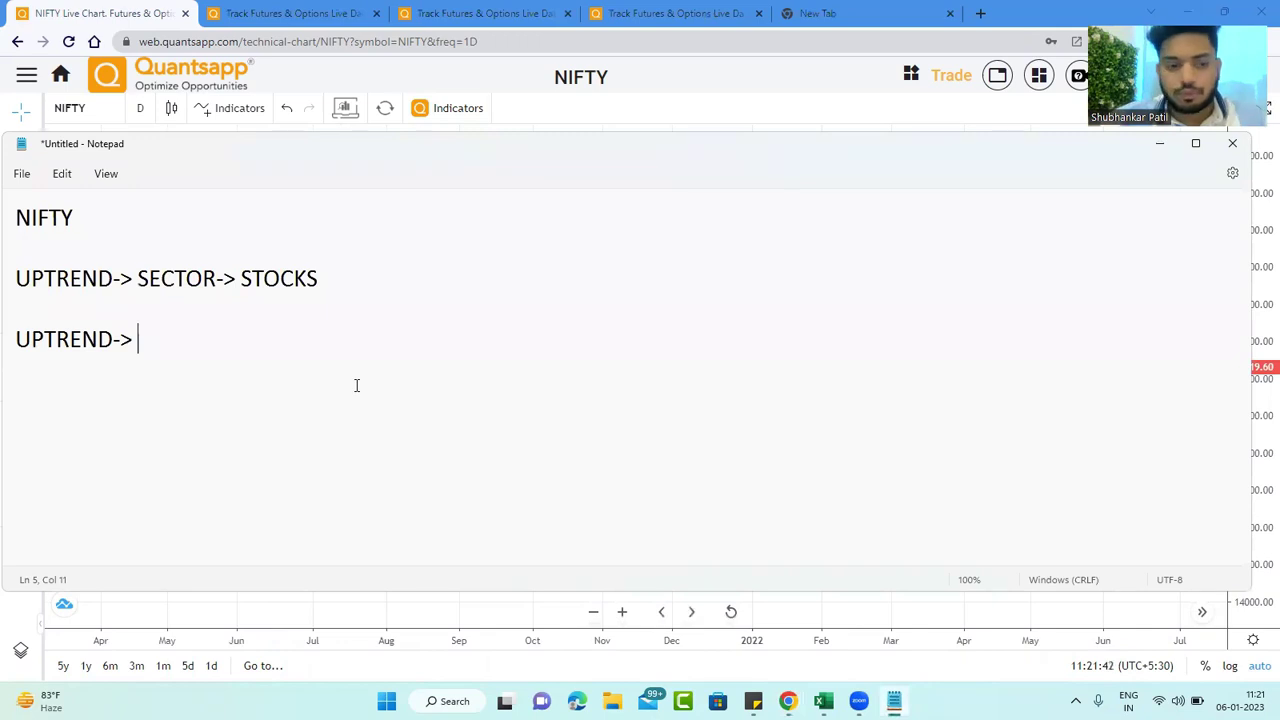
# - Finish the line as 'UPTREND-> HIGHER HIGHS & HIGHER LOWS' and go back to the chart
pyautogui.write('HIGHER ')
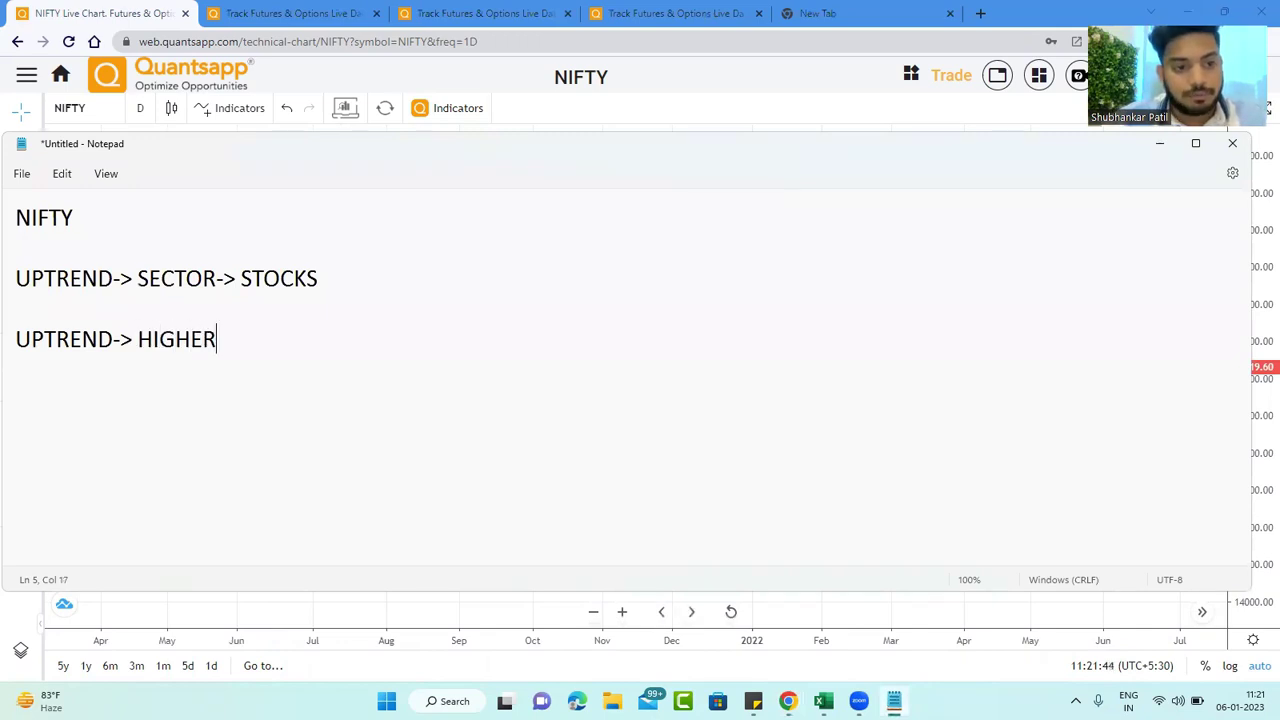
pyautogui.write('HI')
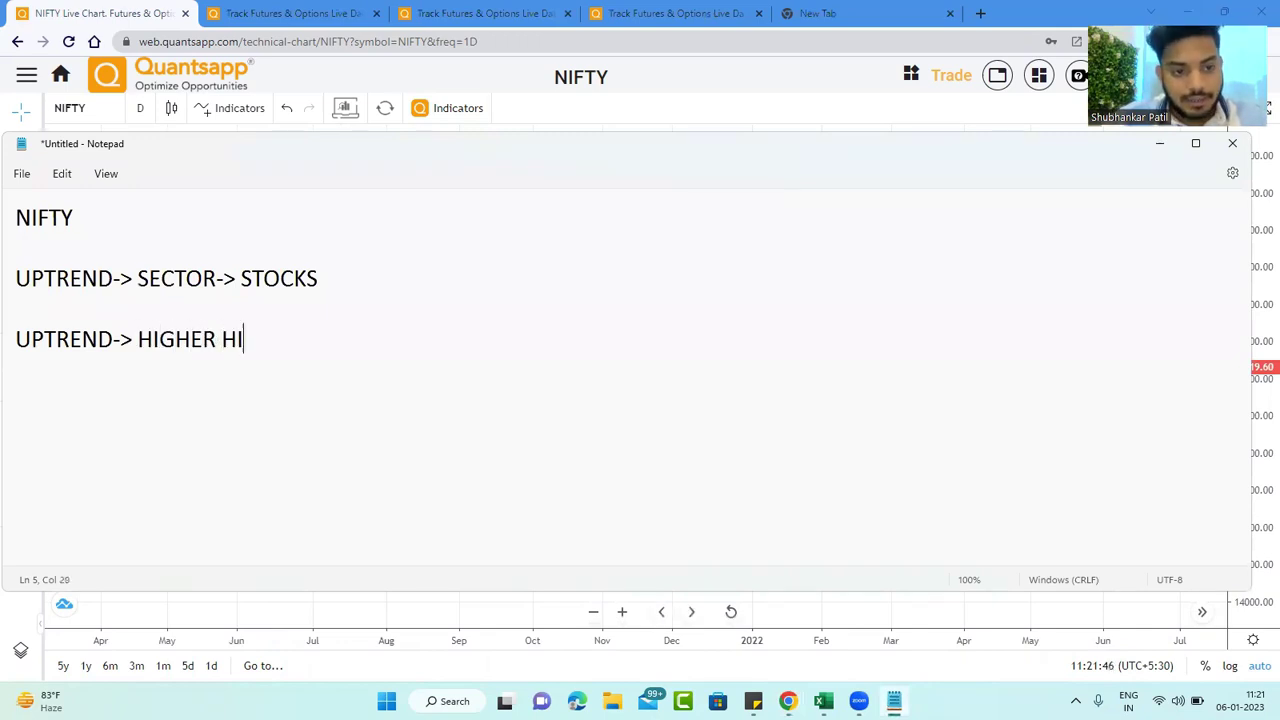
pyautogui.write('GHS &')
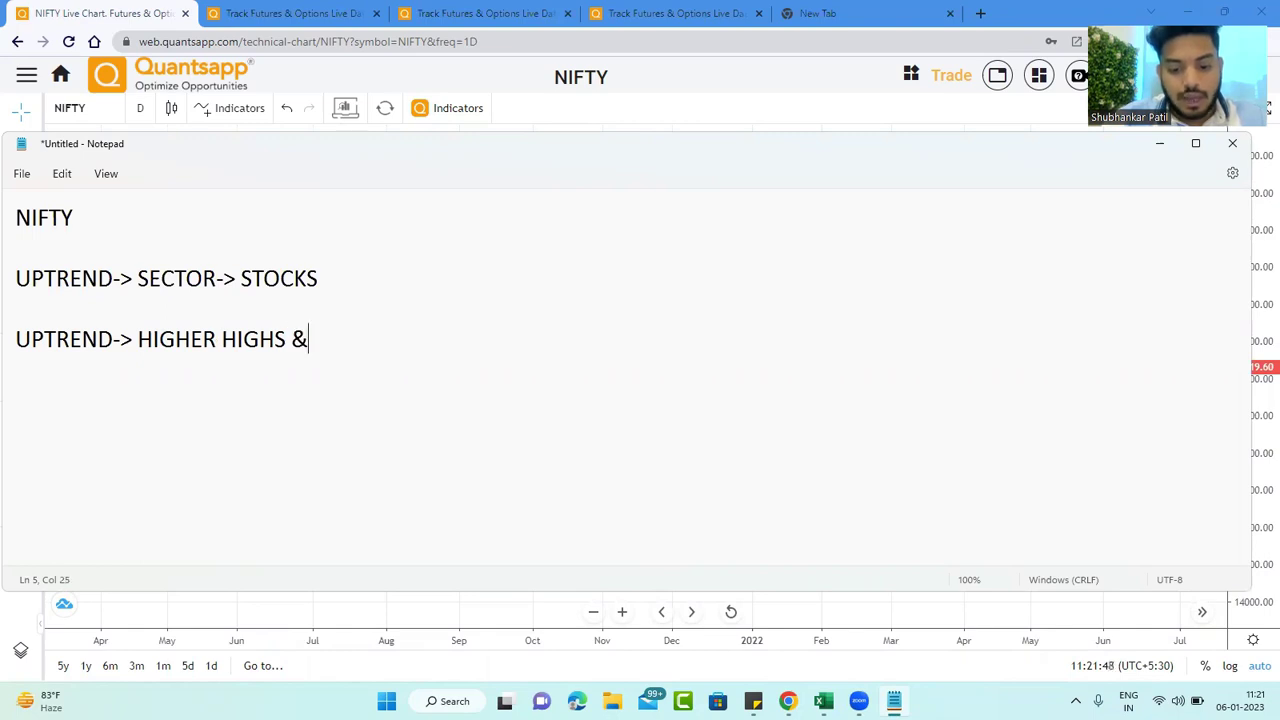
pyautogui.write(' HIGHER')
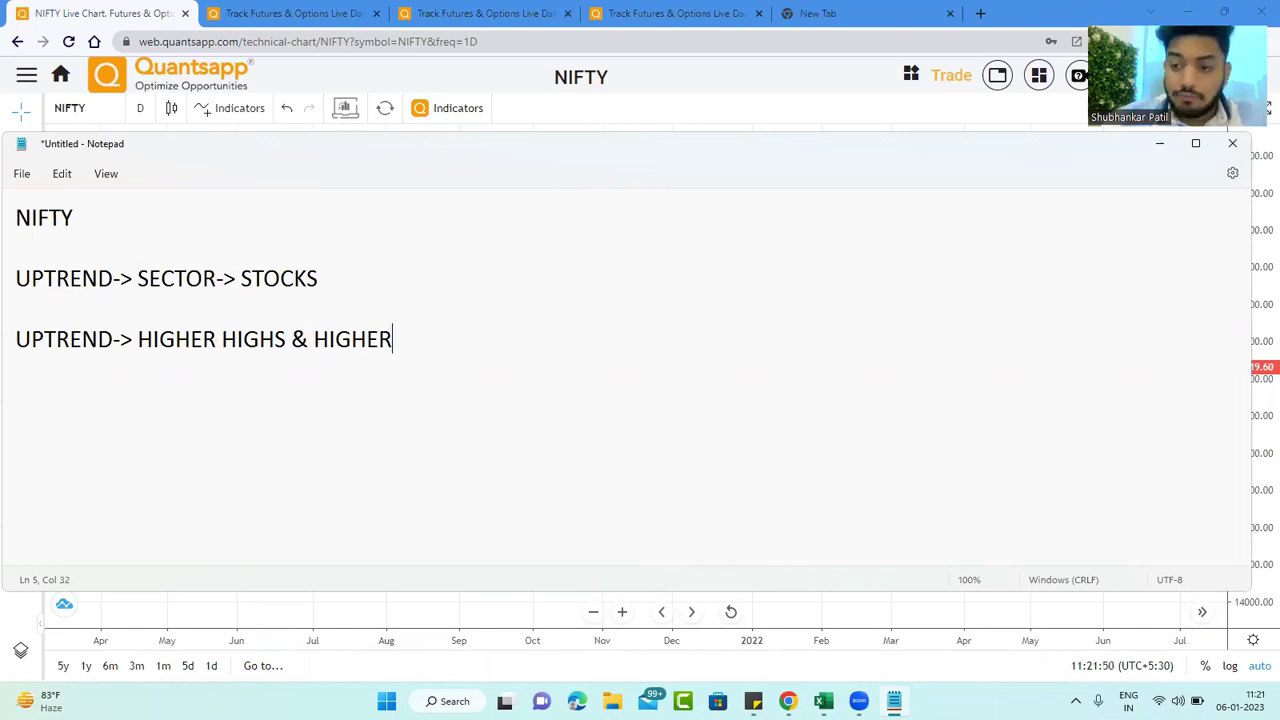
pyautogui.write(' LOWS')
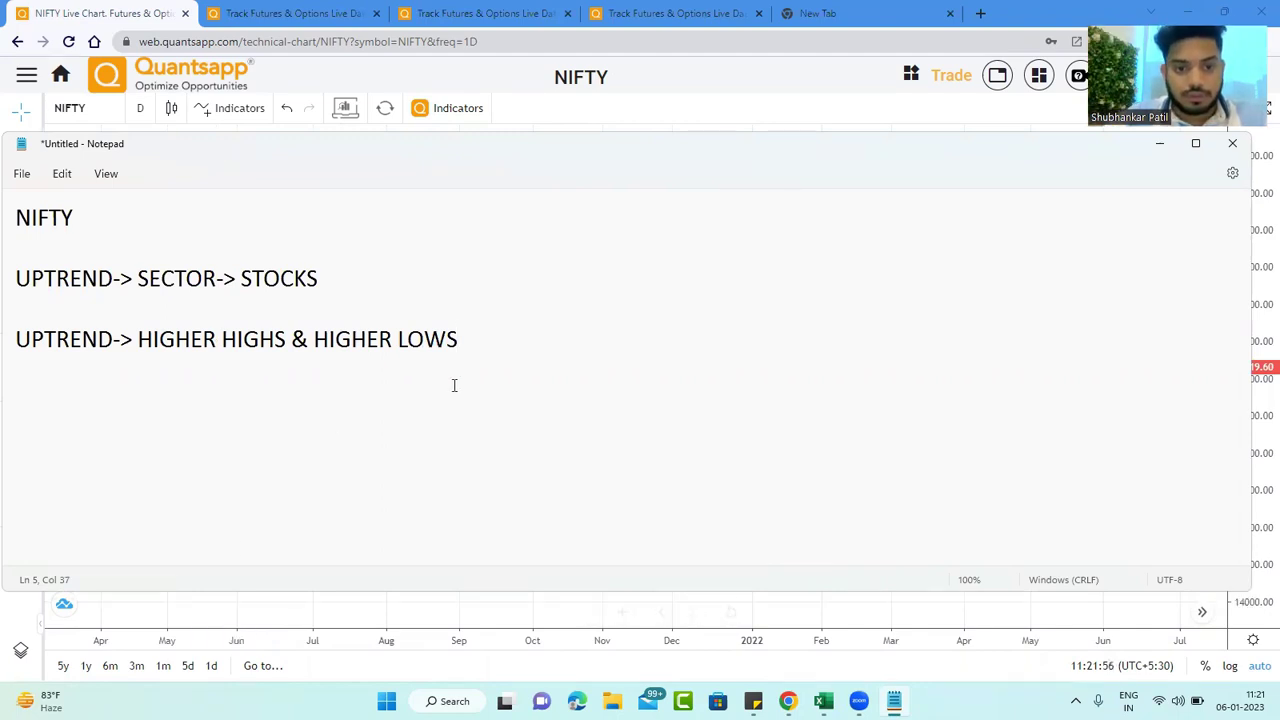
pyautogui.press('Return')
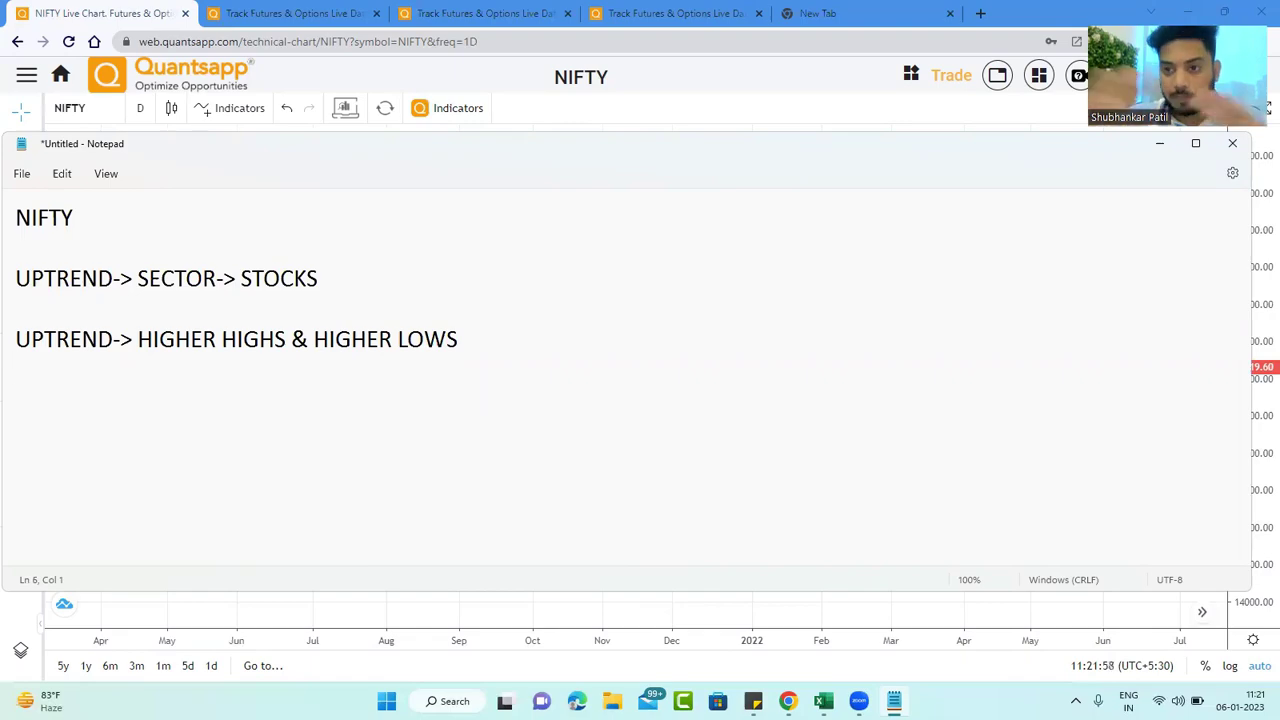
pyautogui.click(368, 606)
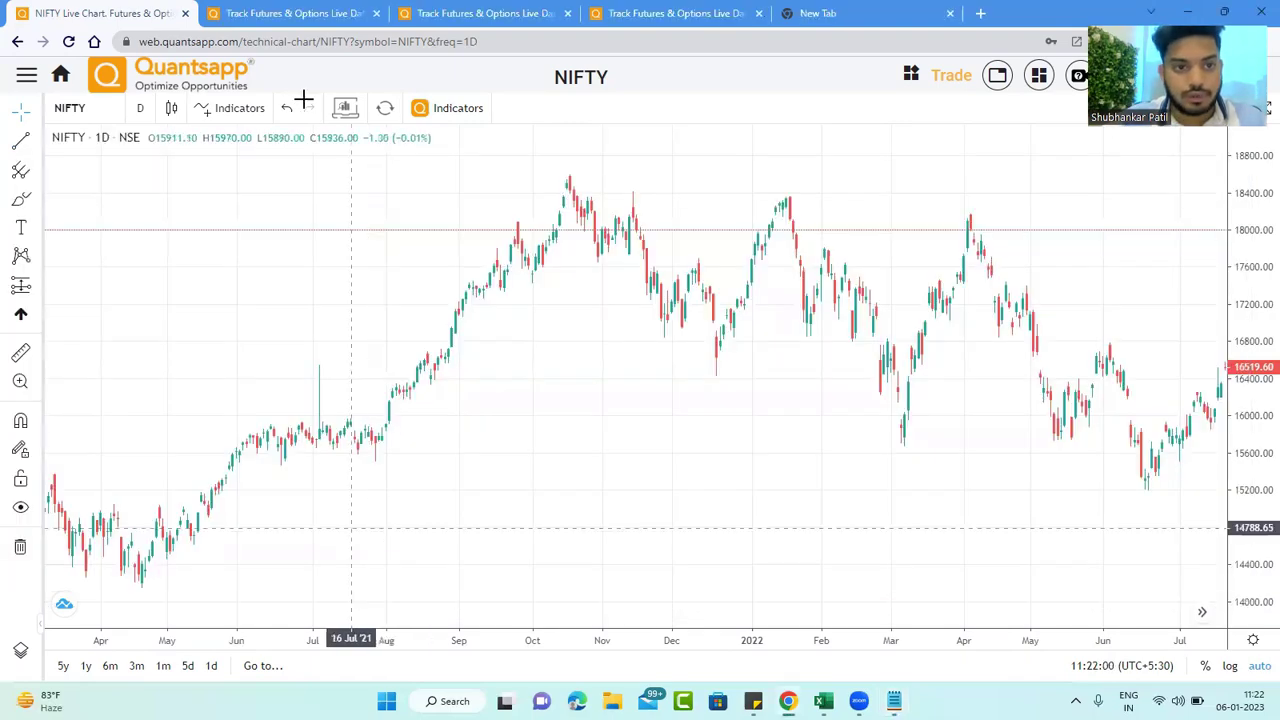
# - Open Built-Up > Scrip > Future OI-H for NIFTY starting 03-Mar-22
pyautogui.hotkey('ctrl', 'Tab')
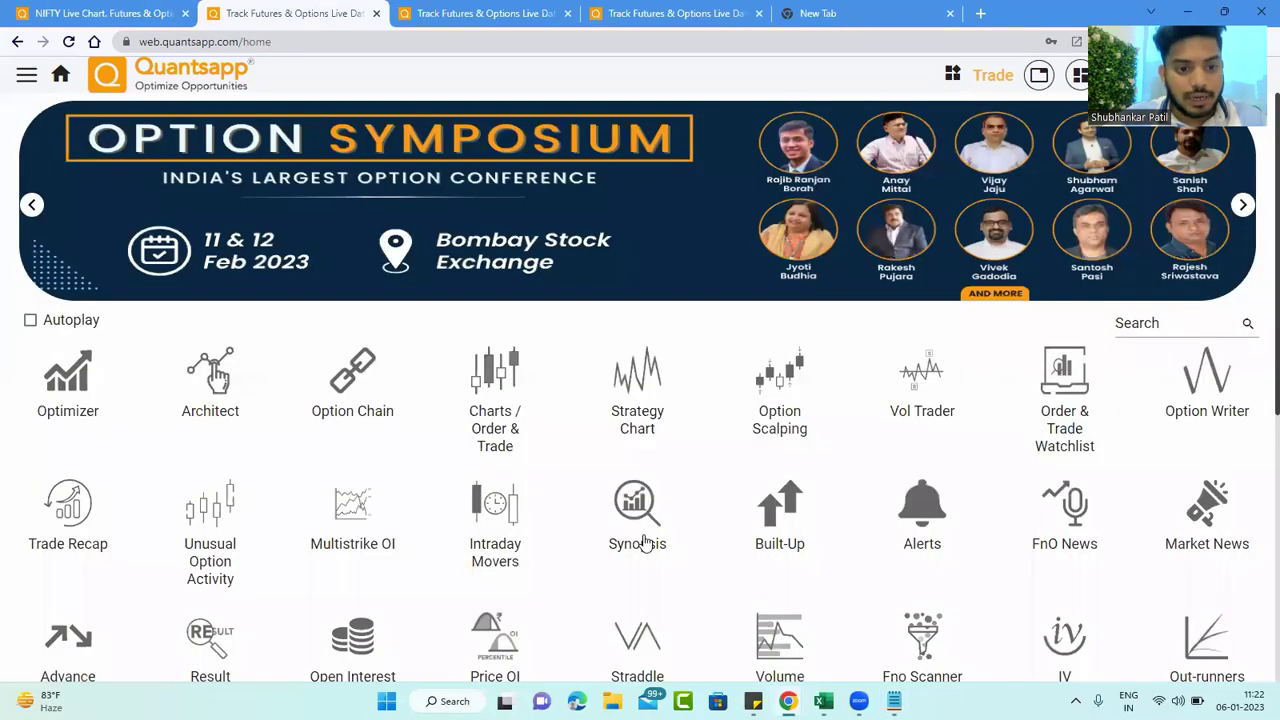
pyautogui.click(785, 511)
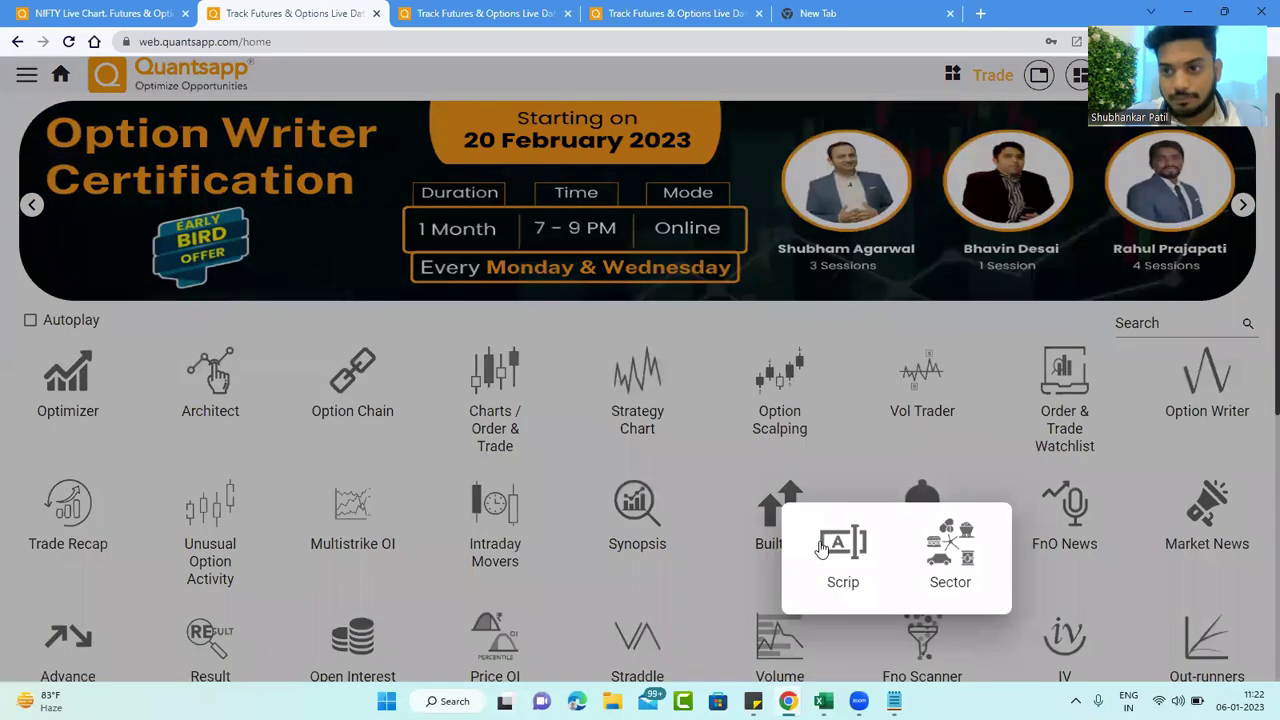
pyautogui.moveTo(851, 520)
pyautogui.click(840, 493)
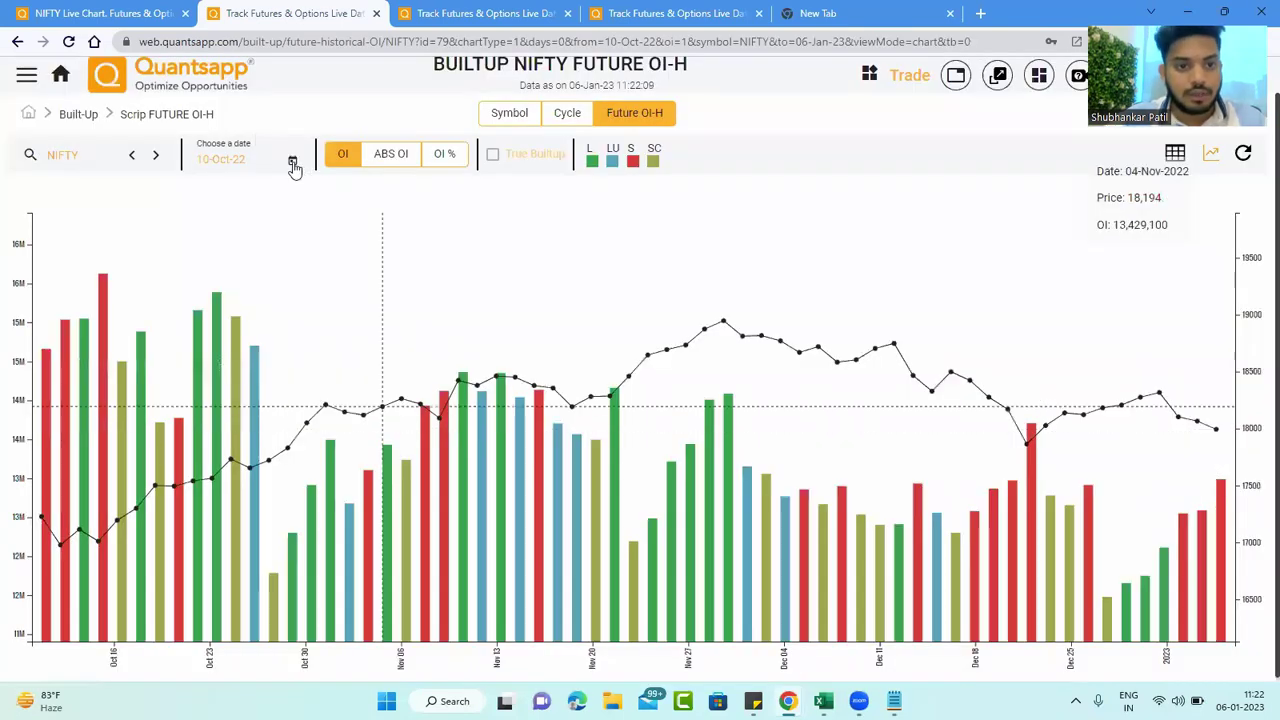
pyautogui.click(293, 163)
pyautogui.click(258, 206)
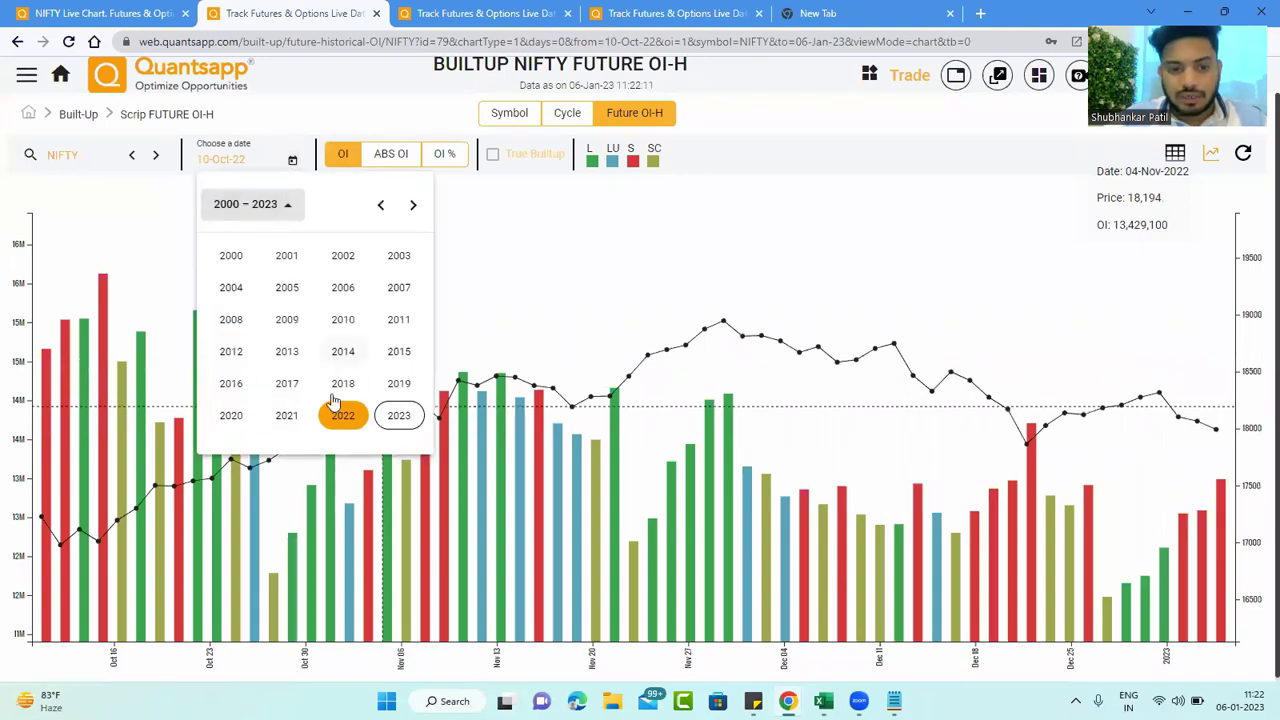
pyautogui.click(345, 422)
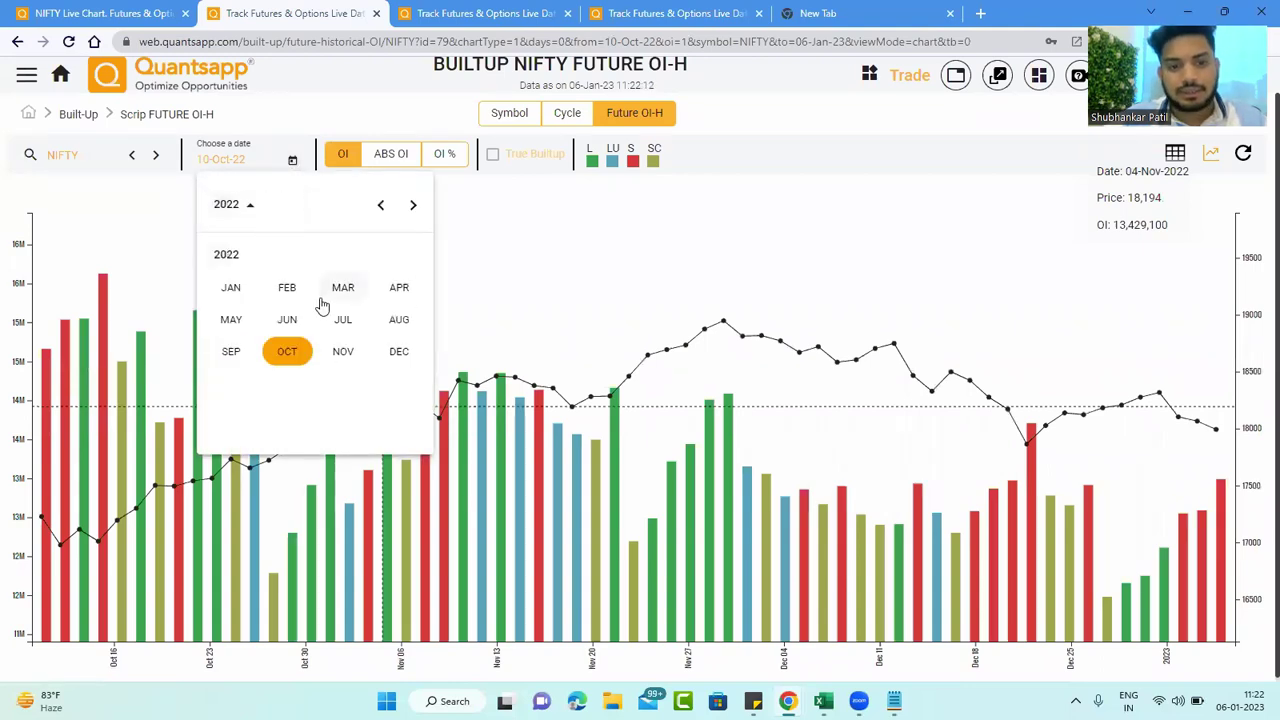
pyautogui.click(322, 298)
pyautogui.click(321, 302)
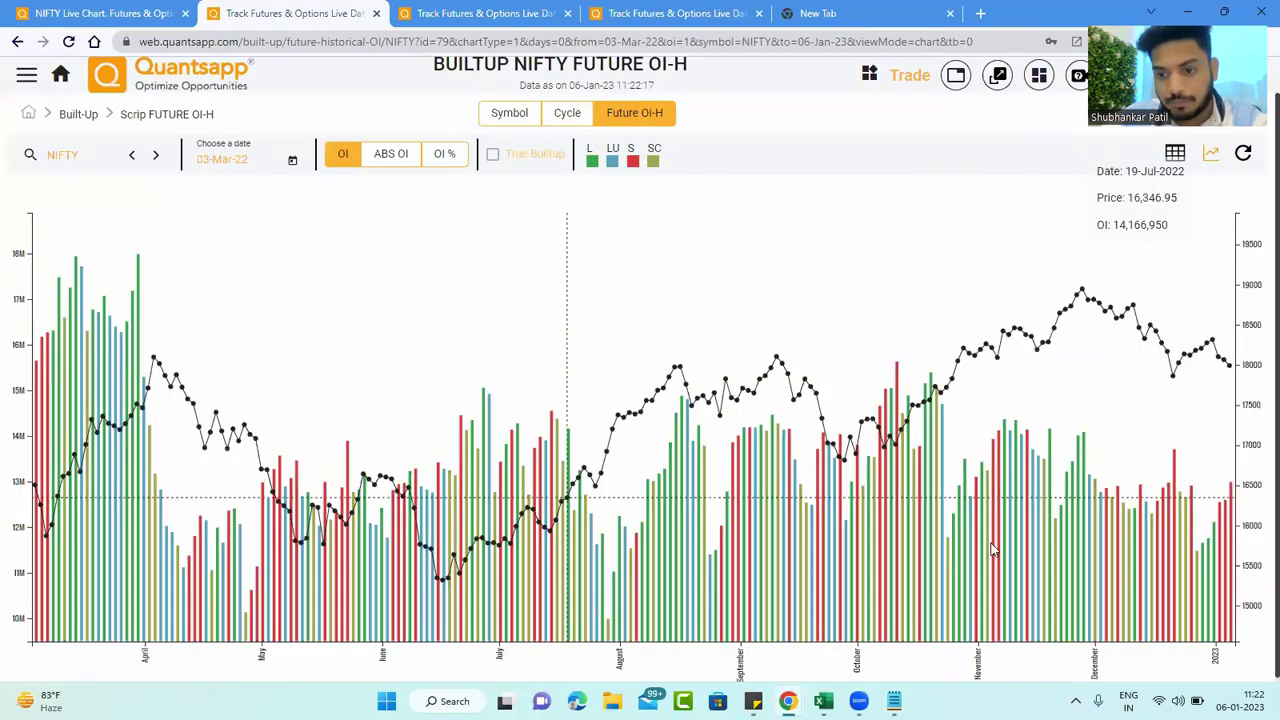
# - Zoom into and pan the OI chart to the July–August 2022 bars
pyautogui.scroll(3, 557, 520)
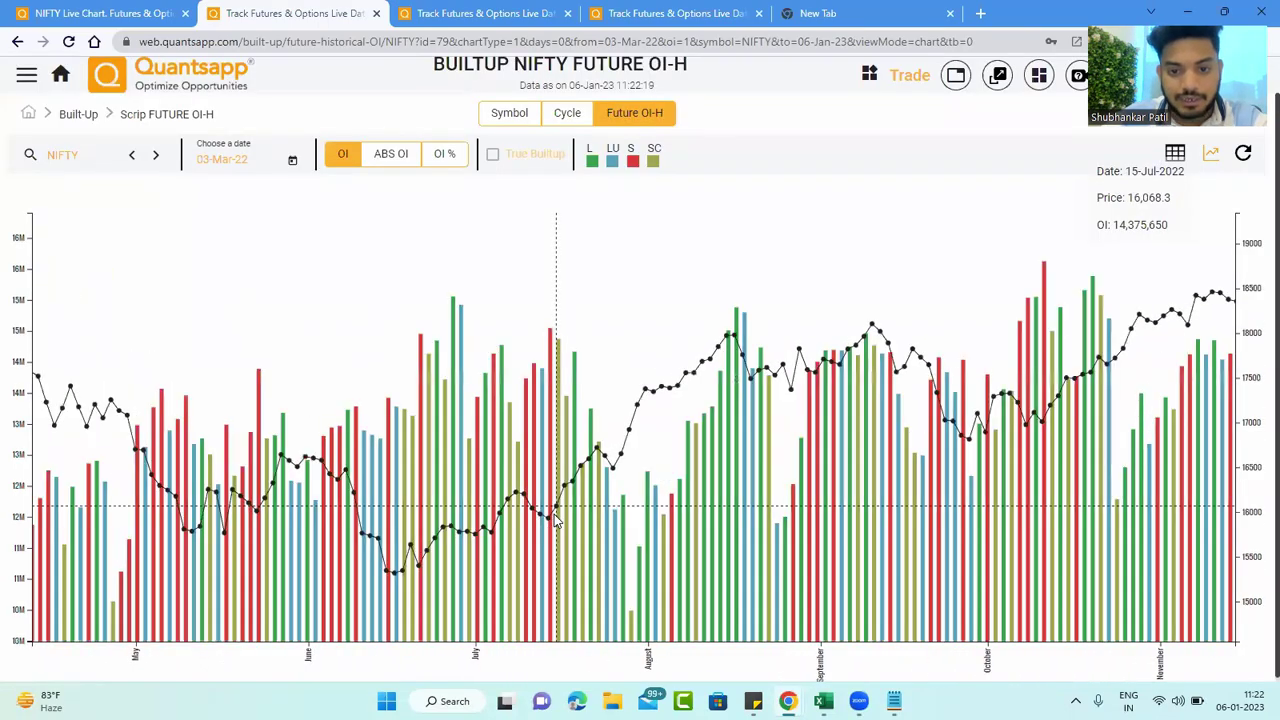
pyautogui.scroll(5, 450, 567)
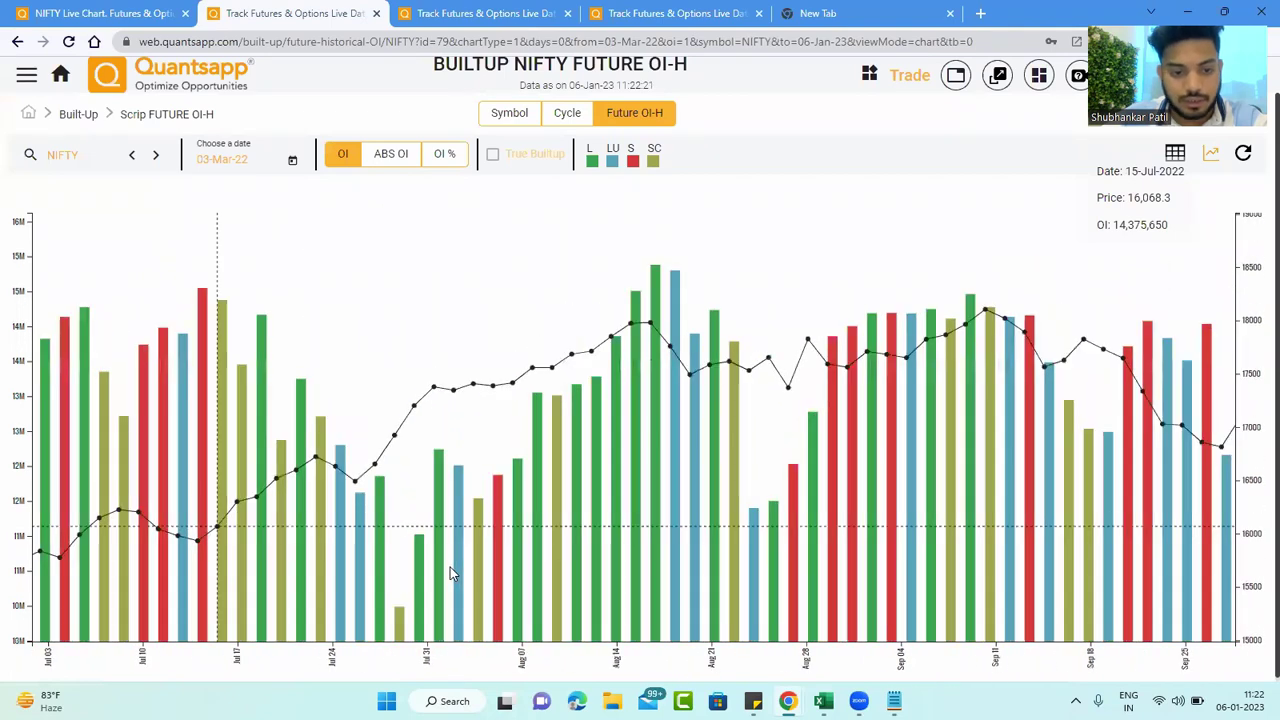
pyautogui.scroll(3, 450, 567)
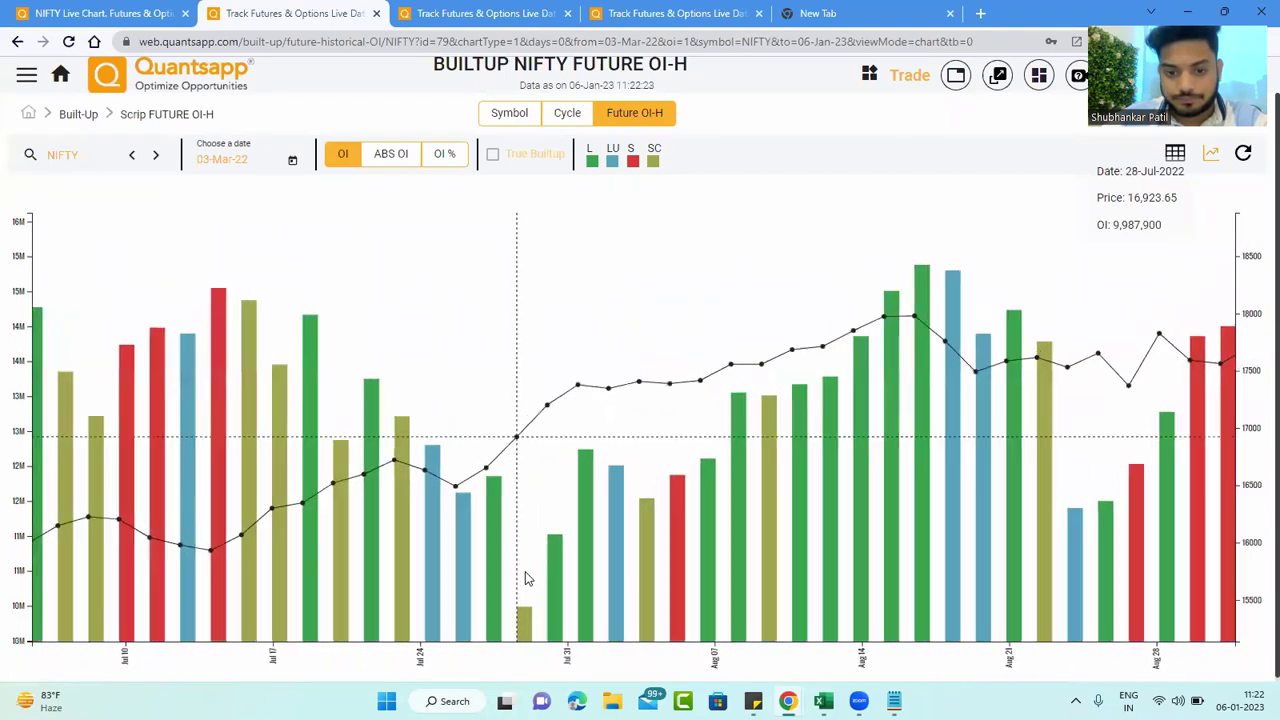
pyautogui.scroll(4, 503, 594)
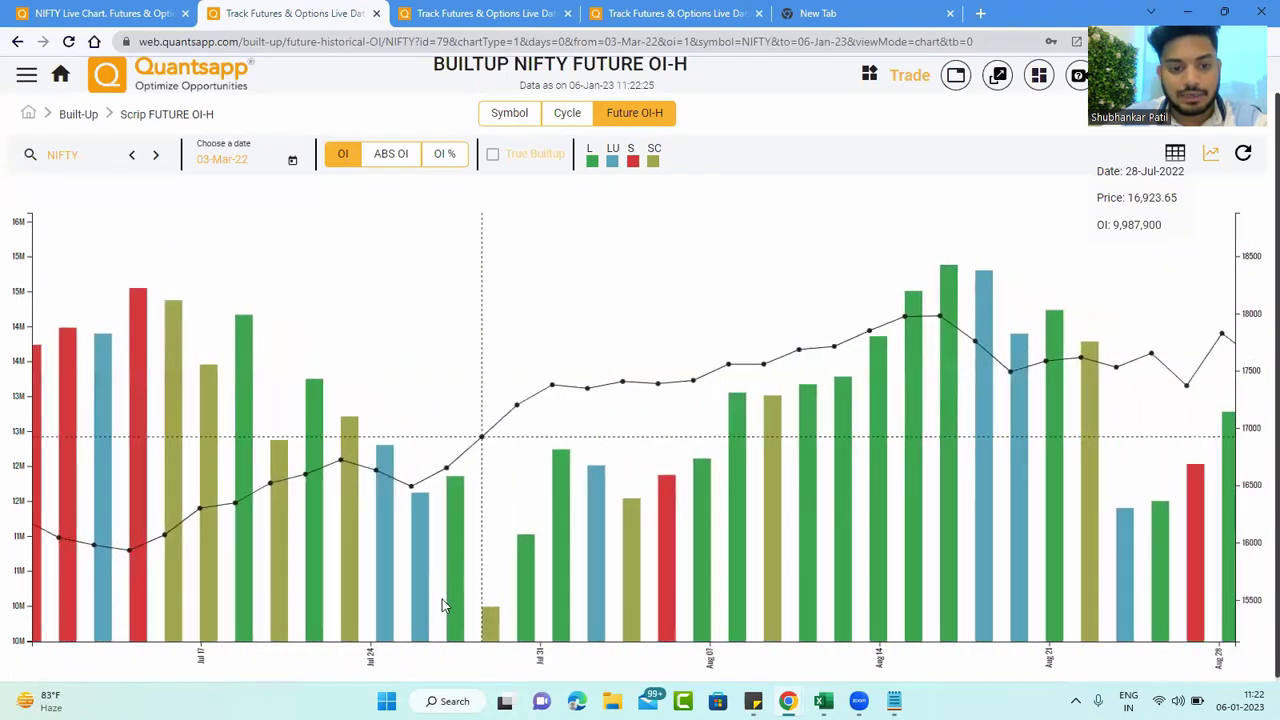
pyautogui.scroll(2, 442, 599)
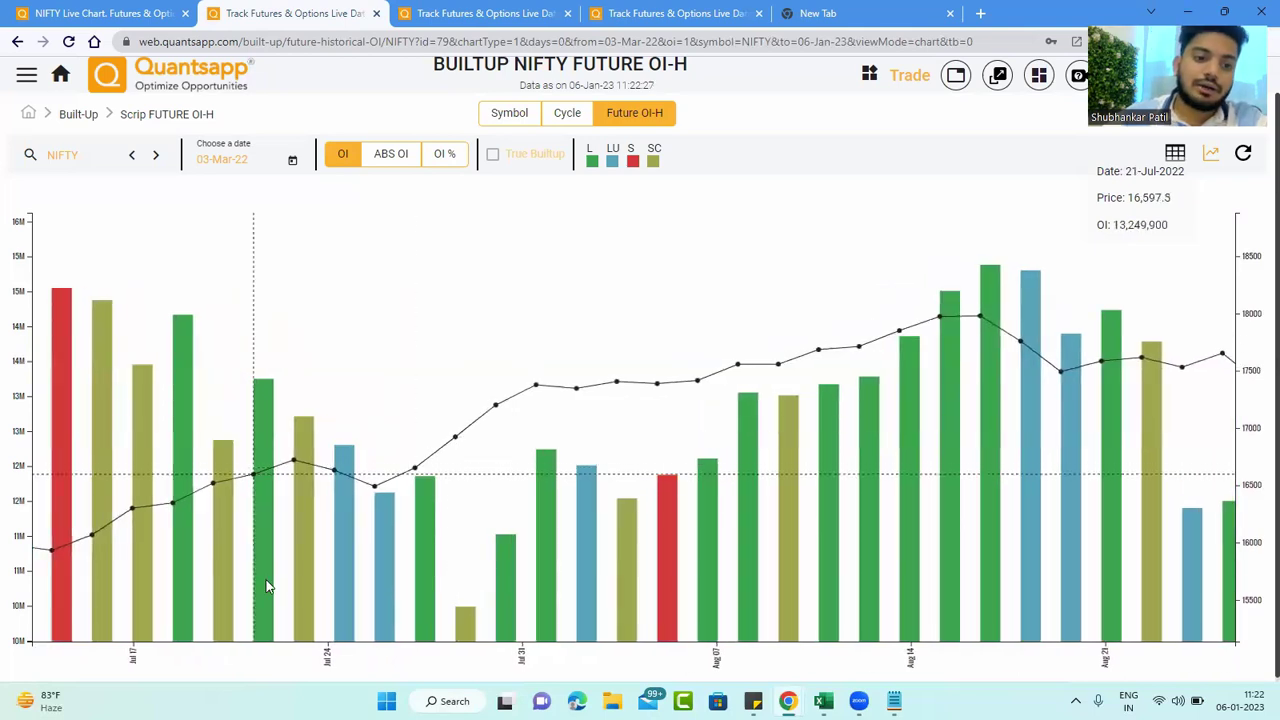
pyautogui.moveTo(267, 587); pyautogui.dragTo(208, 587)
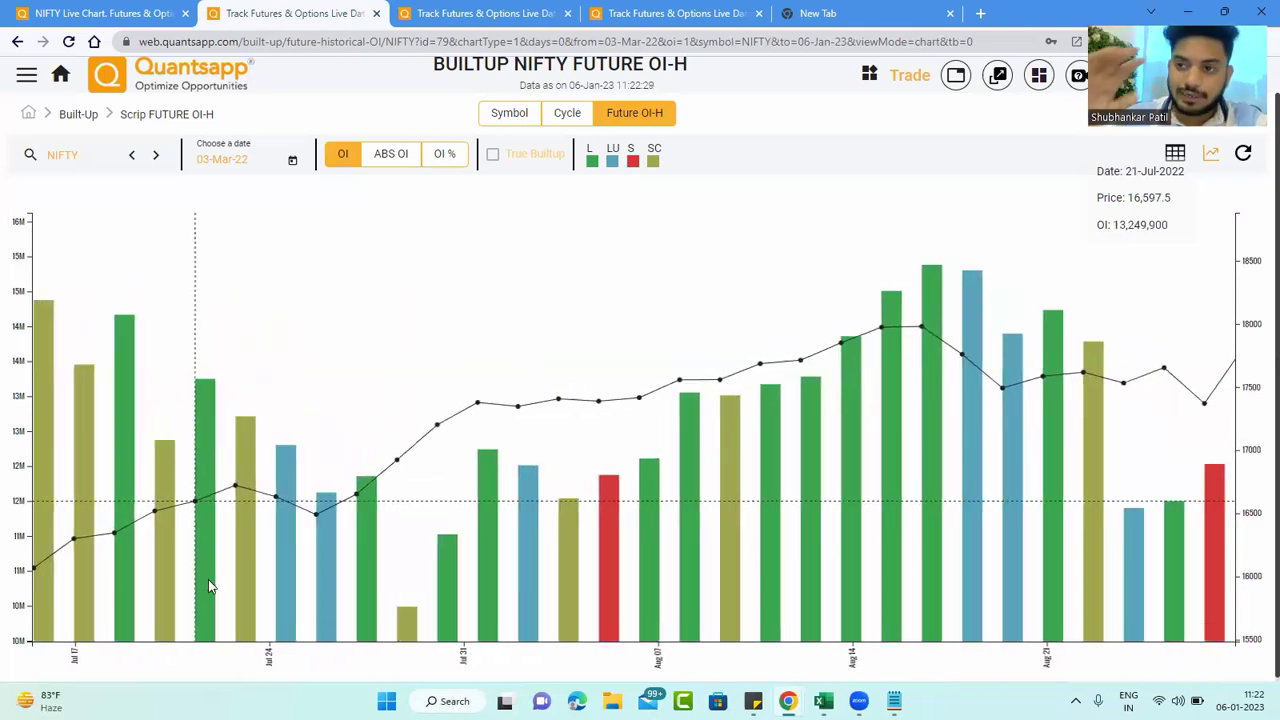
pyautogui.scroll(-2, 208, 579)
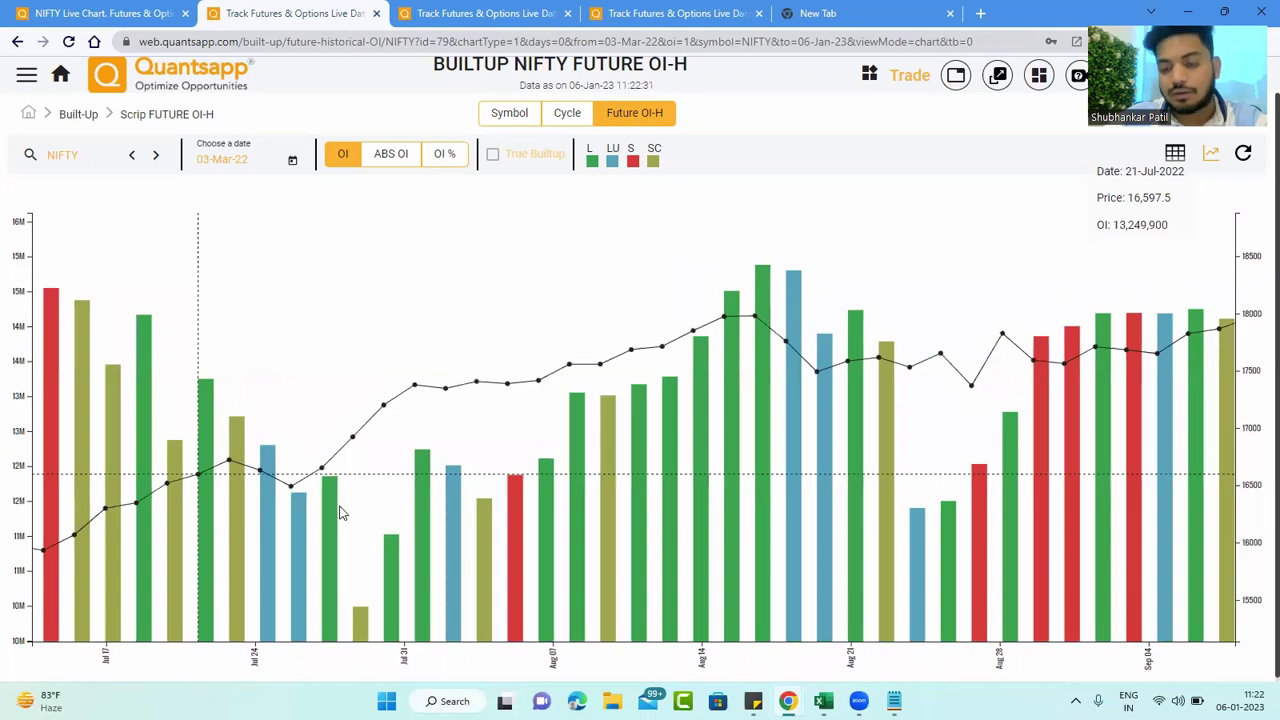
pyautogui.scroll(2, 340, 510)
pyautogui.moveTo(304, 507); pyautogui.dragTo(170, 522)
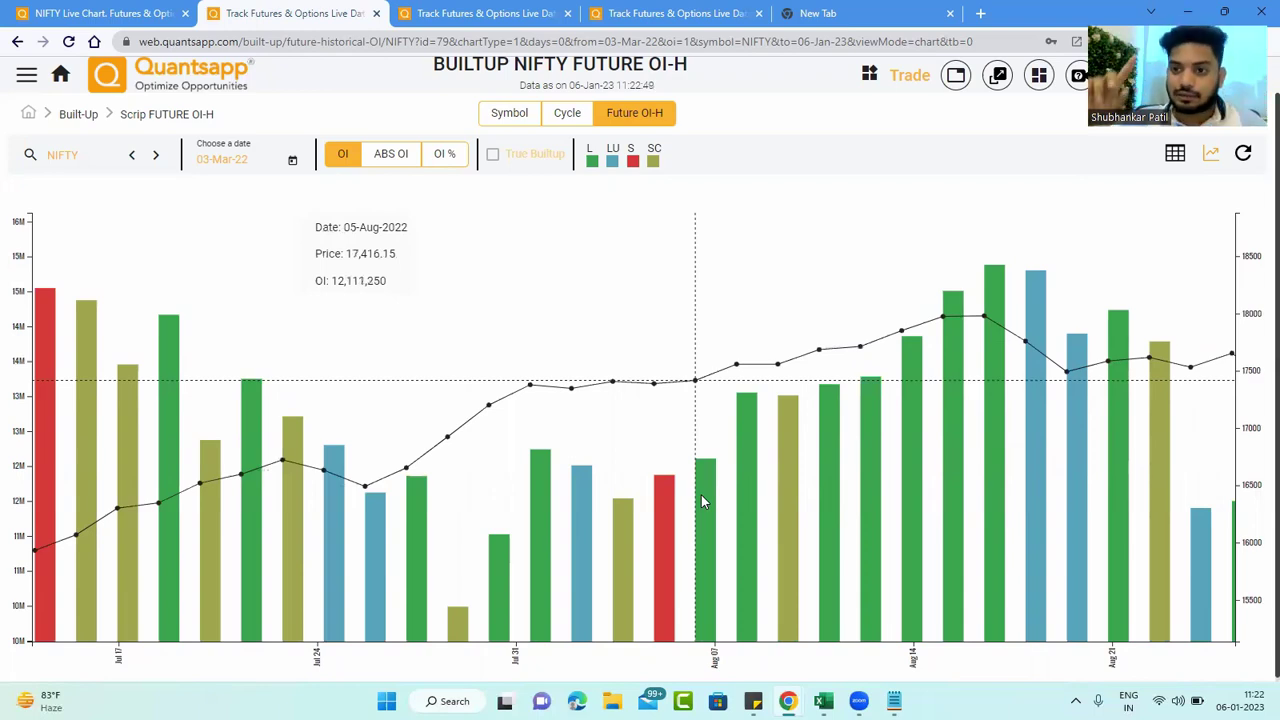
pyautogui.click(894, 700)
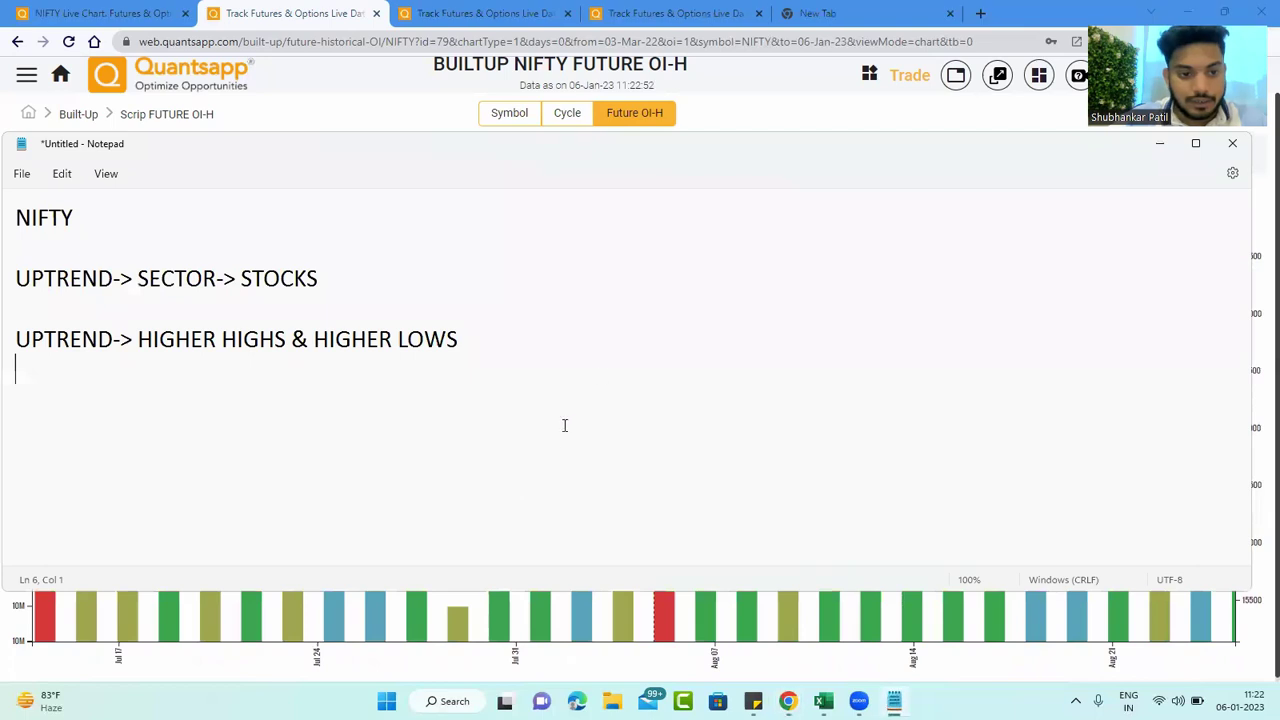
# - Append '-> LONGS + LONG UNWINDINGS' to the uptrend line, checking the OI chart midway
pyautogui.click(532, 345)
pyautogui.write('-> ')
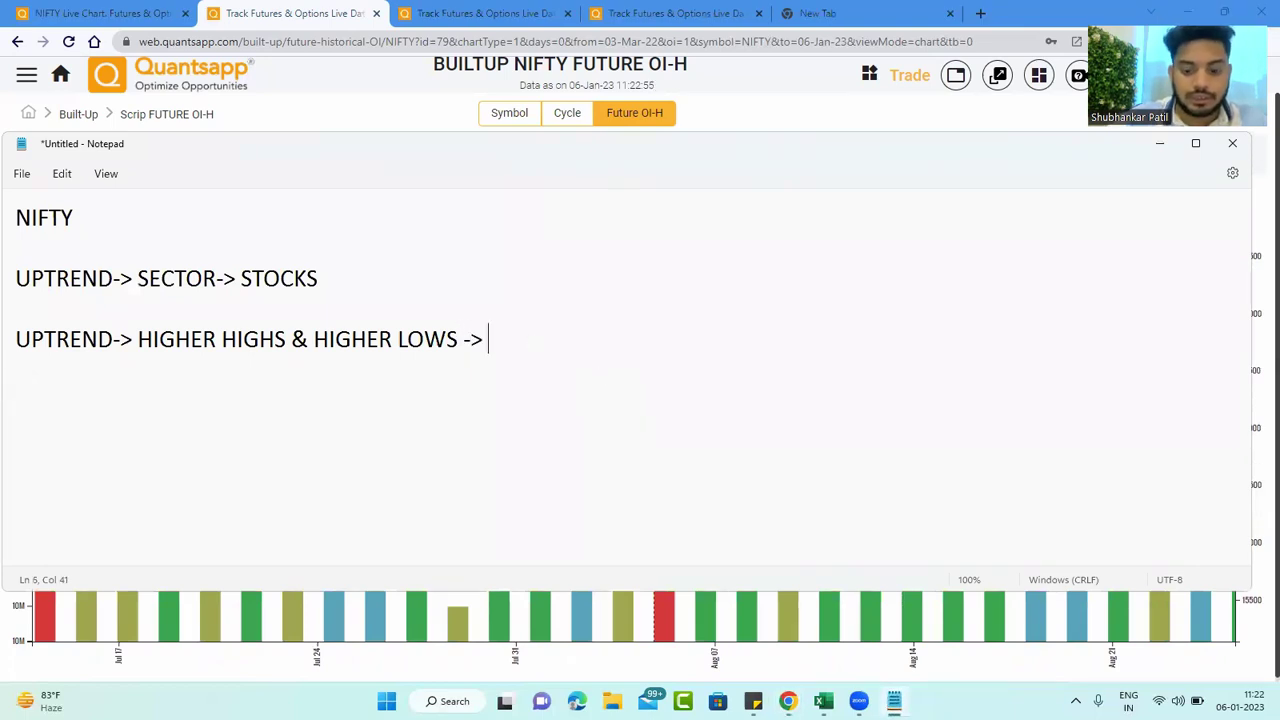
pyautogui.write('LONGS')
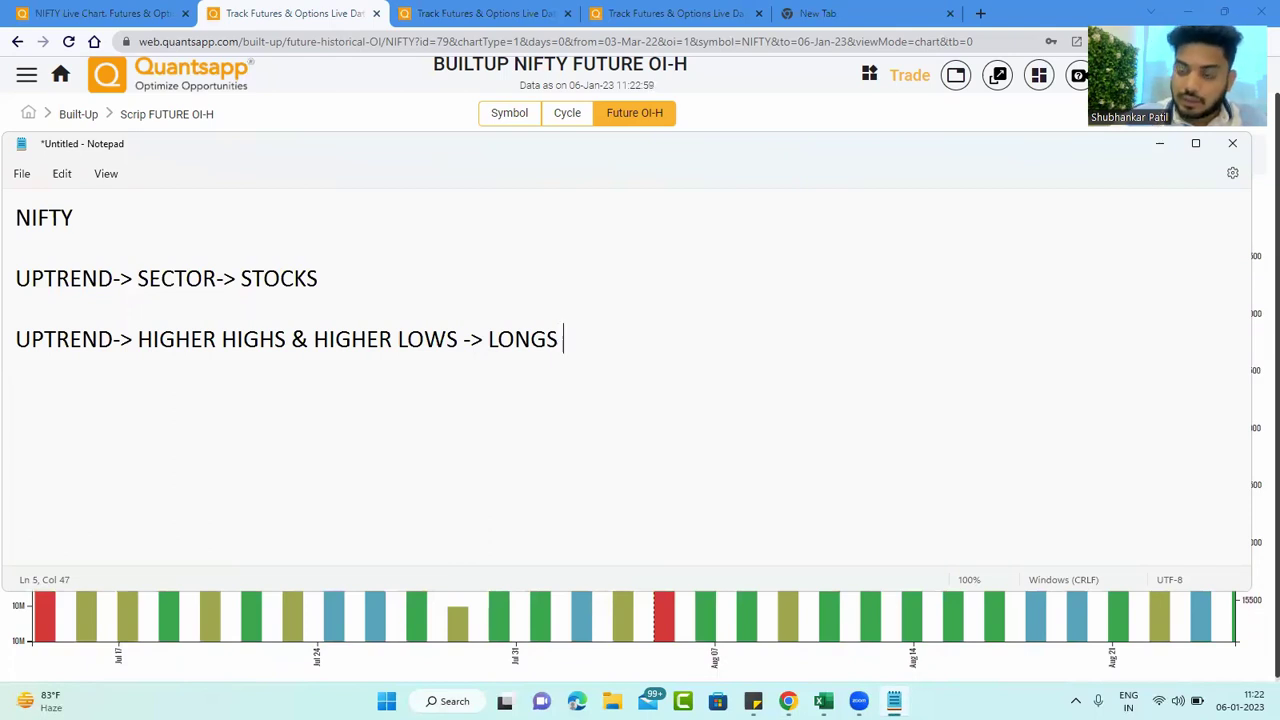
pyautogui.hotkey('alt', 'Tab')
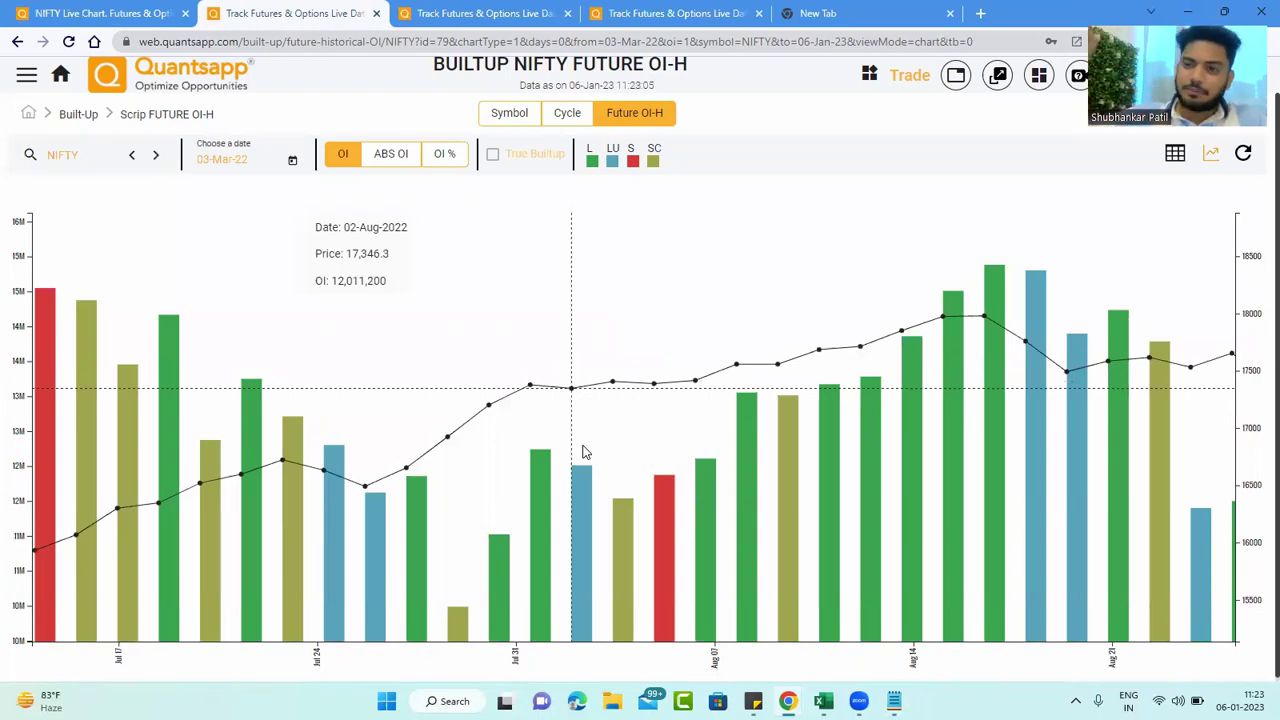
pyautogui.hotkey('alt', 'Tab')
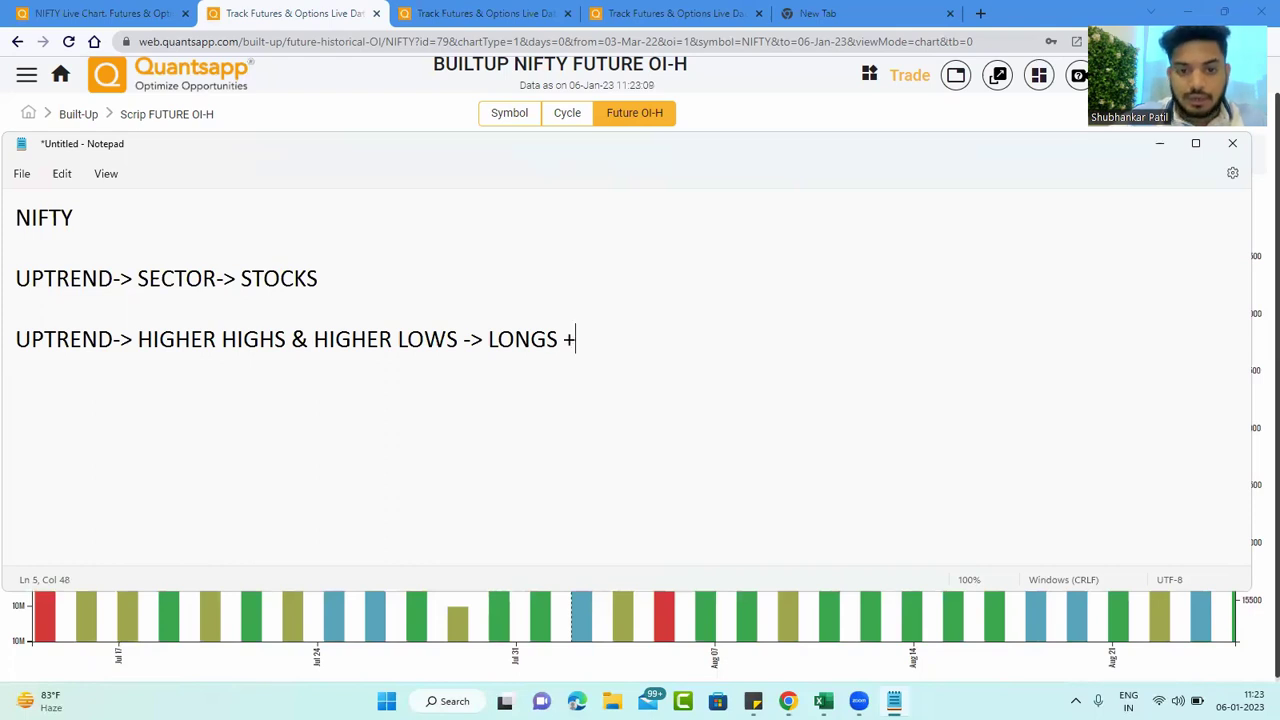
pyautogui.write('LONG UNWI')
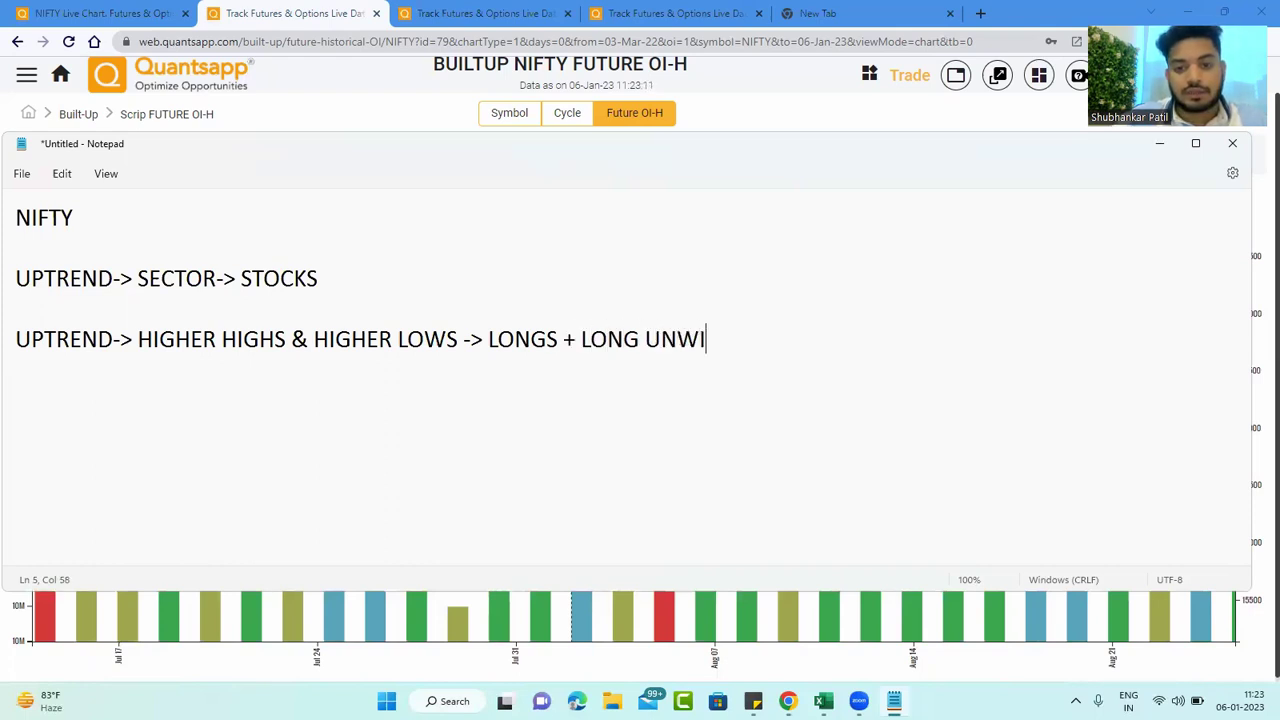
pyautogui.write('NDINGS')
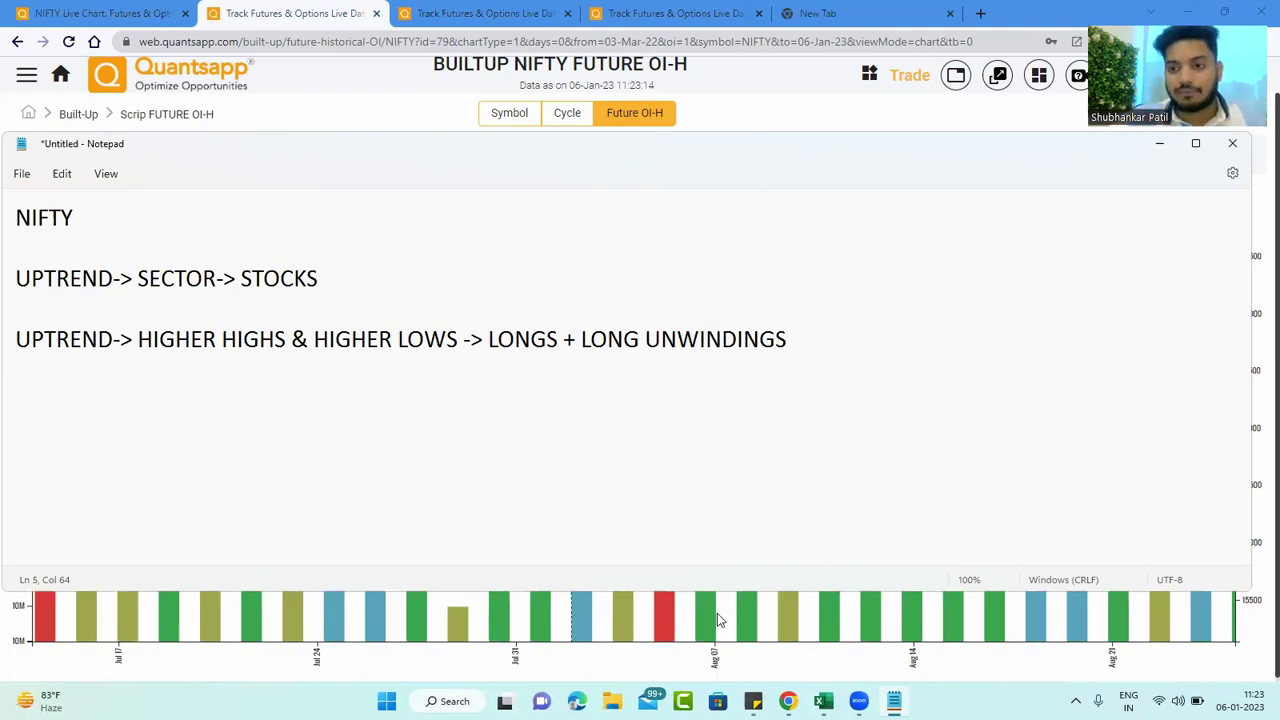
# - Pan the NIFTY Future OI-H chart through September to mid-October 2022
pyautogui.click(722, 632)
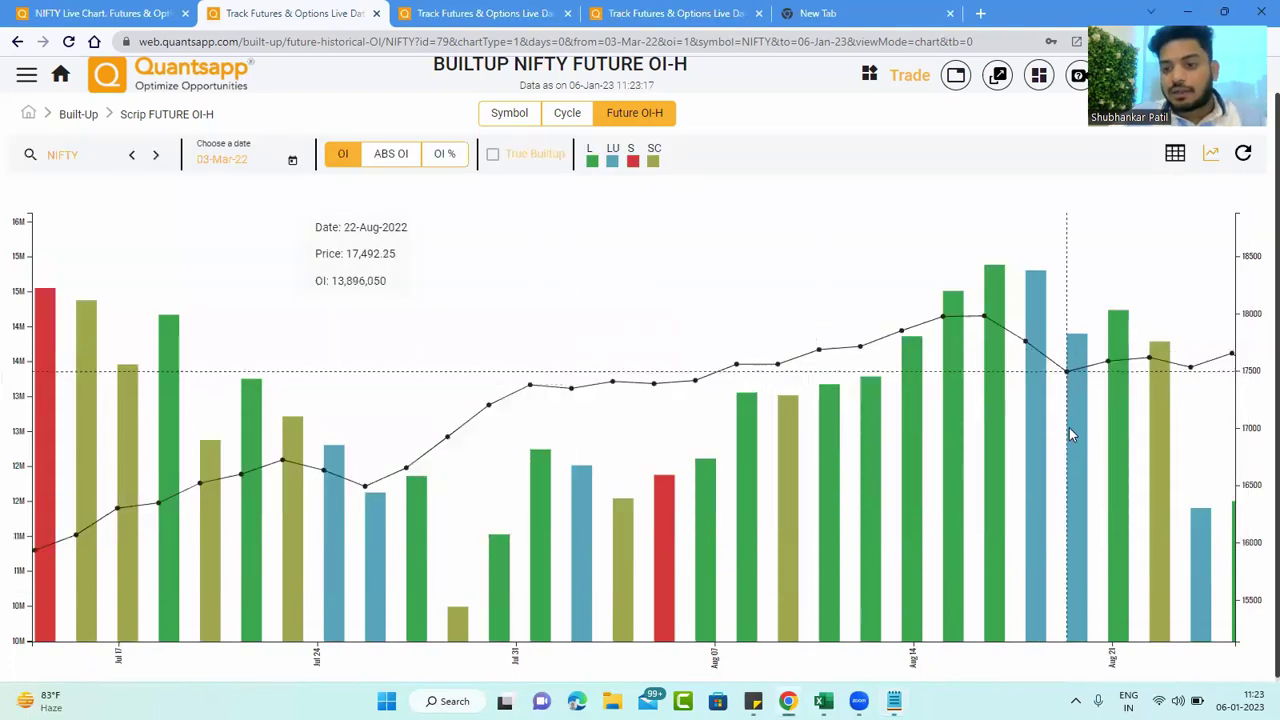
pyautogui.scroll(-1, 1069, 427)
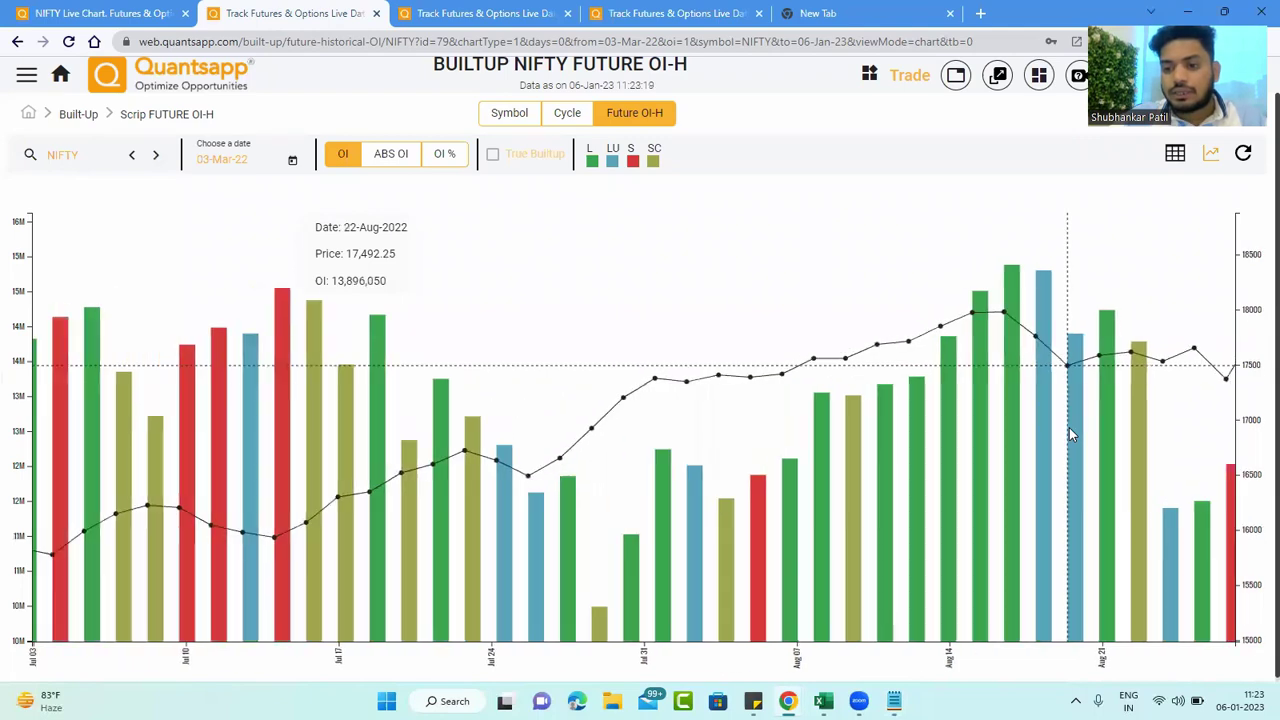
pyautogui.moveTo(1069, 435); pyautogui.dragTo(752, 434)
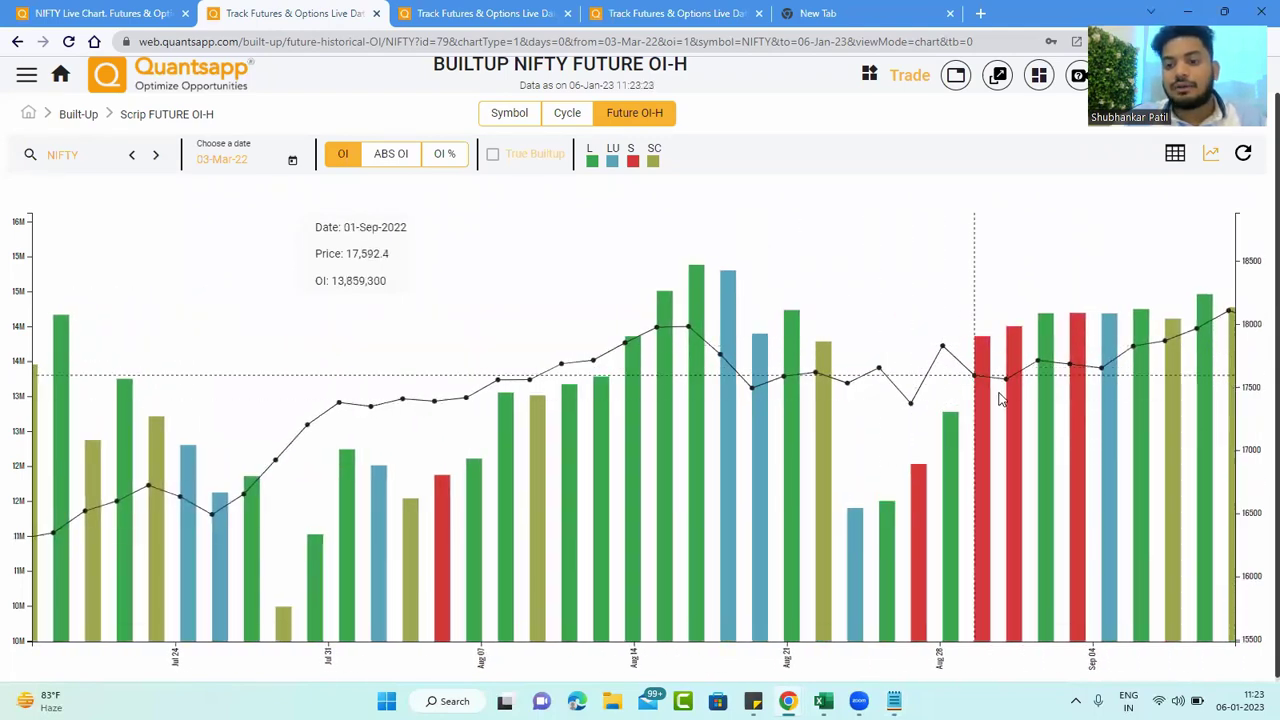
pyautogui.scroll(-2, 1000, 400)
pyautogui.moveTo(1051, 412); pyautogui.dragTo(709, 408)
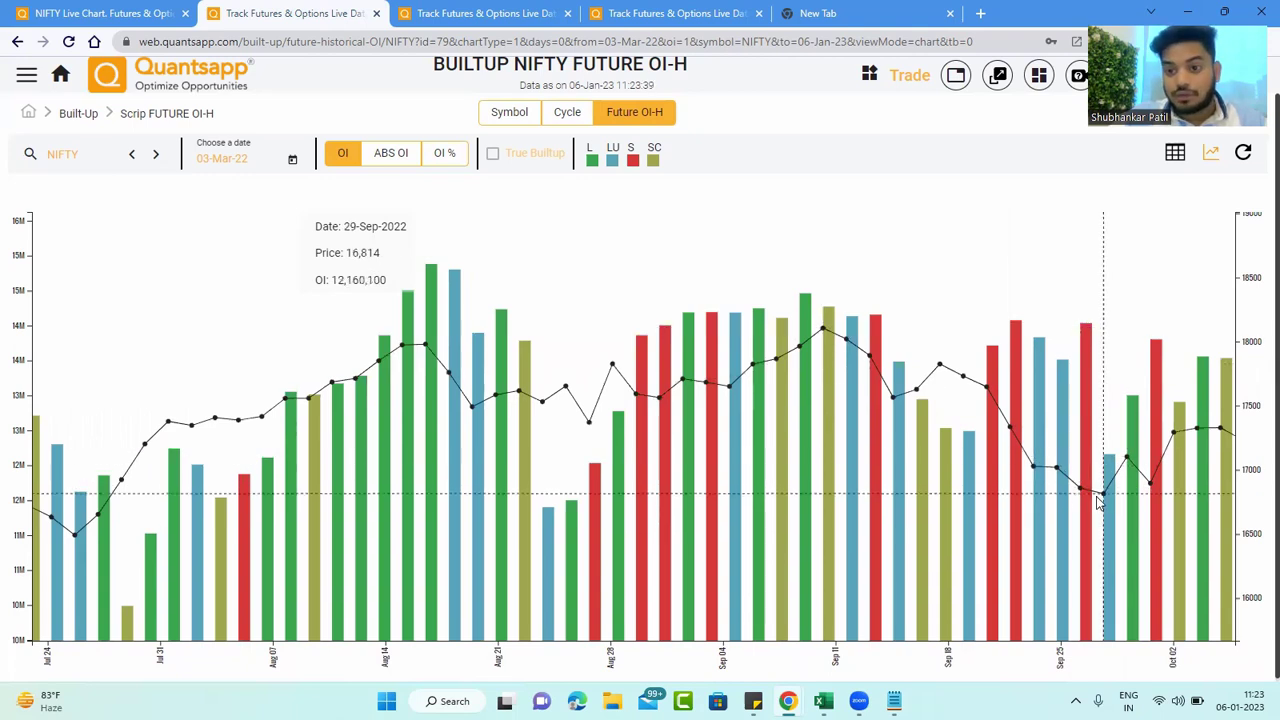
pyautogui.moveTo(1097, 503); pyautogui.dragTo(786, 480)
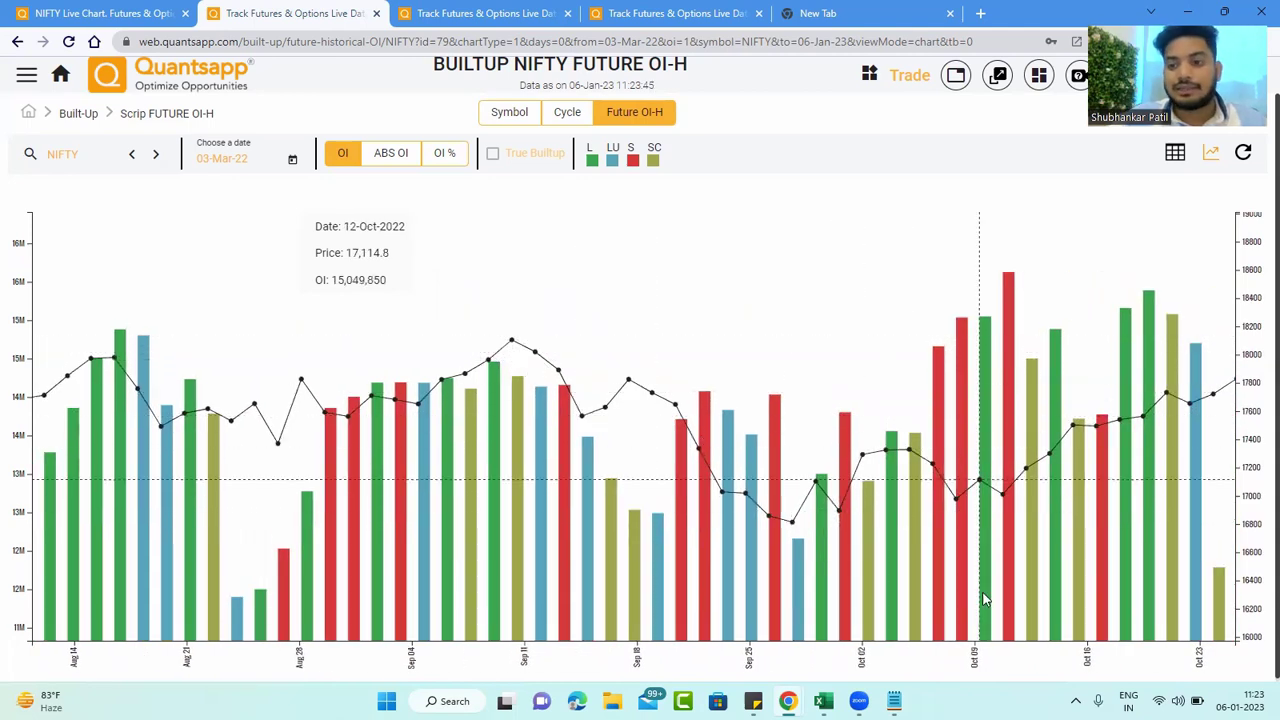
pyautogui.scroll(-3, 984, 598)
pyautogui.scroll(-3, 1003, 586)
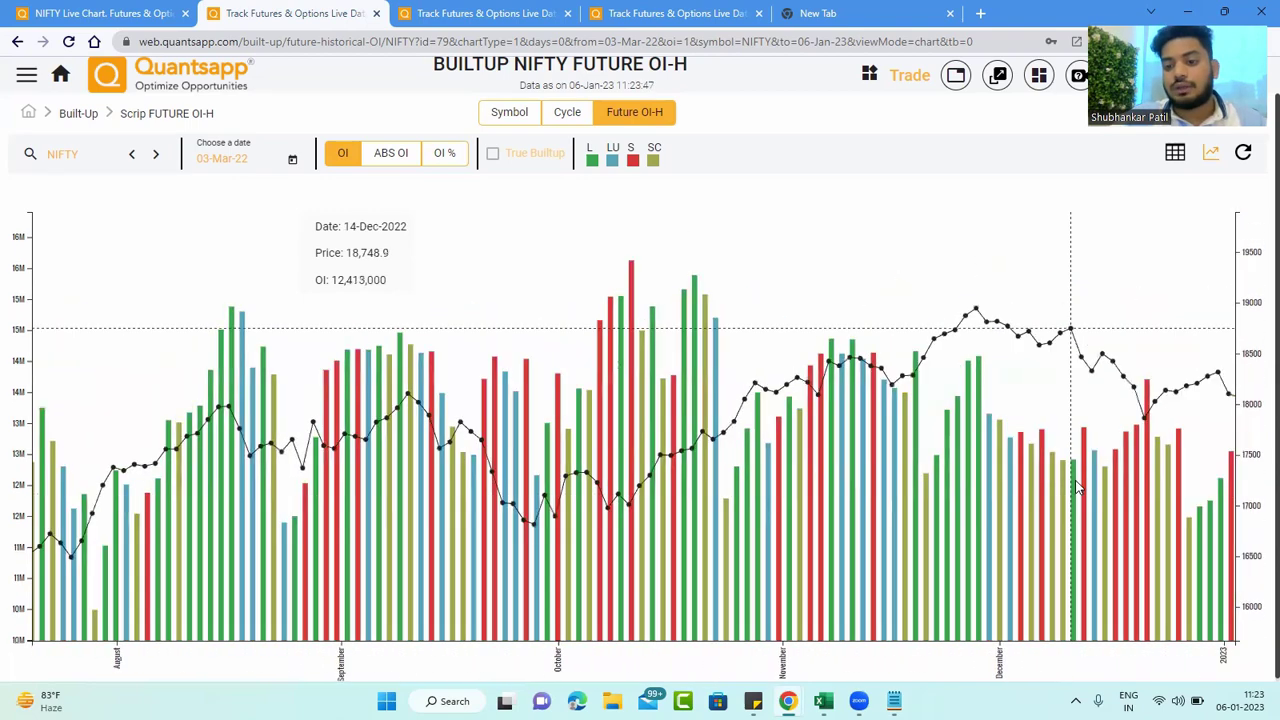
pyautogui.scroll(4, 826, 447)
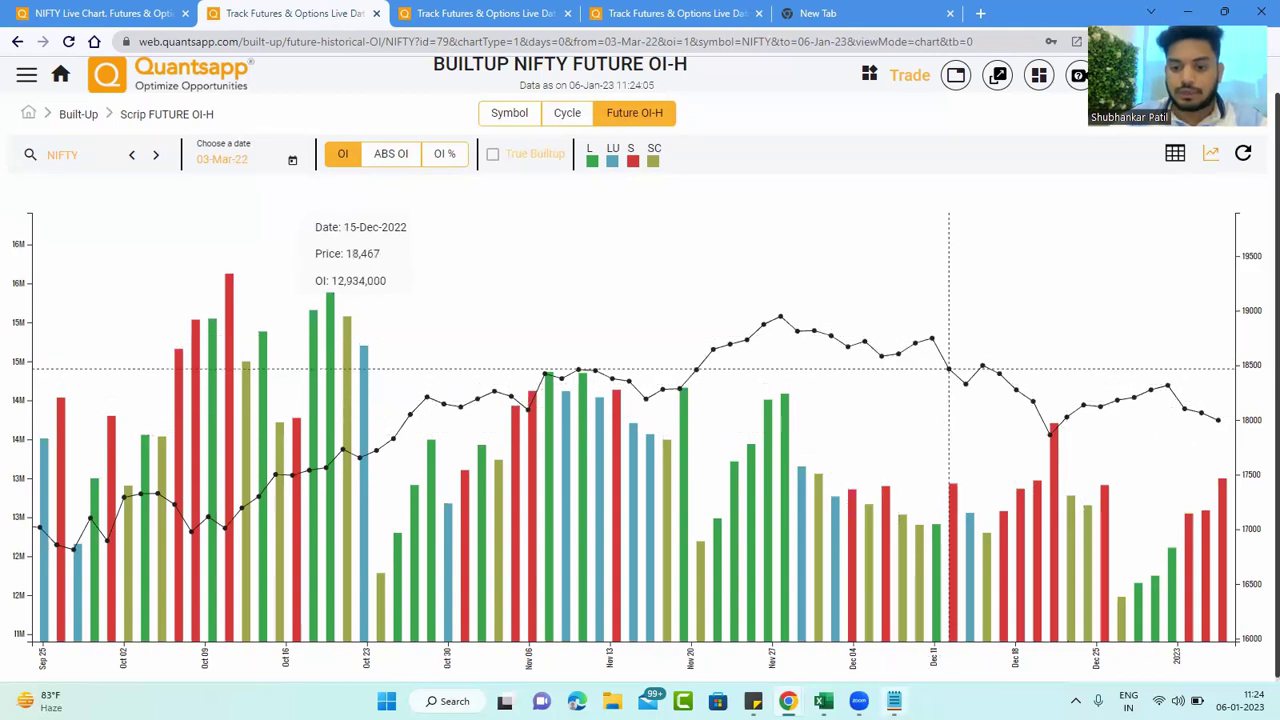
pyautogui.click(893, 700)
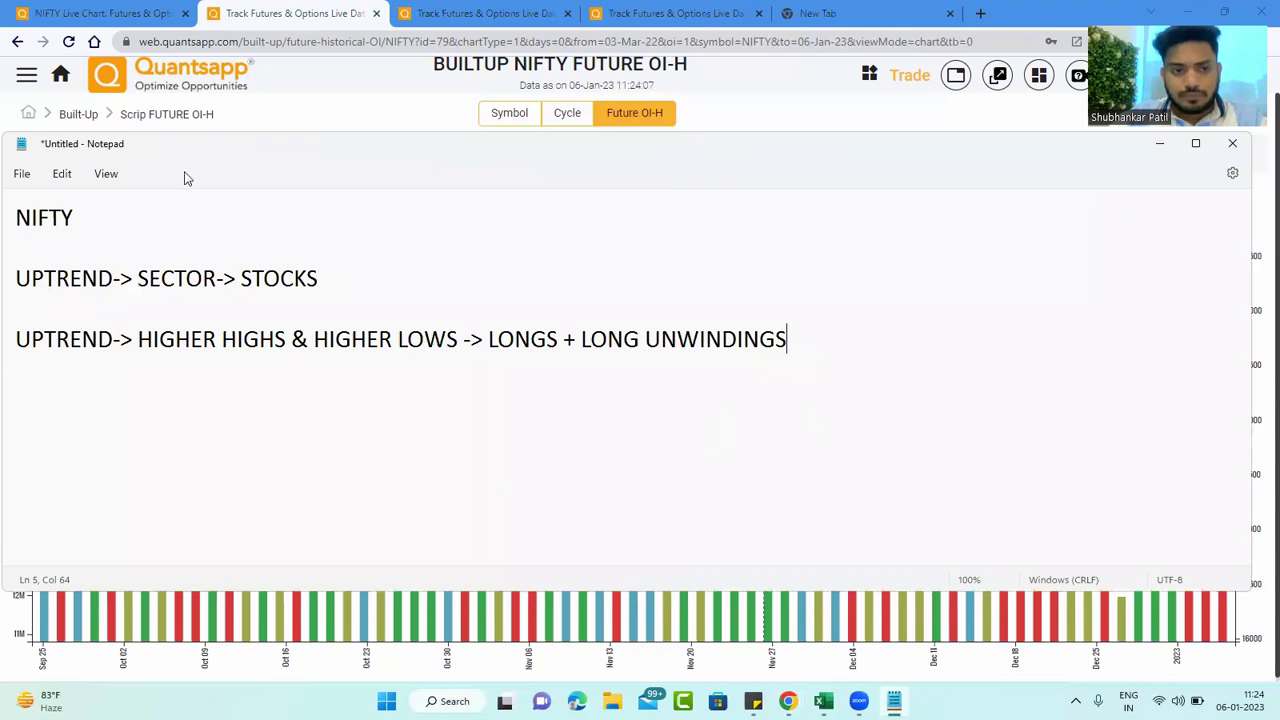
# - Switch the Future OI-H chart's symbol to BANKNIFTY
pyautogui.click(252, 122)
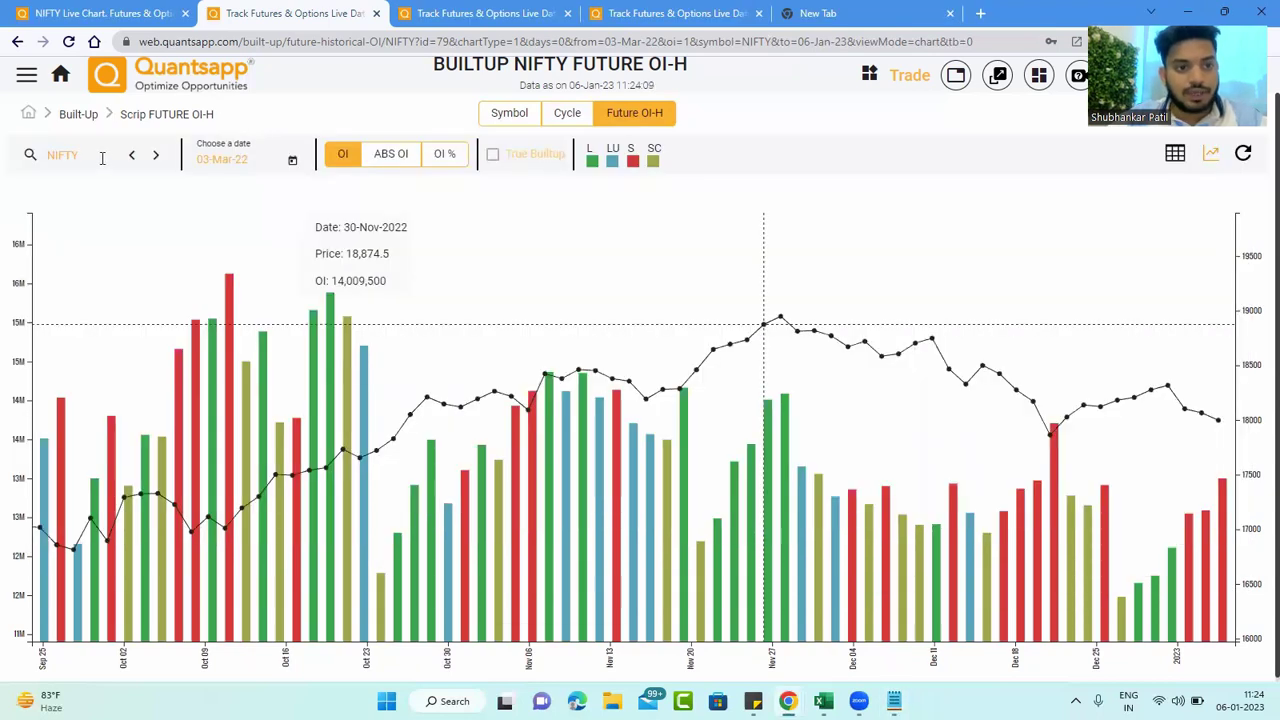
pyautogui.click(102, 157)
pyautogui.write('BAN')
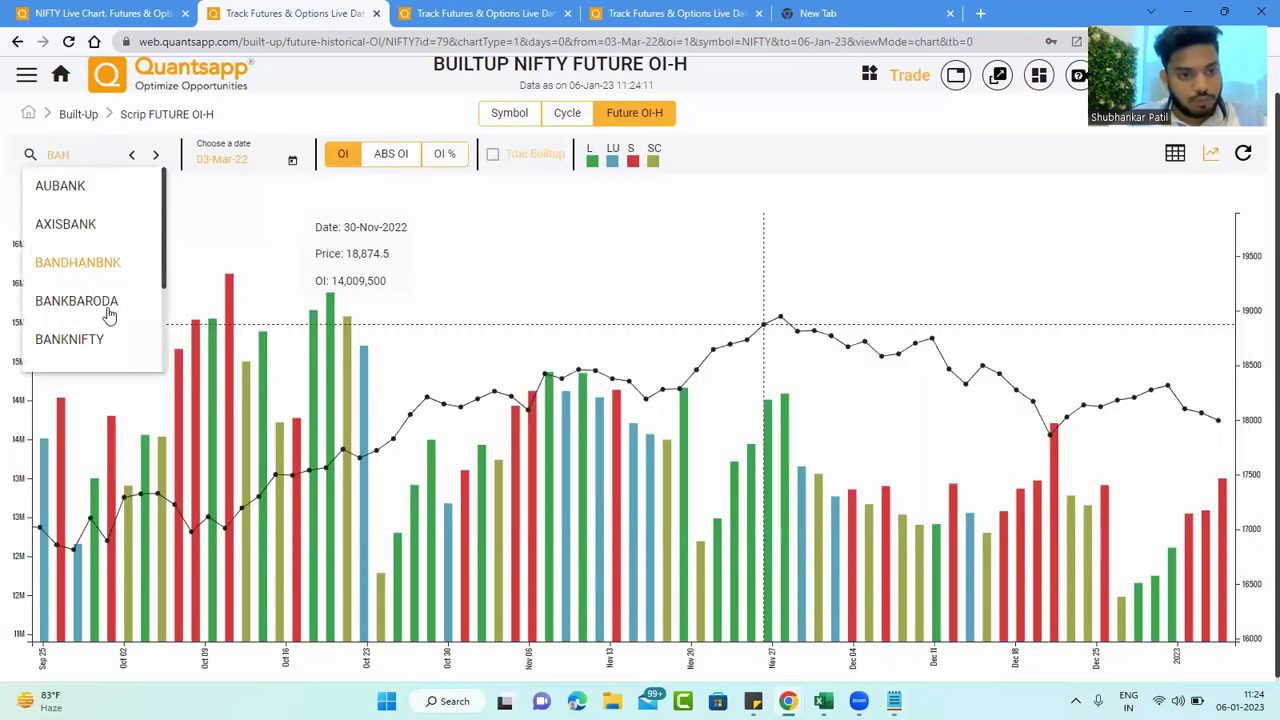
pyautogui.click(110, 341)
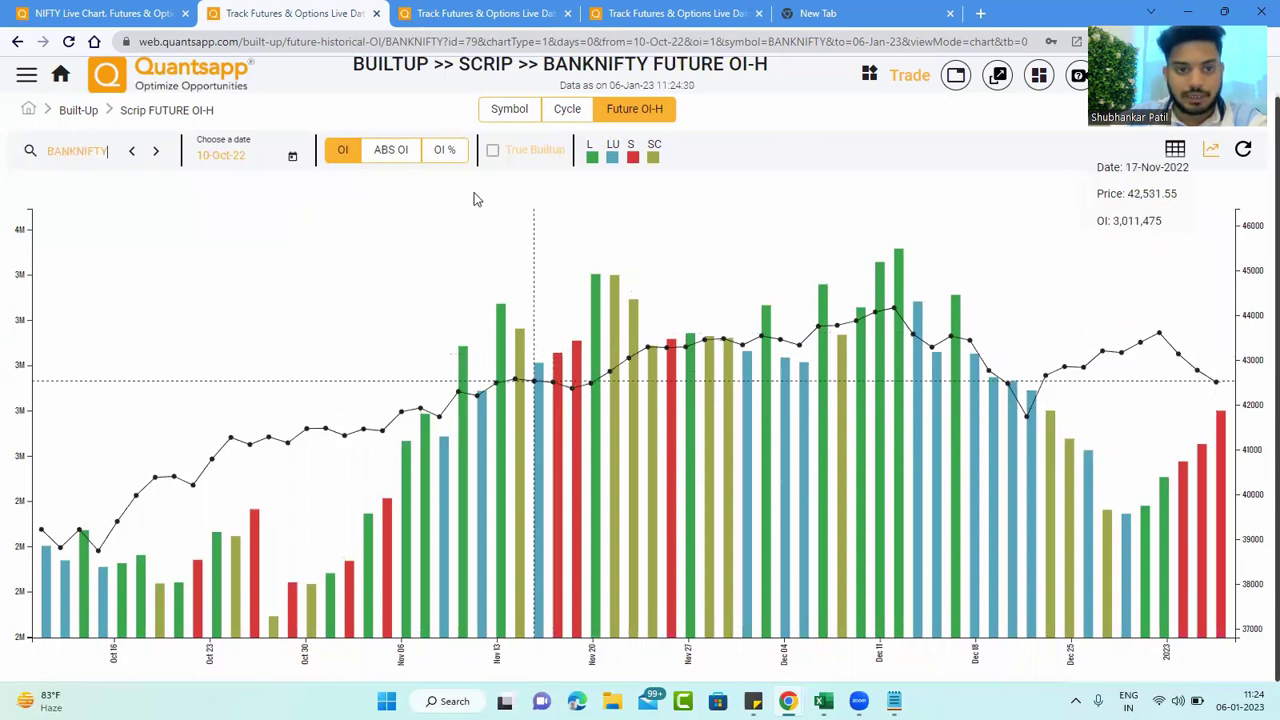
# - Start the BANKNIFTY chart from 10-Feb-22, then return to the notes
pyautogui.click(292, 156)
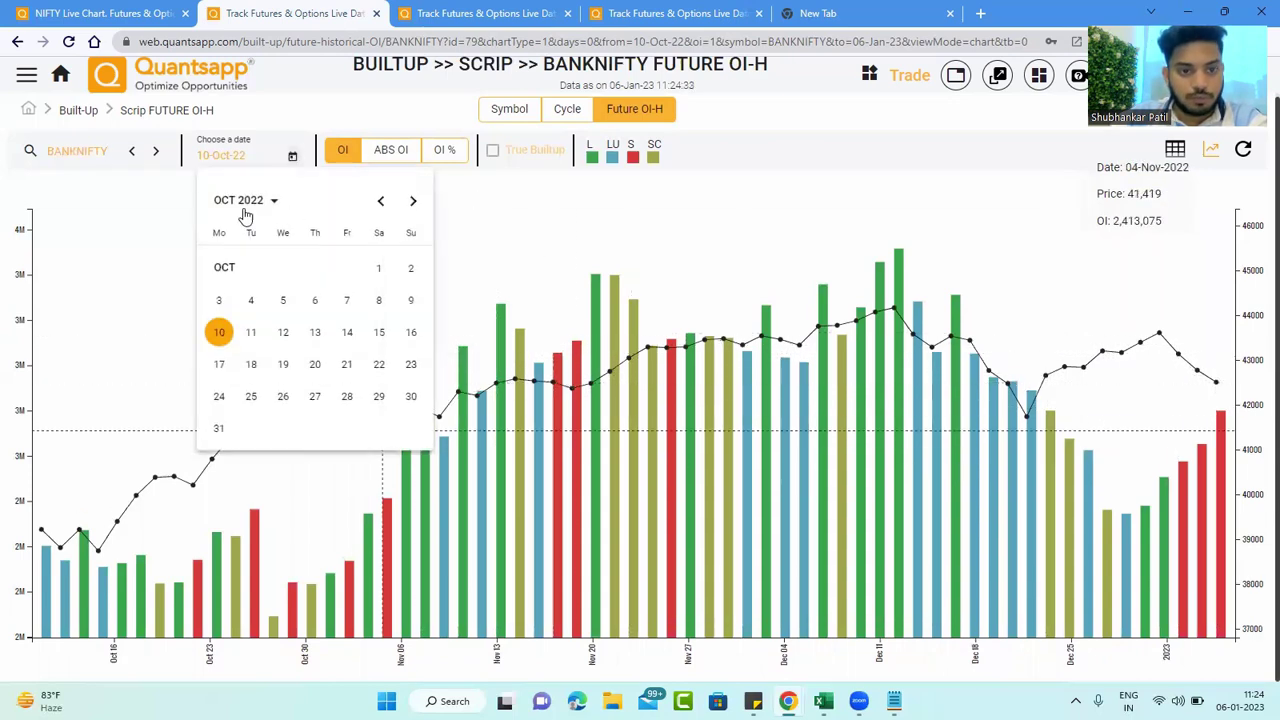
pyautogui.click(245, 212)
pyautogui.click(340, 411)
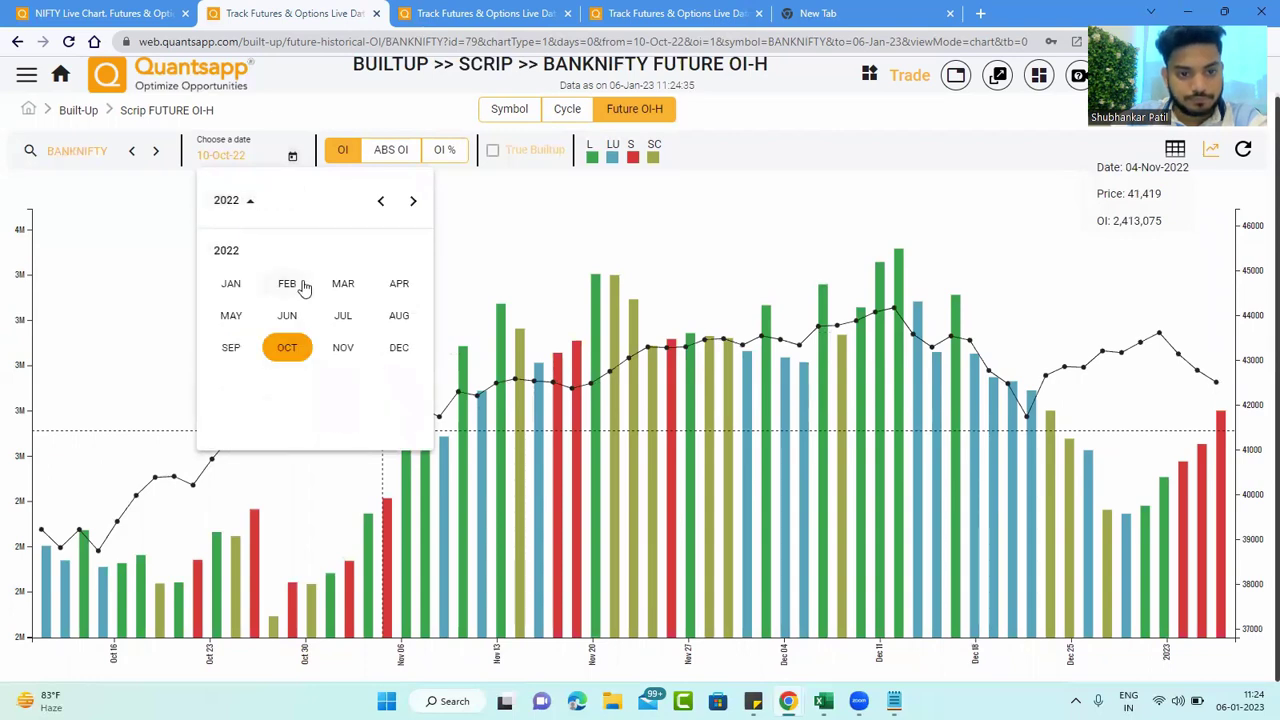
pyautogui.click(305, 287)
pyautogui.click(322, 328)
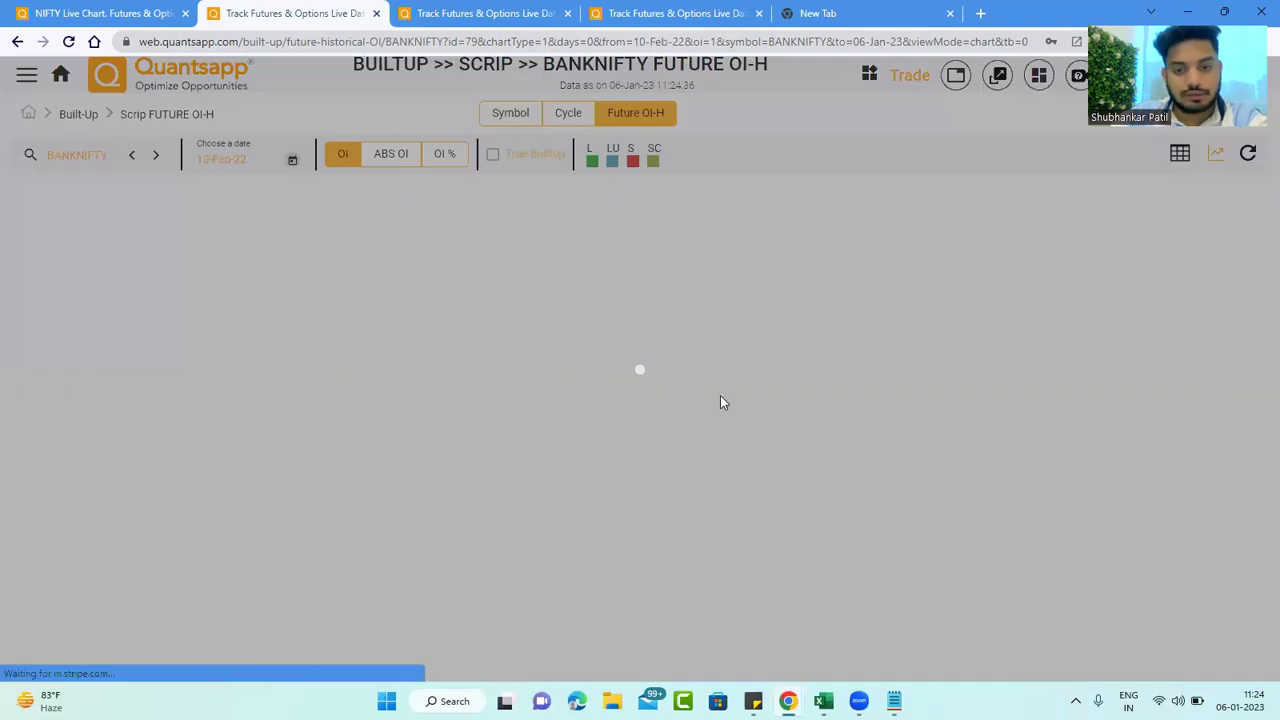
pyautogui.scroll(3, 1013, 376)
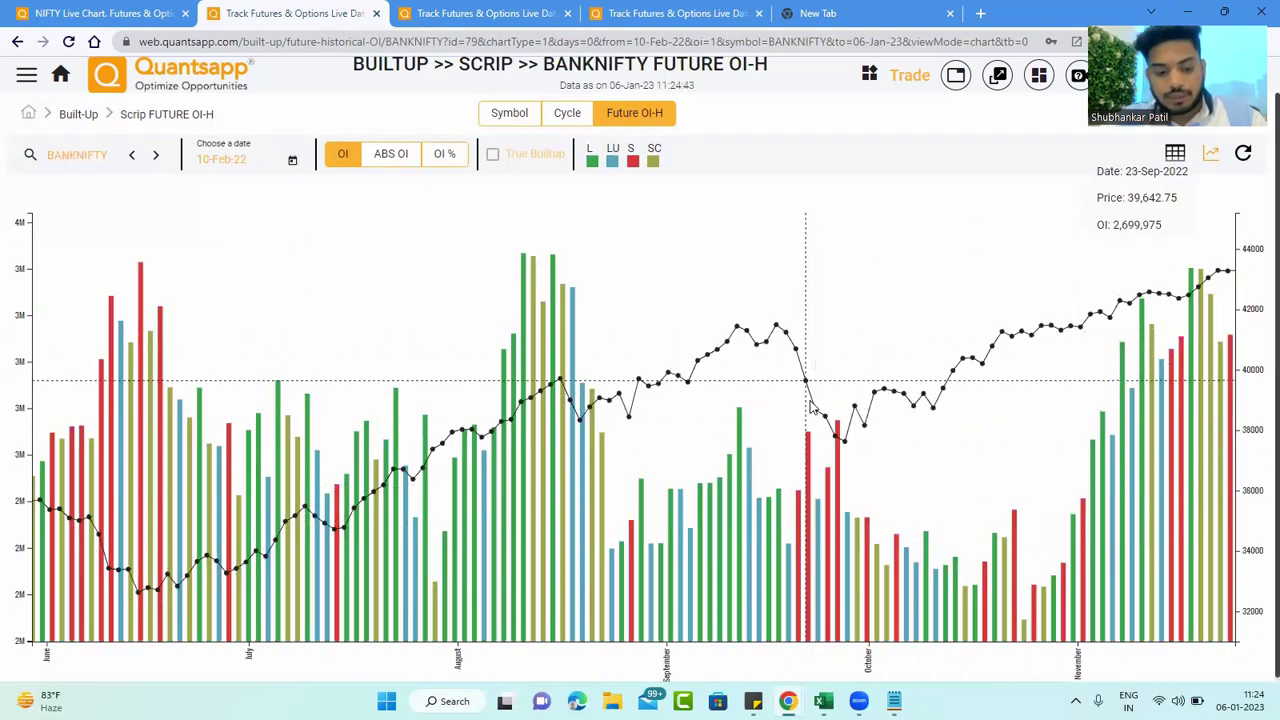
pyautogui.hotkey('alt', 'Tab')
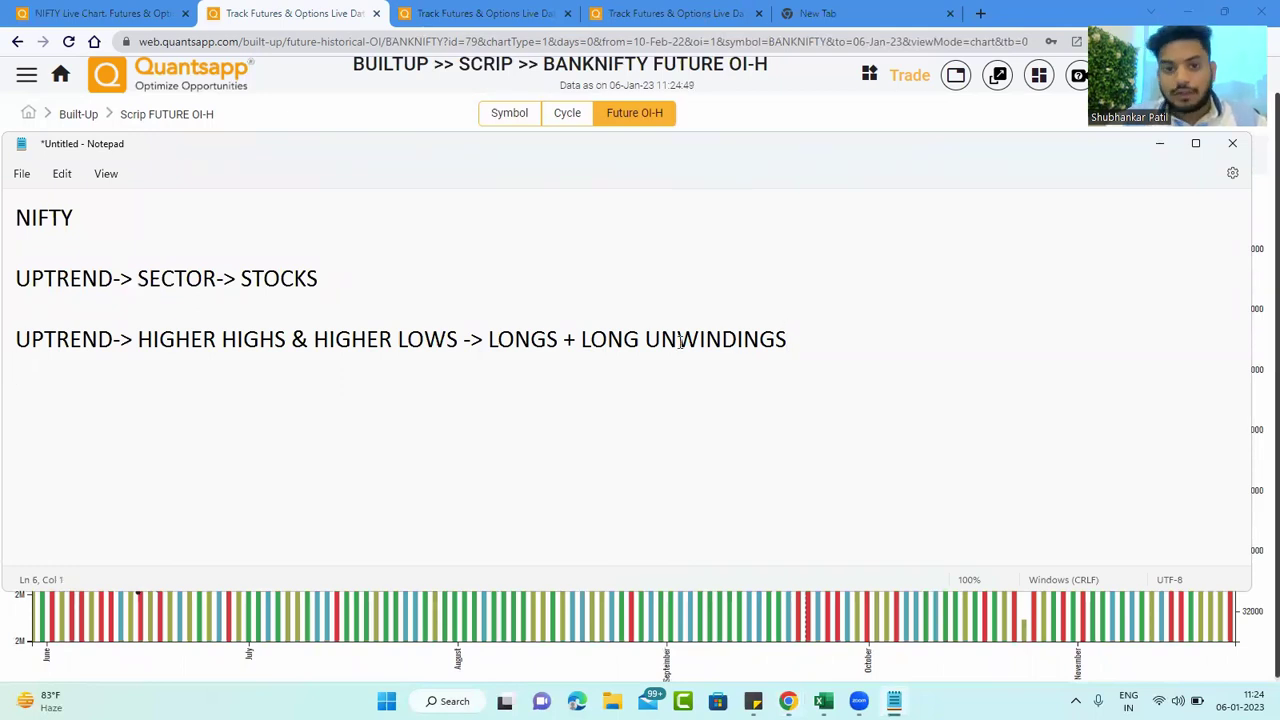
# - Add 'DOWNTREND-> LOWERS HIGHS & LOWER LOW-> SHORT' below the uptrend line
pyautogui.moveTo(141, 340); pyautogui.dragTo(801, 348)
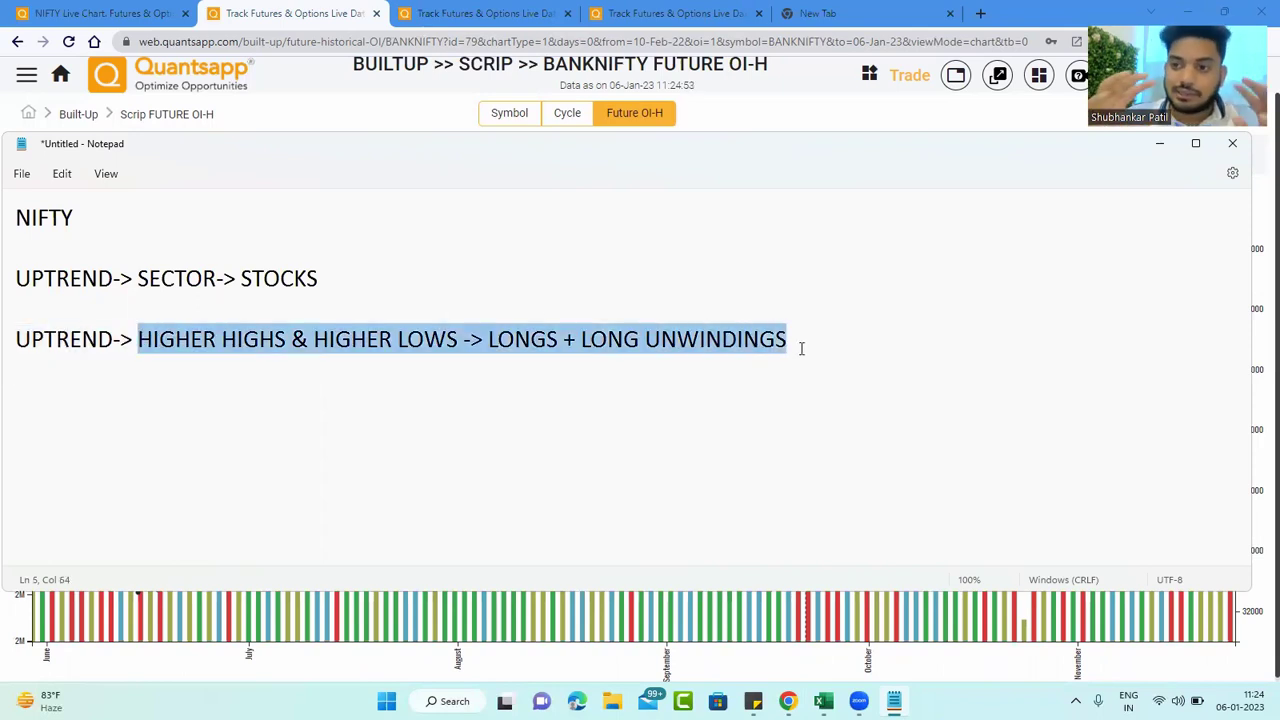
pyautogui.click(871, 323)
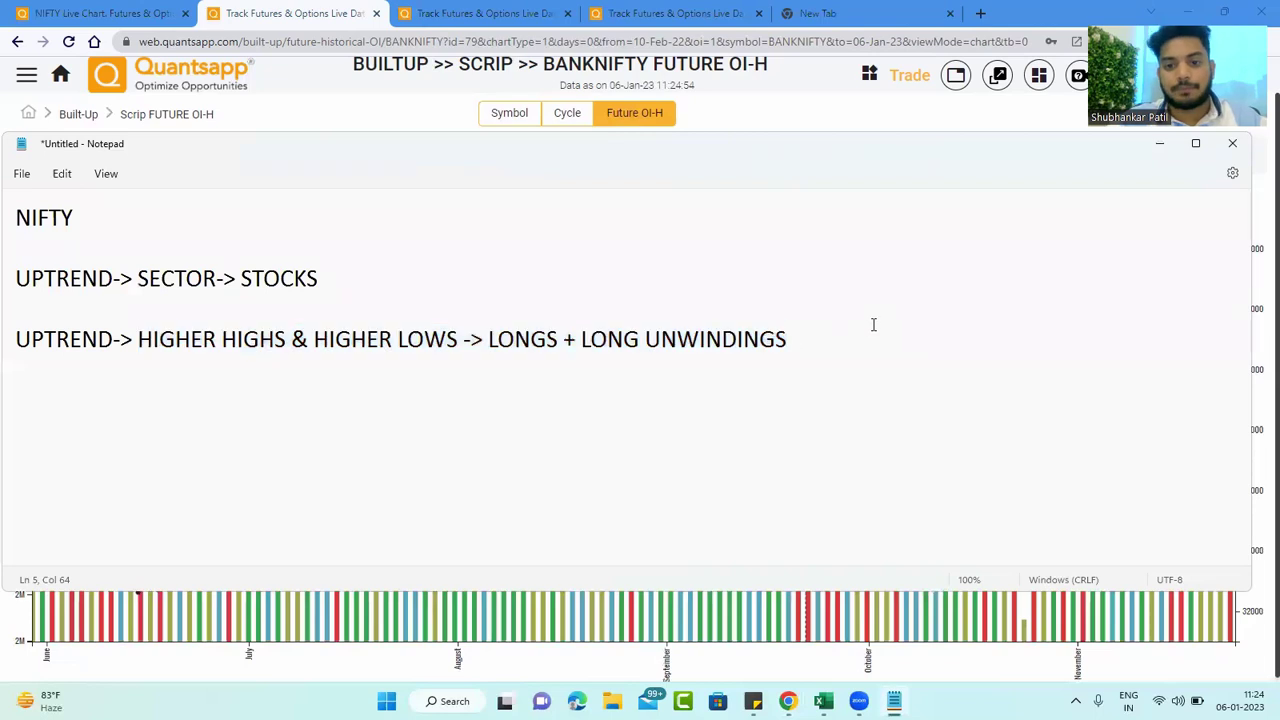
pyautogui.press('Return')
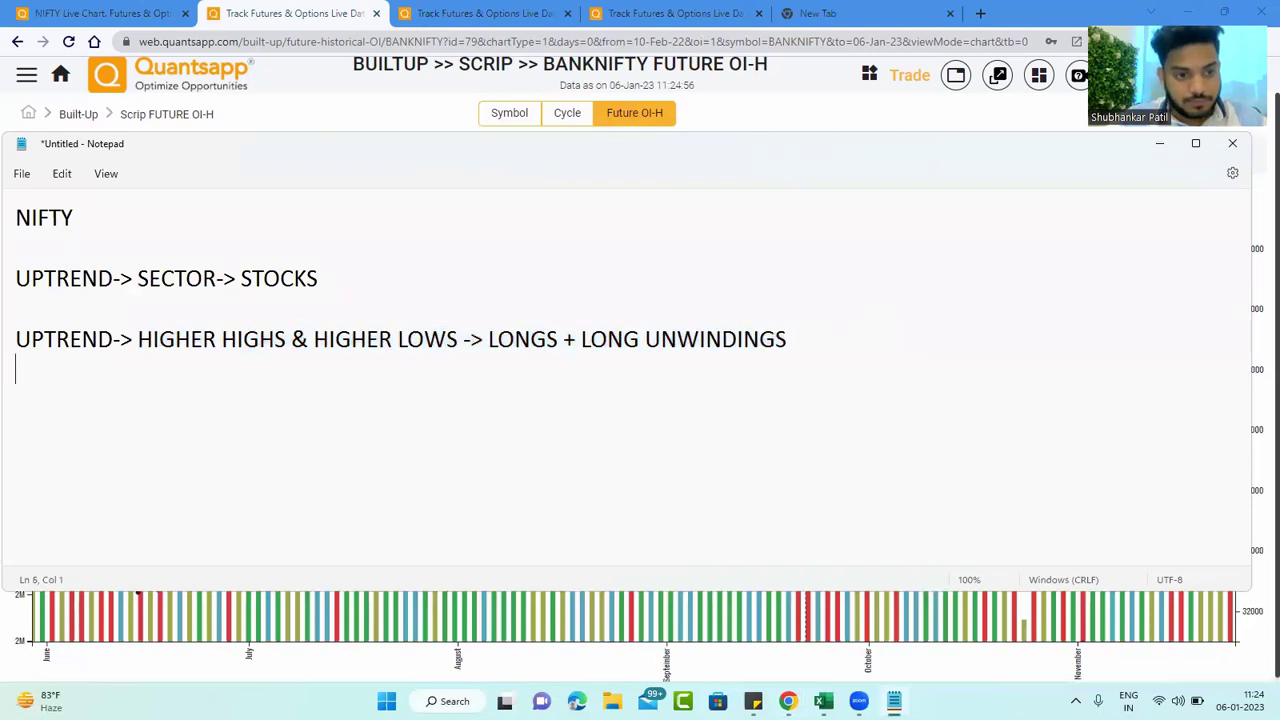
pyautogui.write('DOW')
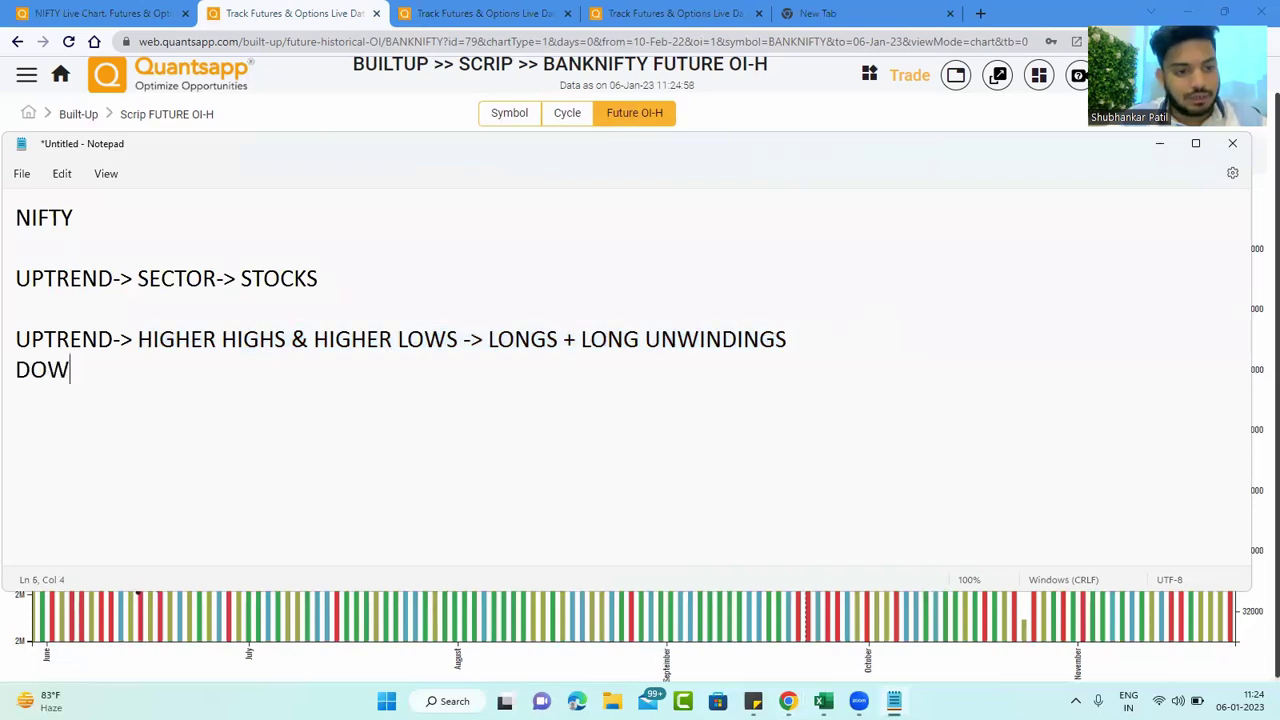
pyautogui.write('NTREND-')
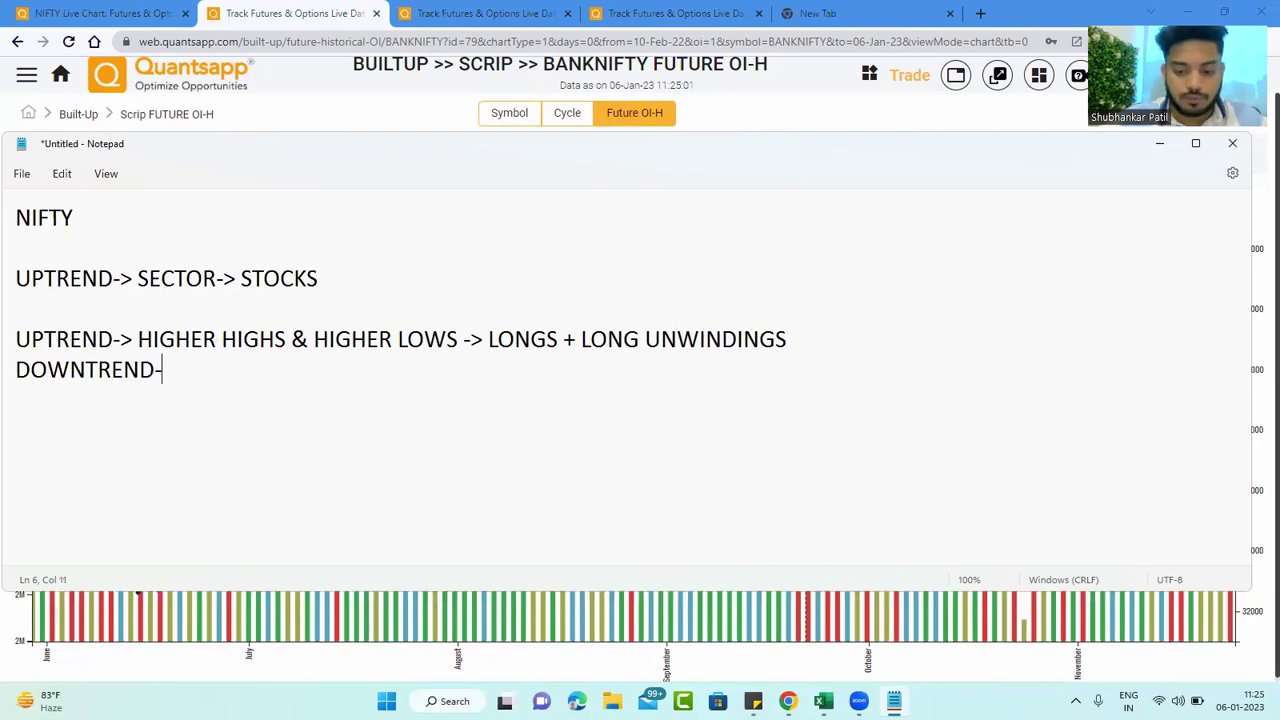
pyautogui.write('> LOWERS')
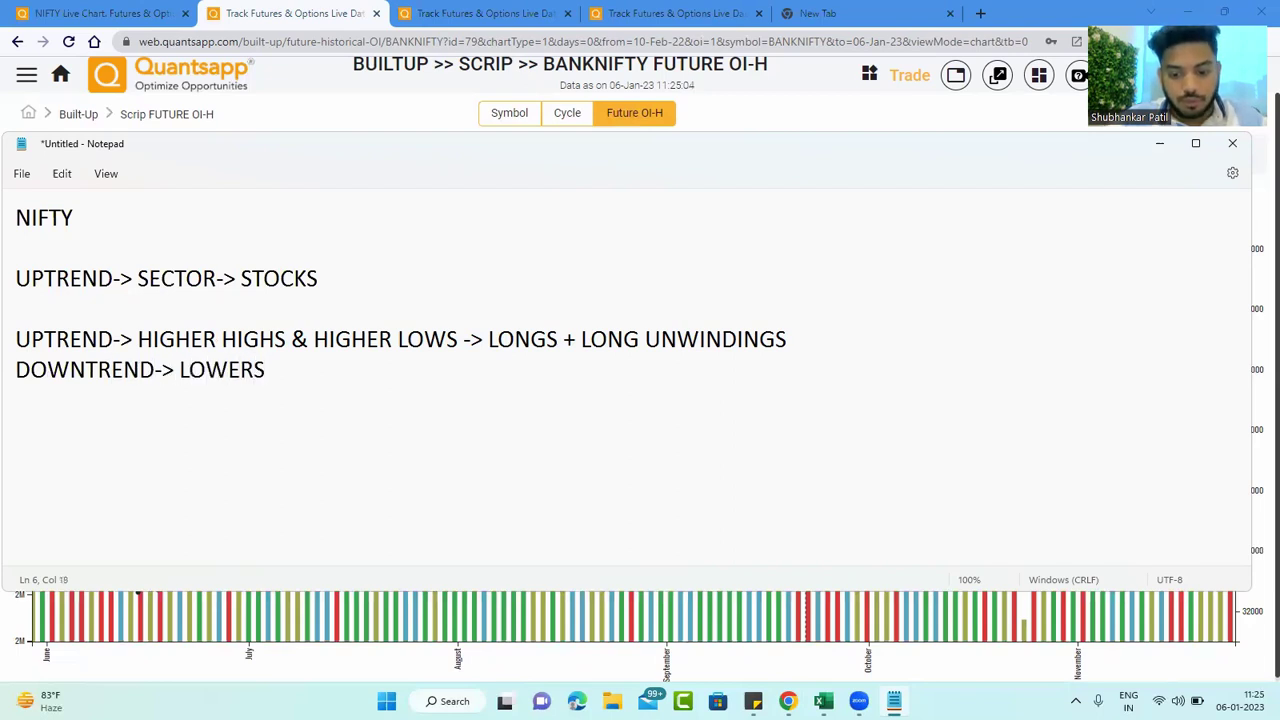
pyautogui.write(' L')
pyautogui.press('BackSpace')
pyautogui.write('HIGHS ')
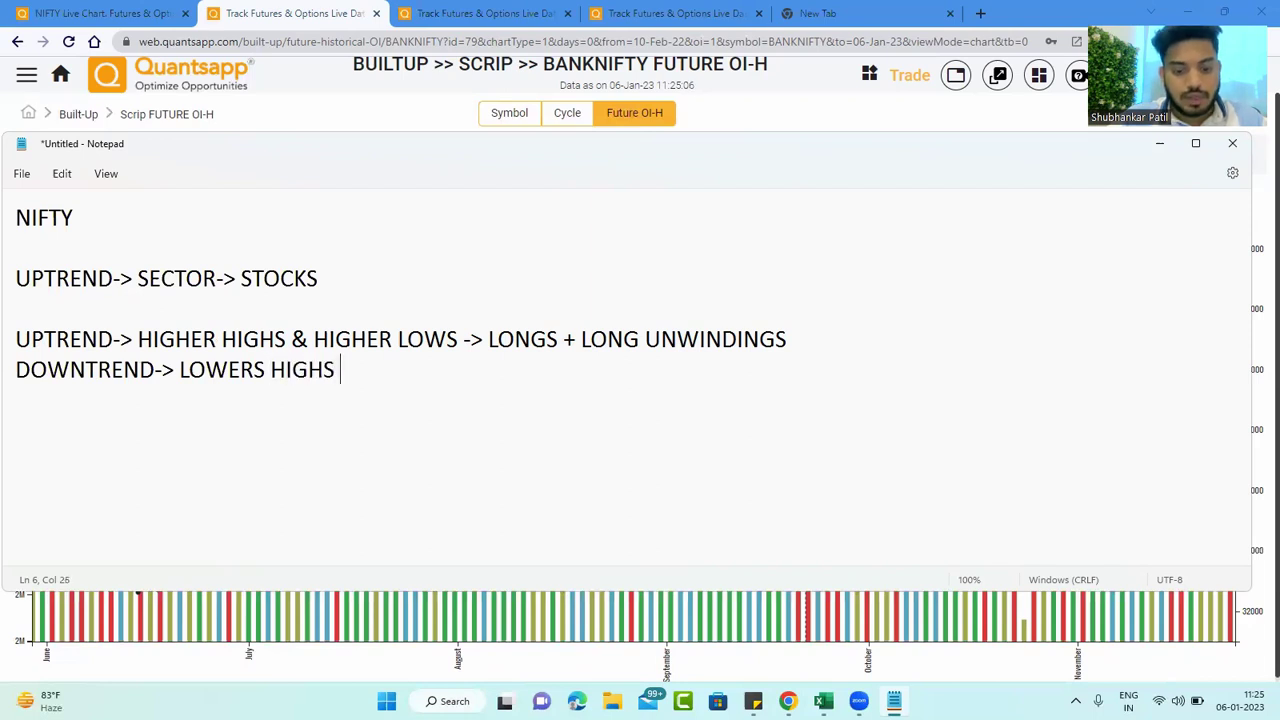
pyautogui.write('& LOWER L')
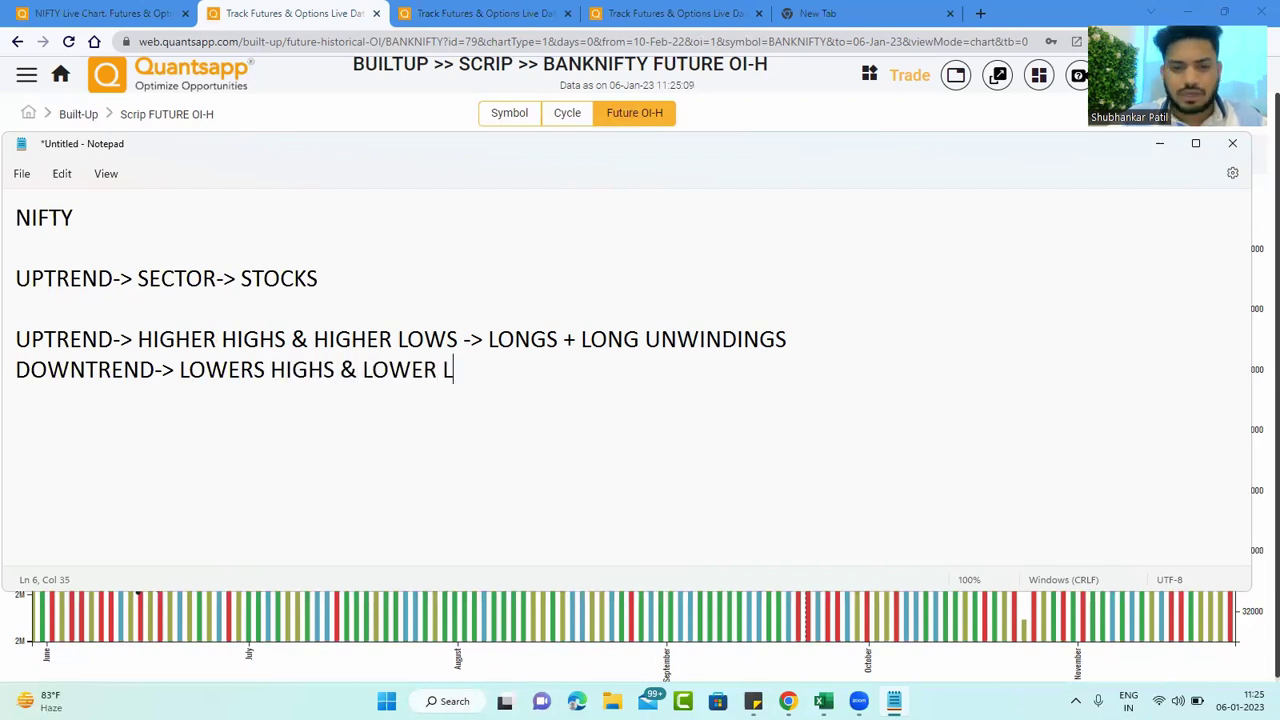
pyautogui.write('OW')
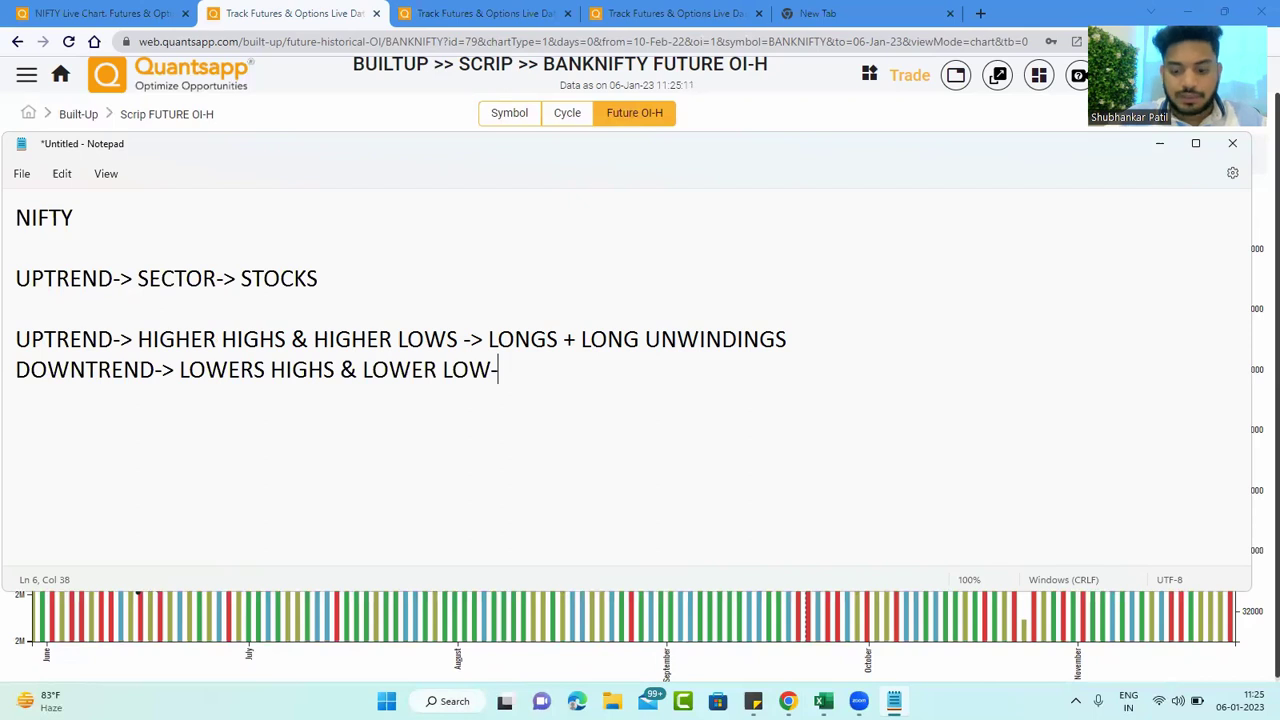
pyautogui.write('-> SHORT')
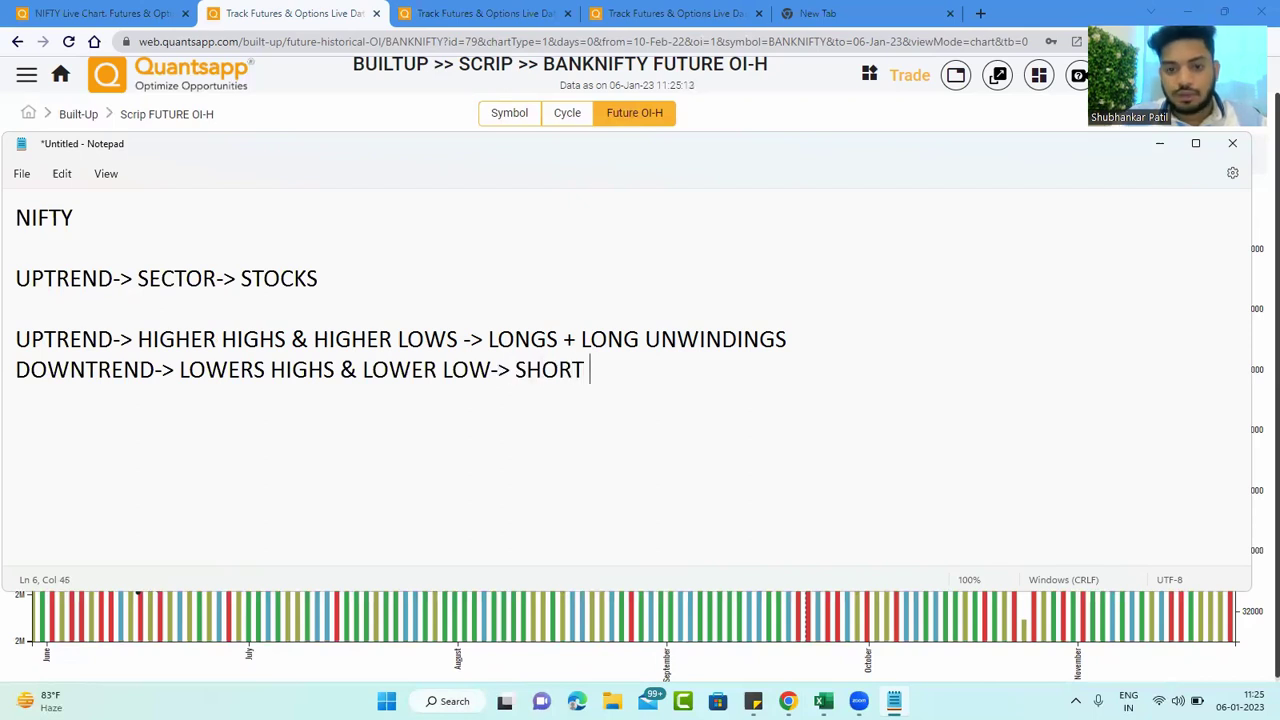
pyautogui.write(' COV')
pyautogui.press('BackSpace')
pyautogui.press('BackSpace')
pyautogui.press('BackSpace')
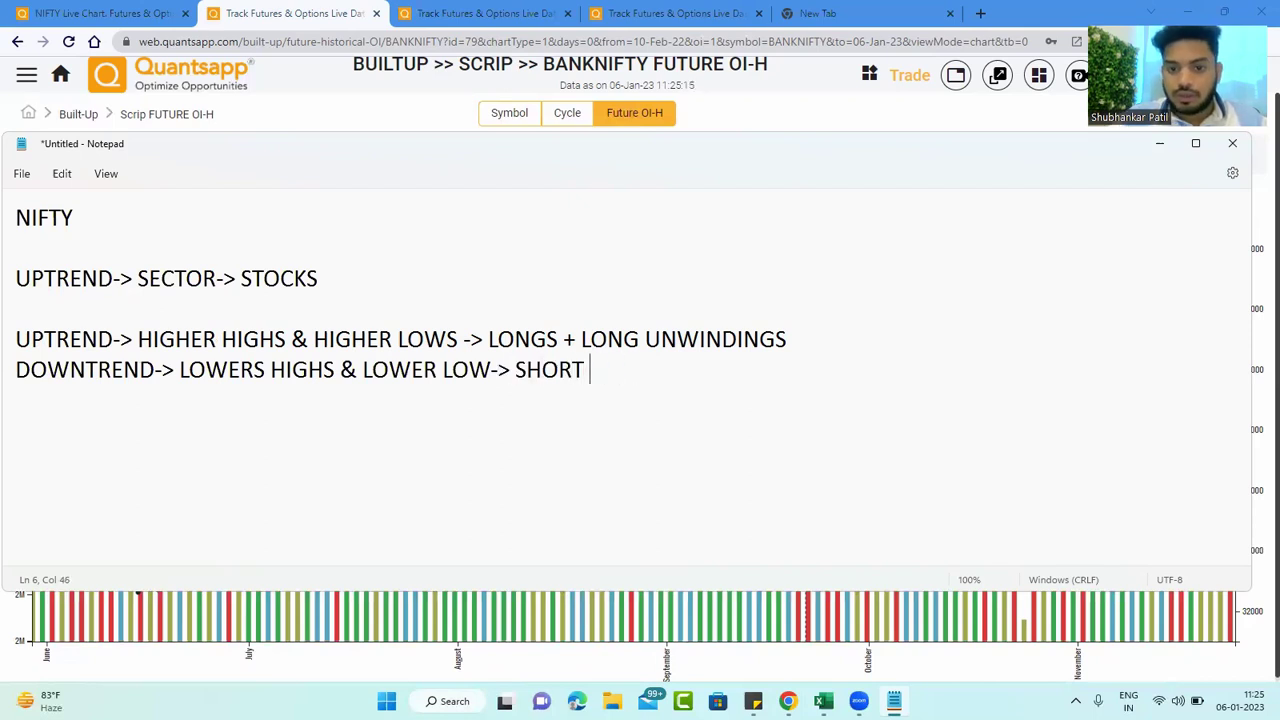
pyautogui.hotkey('alt', 'Tab')
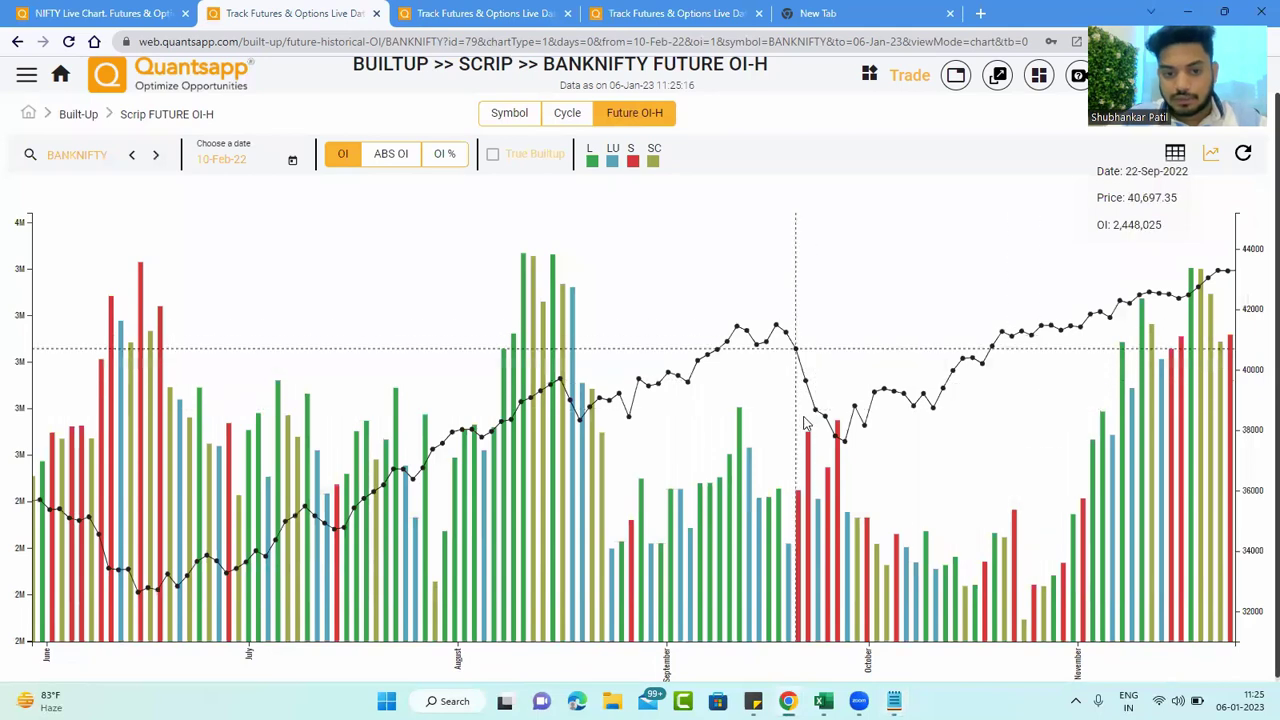
# - End the downtrend line with '+ SHORT COVERINGS' and start a new line
pyautogui.scroll(-2, 203, 491)
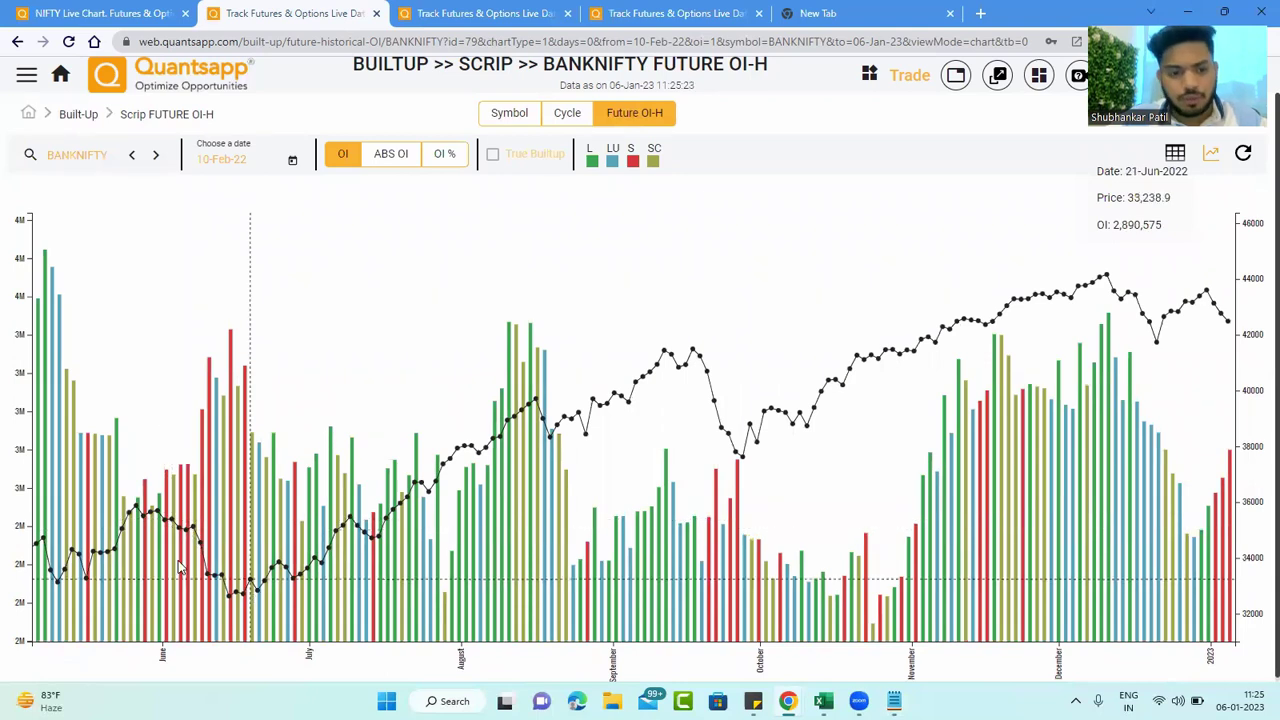
pyautogui.hotkey('alt', 'Tab')
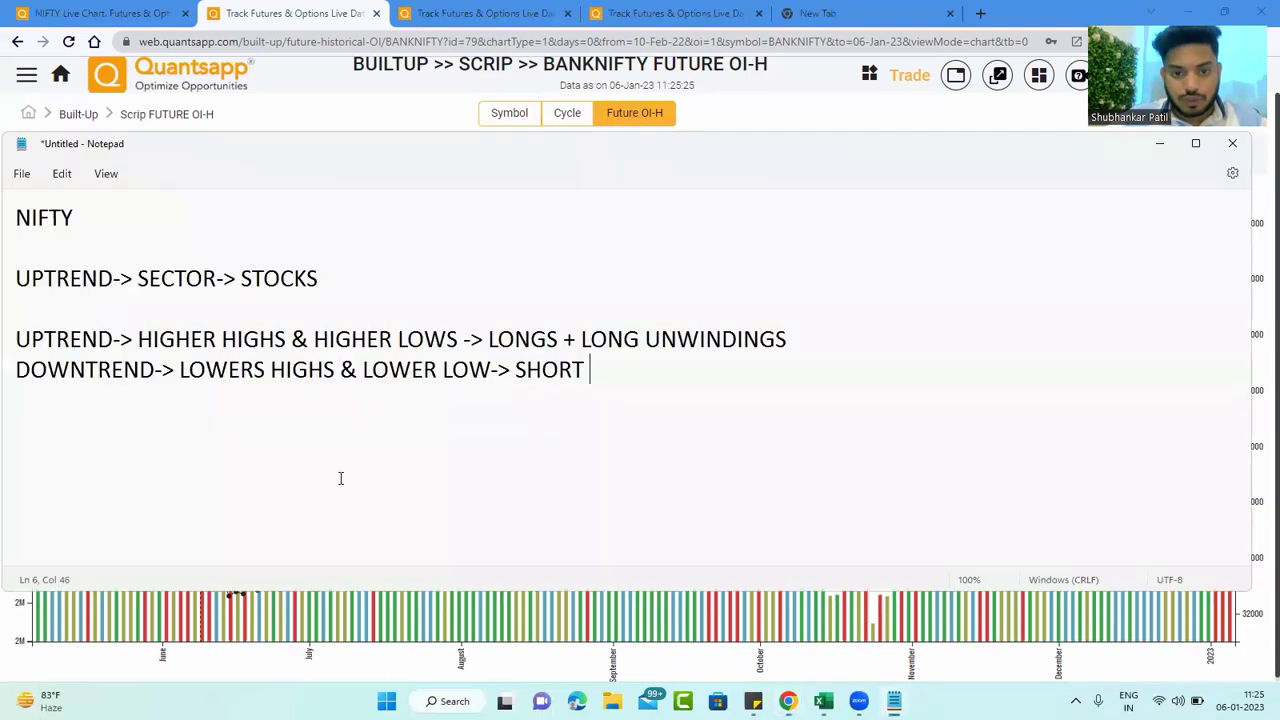
pyautogui.write('+ SHOR')
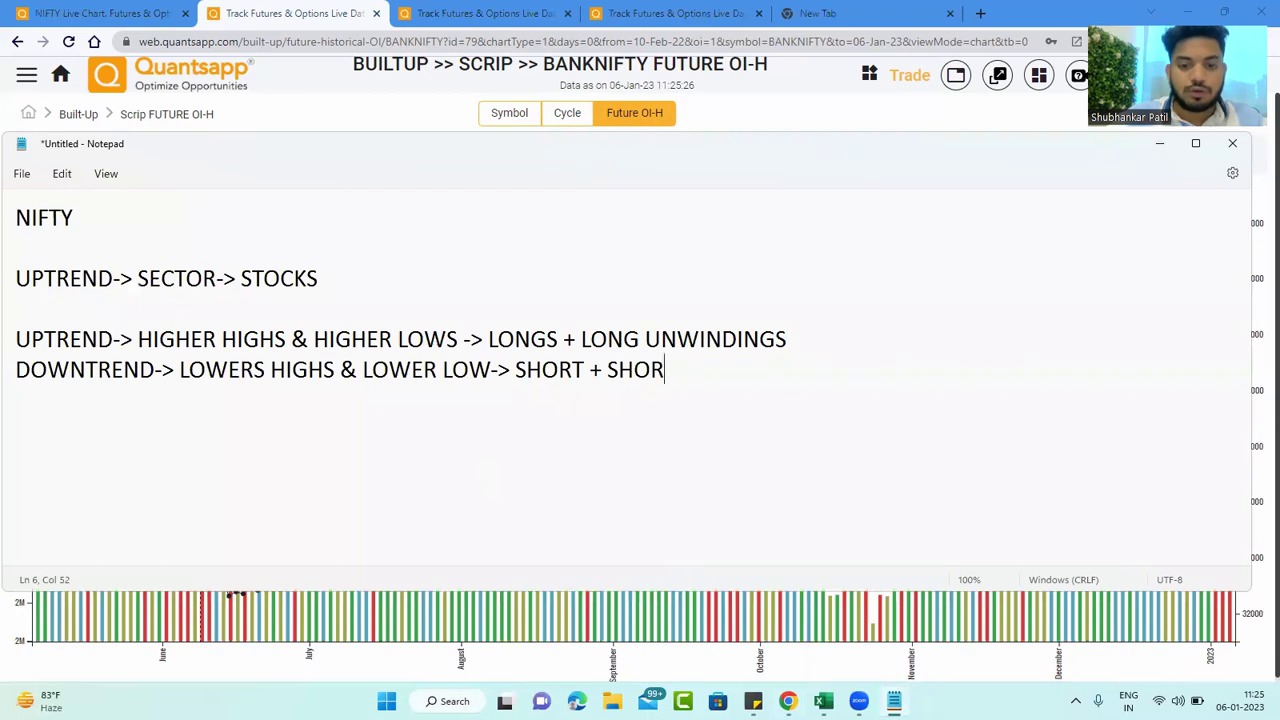
pyautogui.write('T COVERINGS')
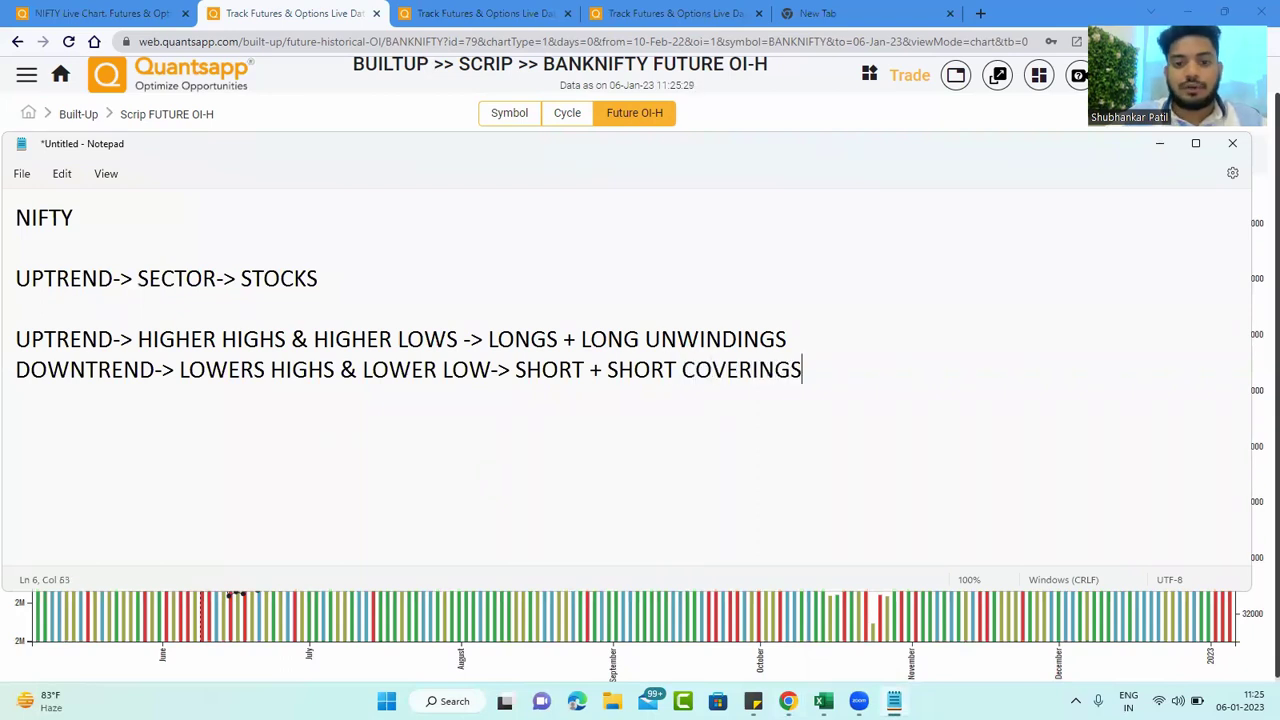
pyautogui.press('Return')
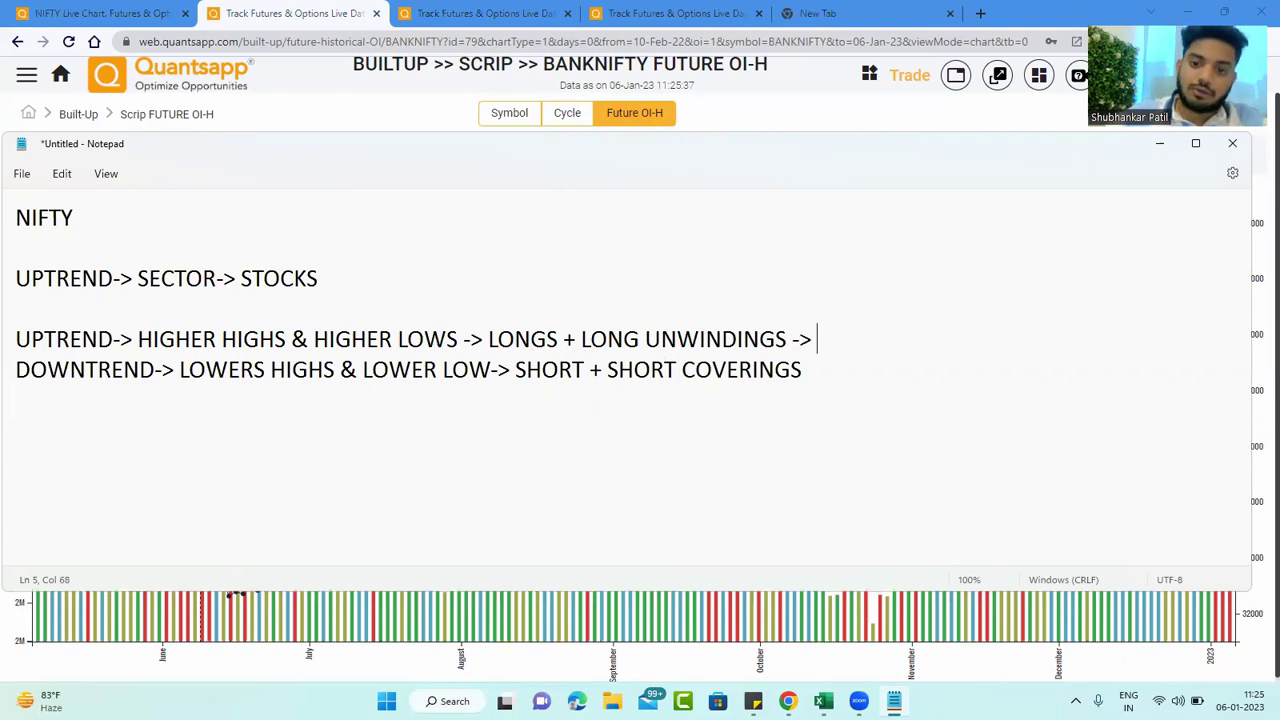
# - Open Quantsapp's Open Interest tool from the tools list
pyautogui.hotkey('alt', 'Tab')
pyautogui.click(997, 75)
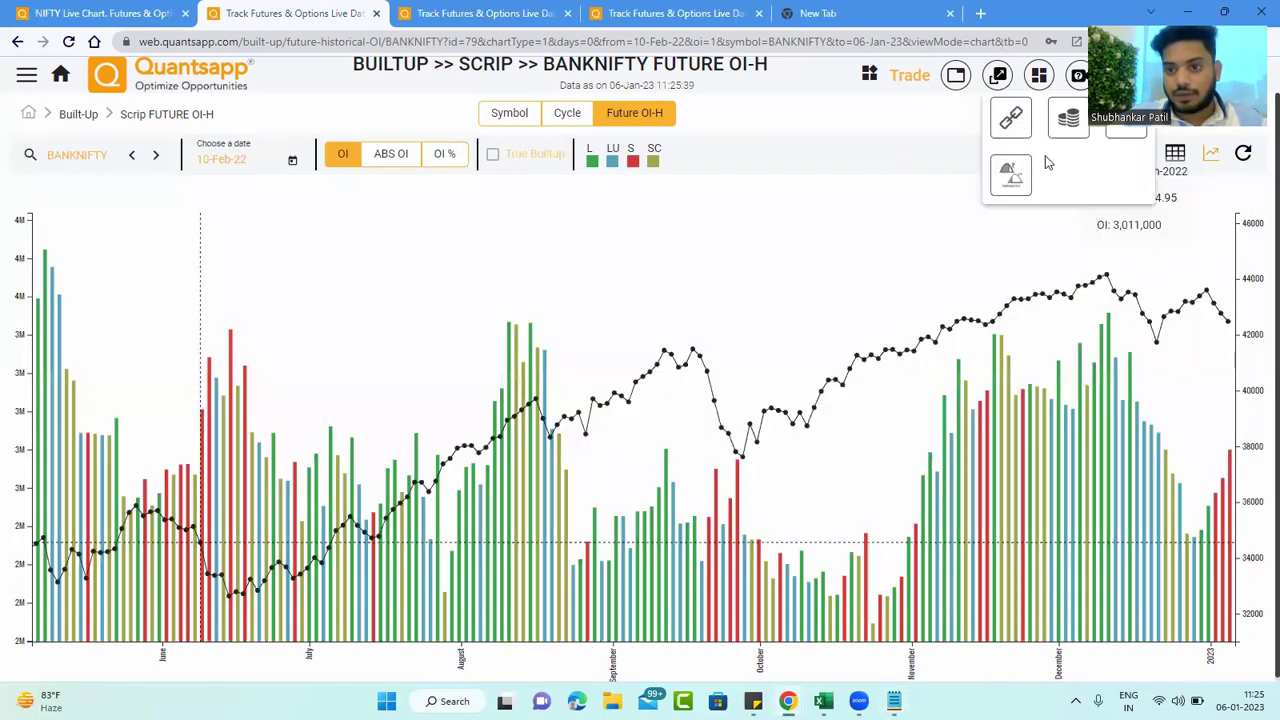
pyautogui.click(1065, 137)
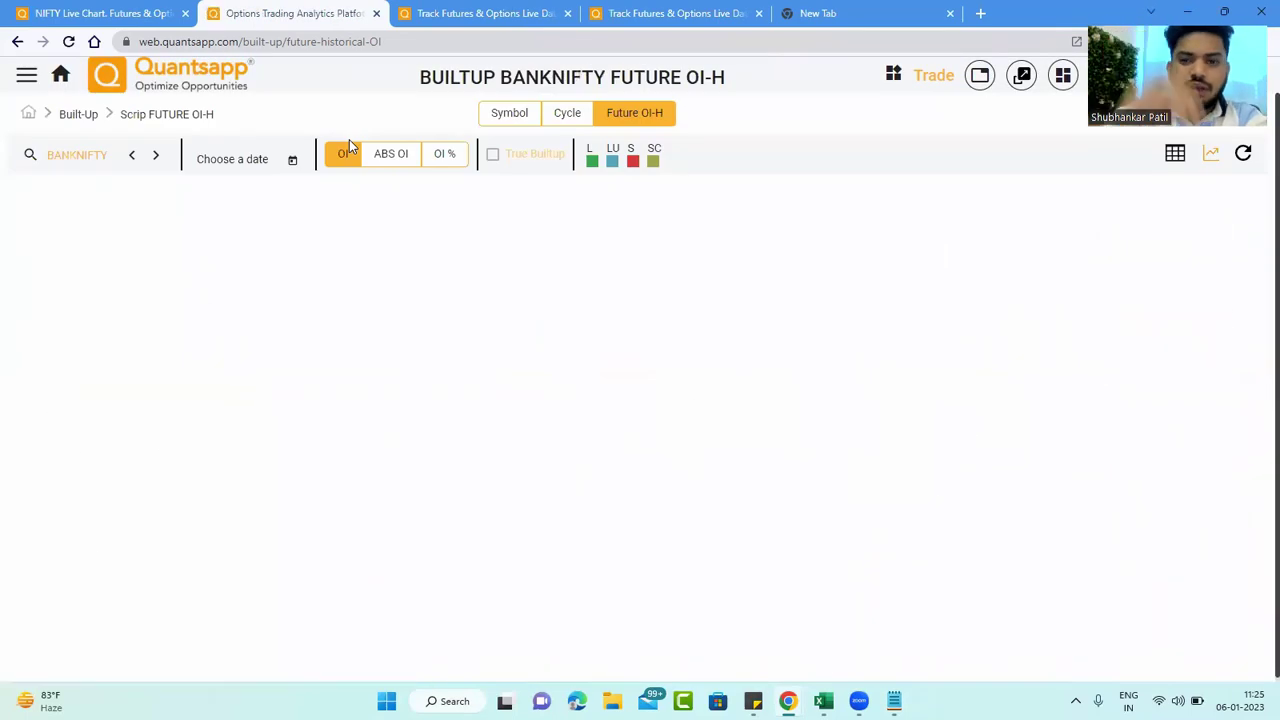
# - Open the BANKNIFTY Open Interest chart and zoom into the strike-wise call/put OI bars
pyautogui.click(1021, 75)
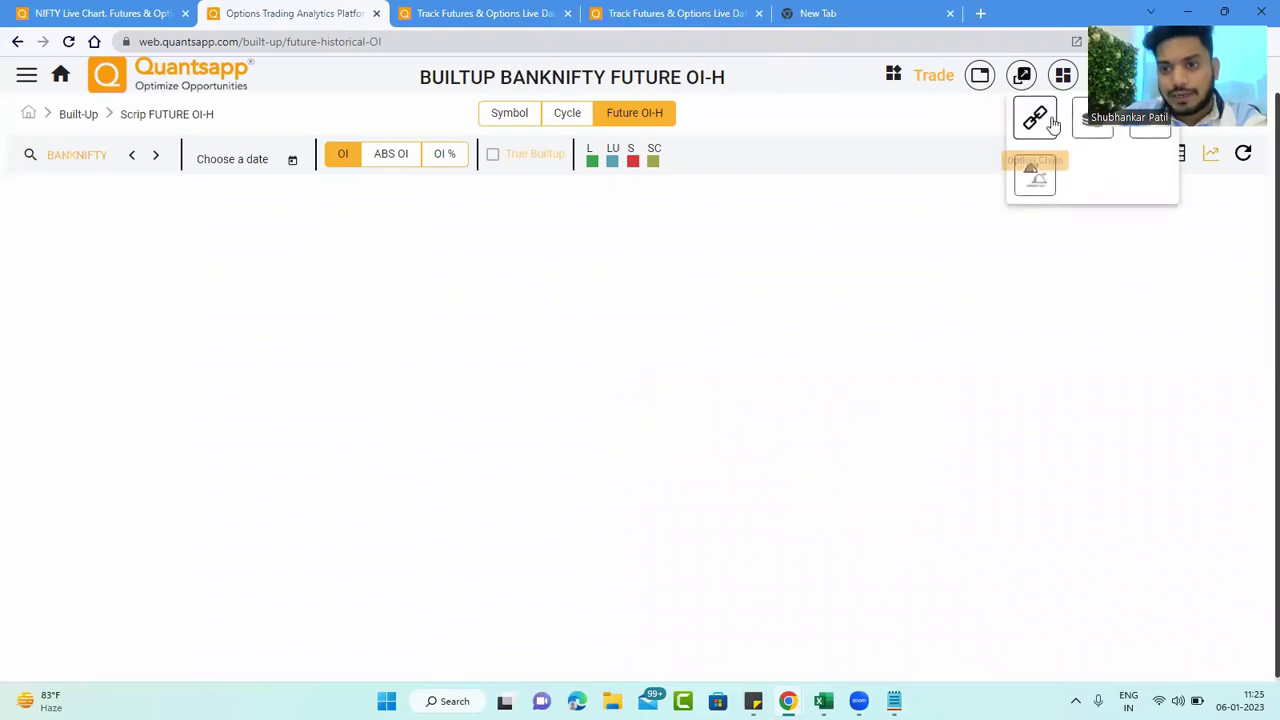
pyautogui.click(1078, 135)
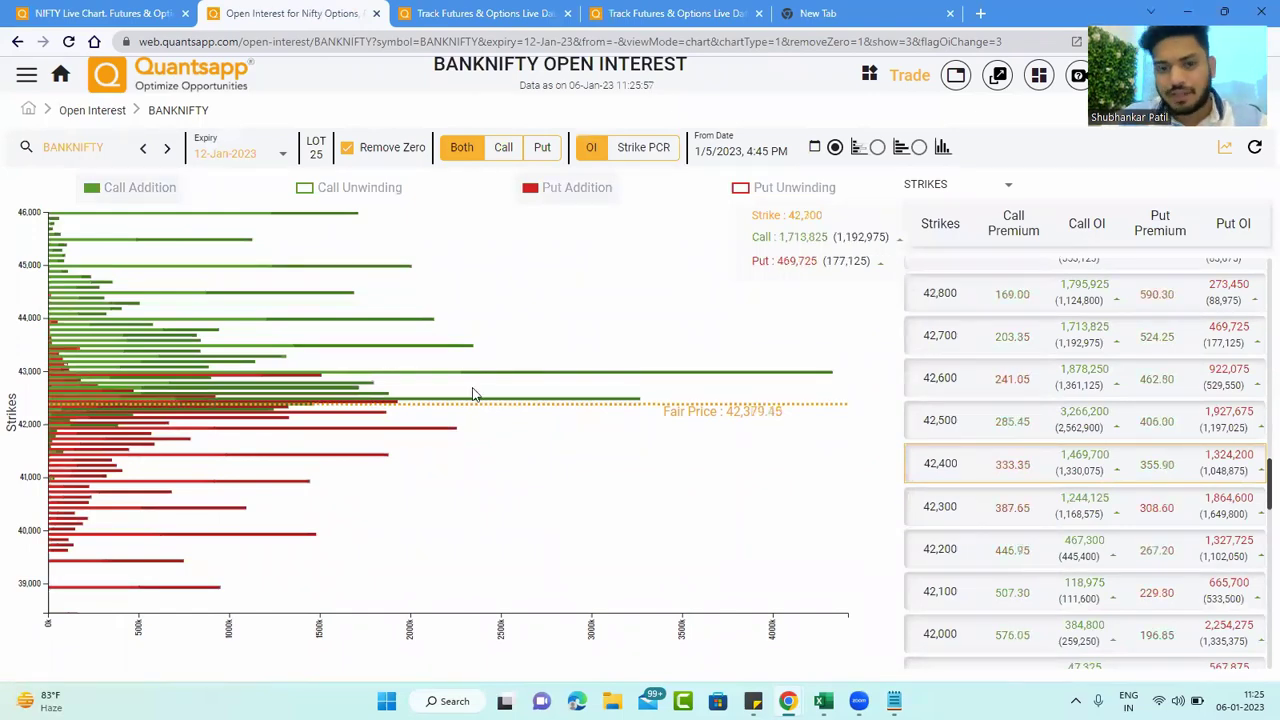
pyautogui.scroll(3, 474, 393)
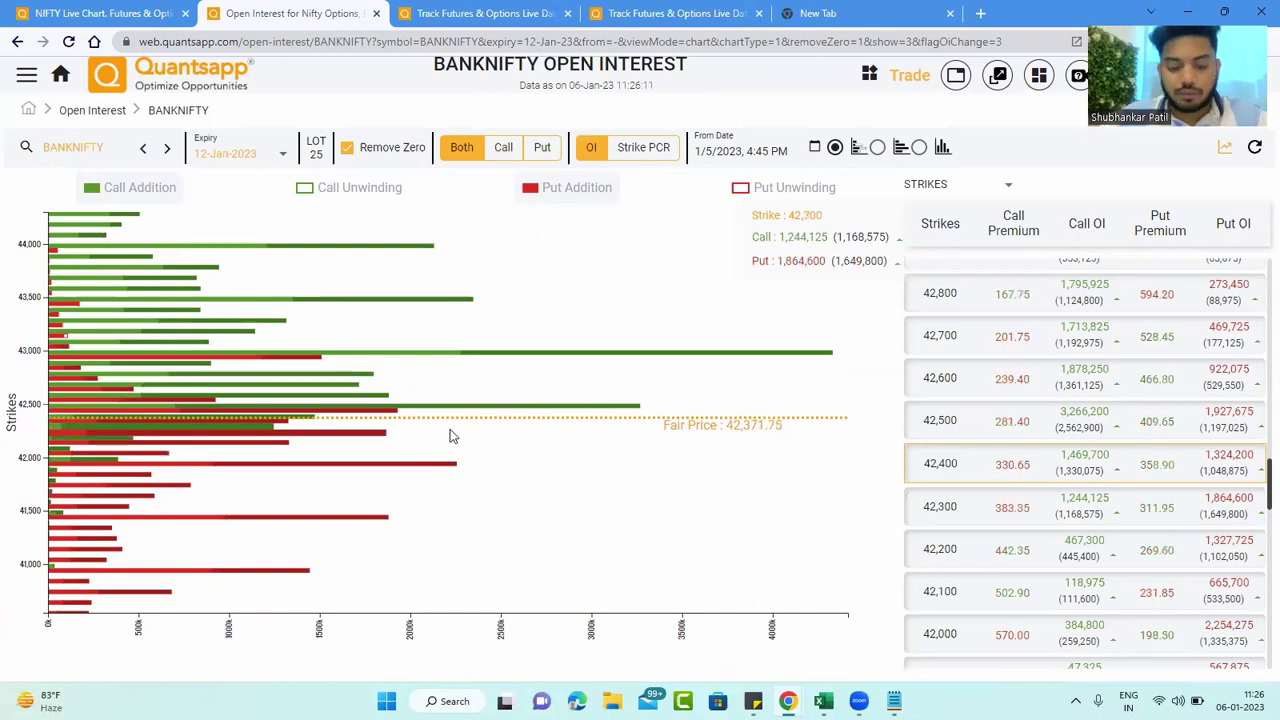
# - Append 'HUGE PUT WRITING AROUND ATM' to the end of the uptrend line
pyautogui.hotkey('alt', 'Tab')
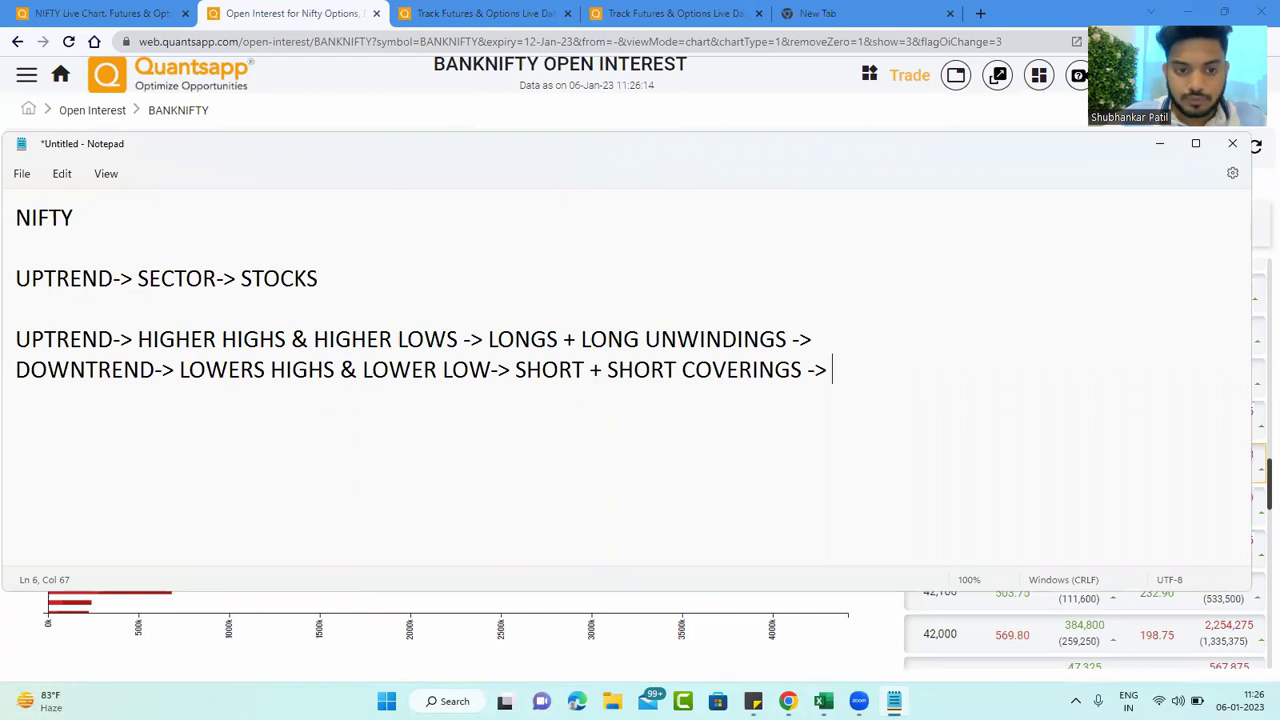
pyautogui.click(852, 346)
pyautogui.write('H')
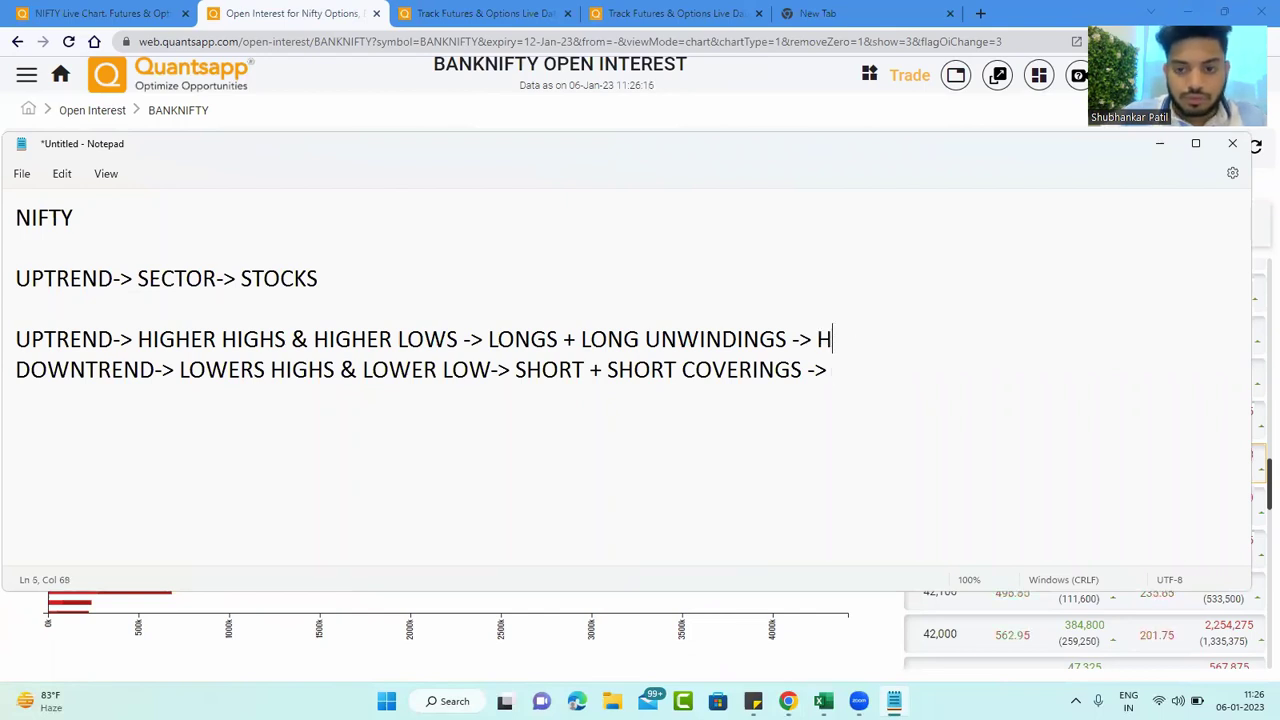
pyautogui.write('UGE P')
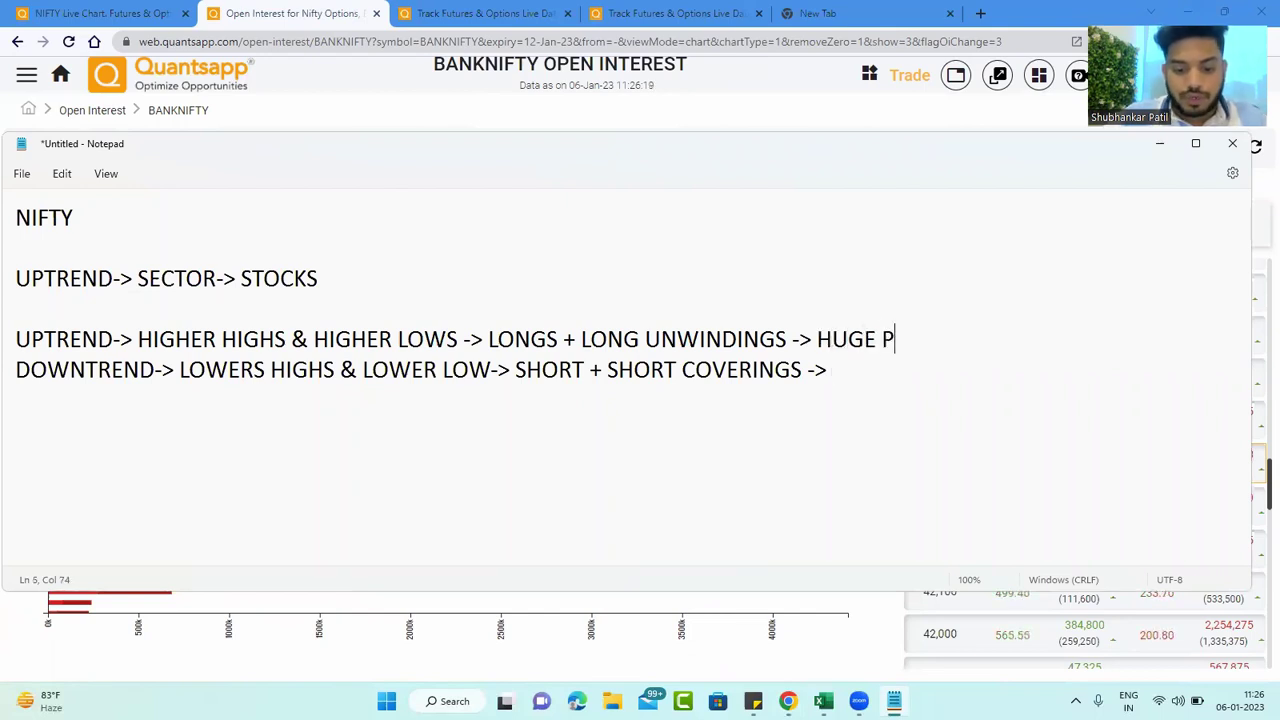
pyautogui.write('UT WRITING A')
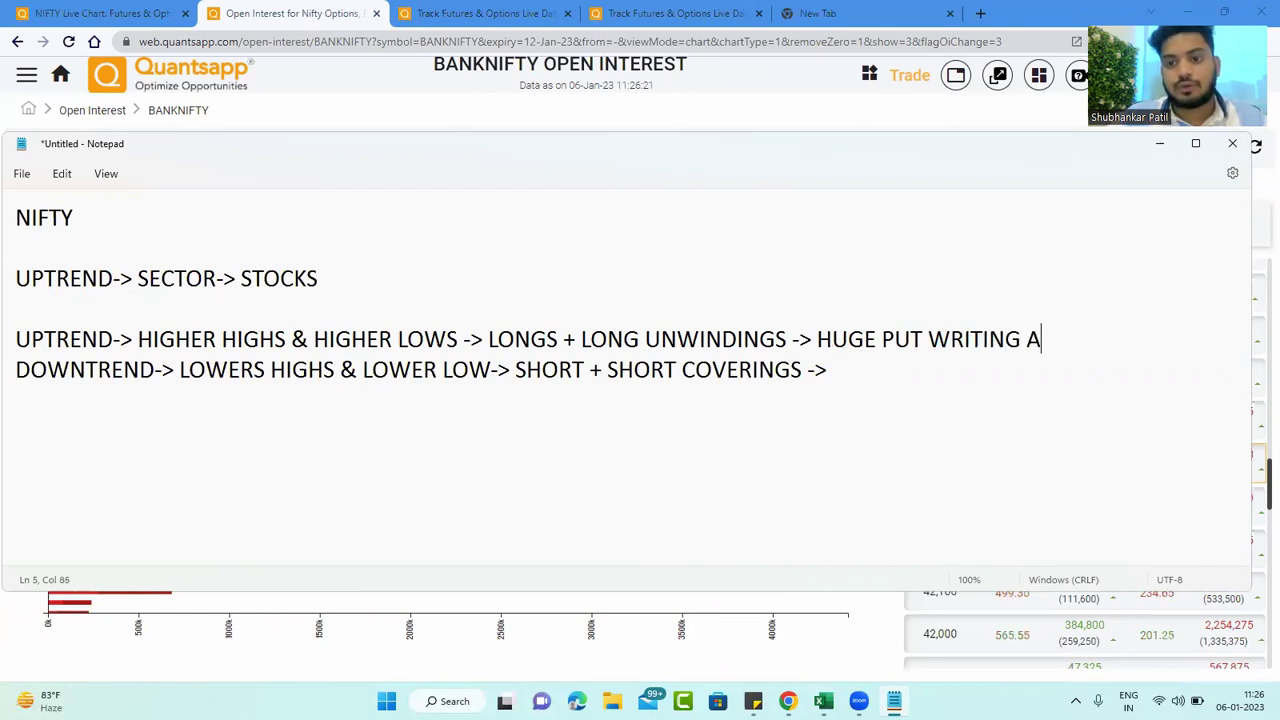
pyautogui.write('ROUND A')
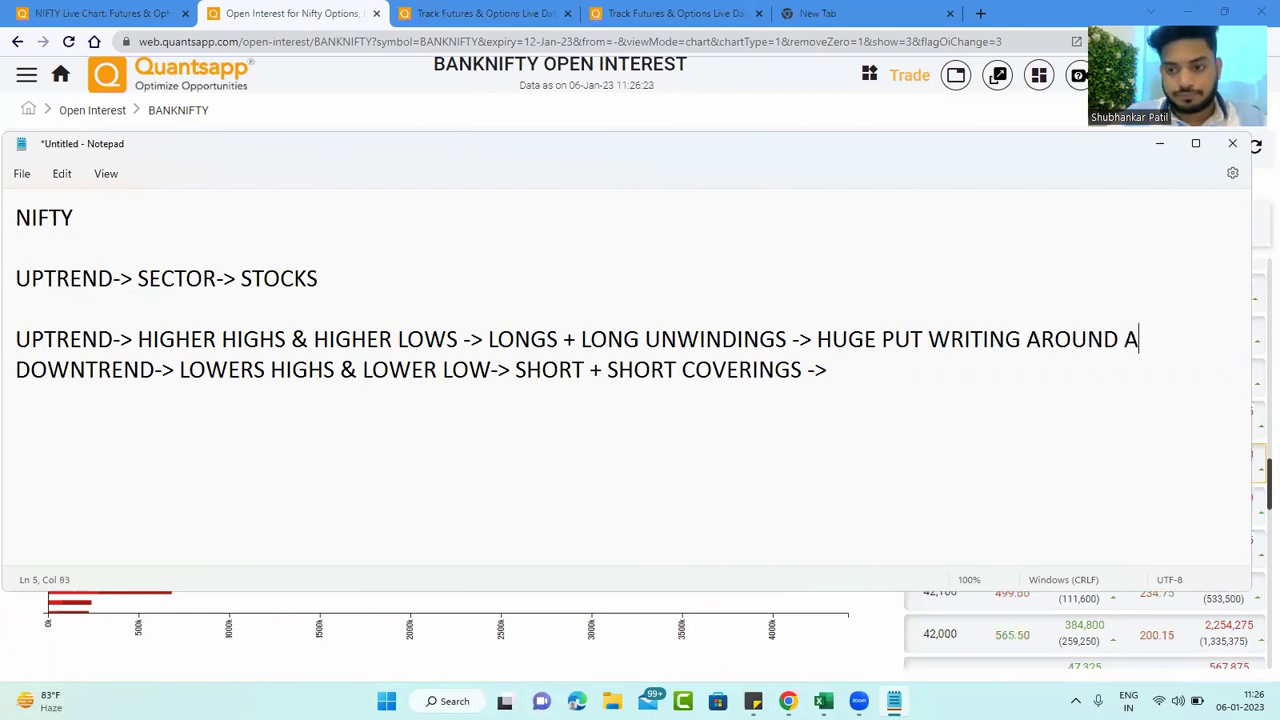
pyautogui.write('TM')
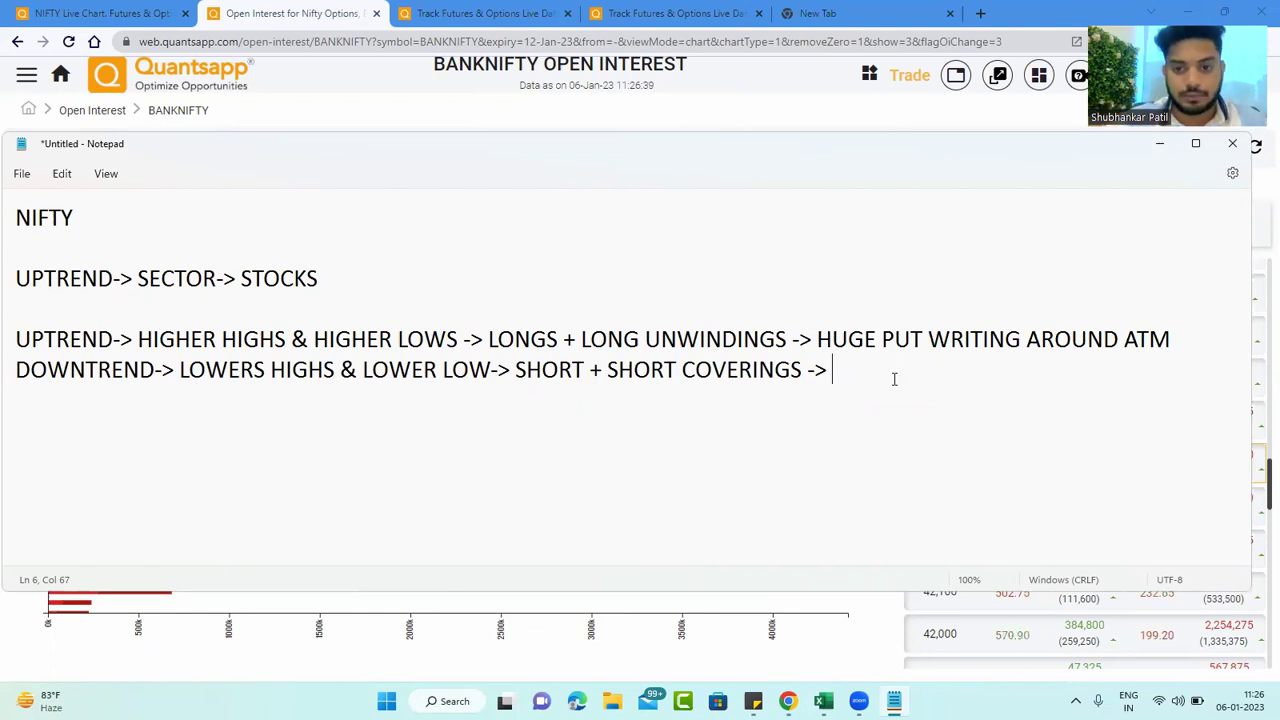
# - Finish the downtrend line with 'HUGE CALL WRITING AROUND ATM', checking the OI chart in between
pyautogui.write('HI')
pyautogui.press('BackSpace')
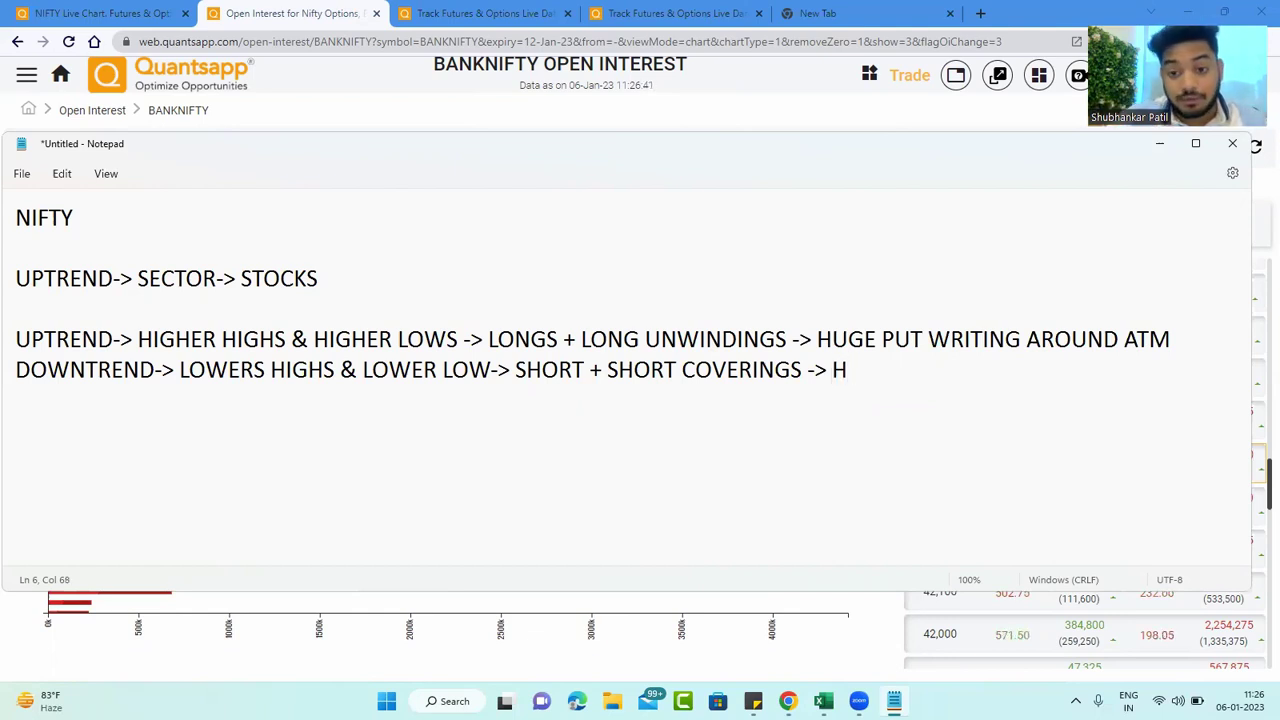
pyautogui.write('UGE')
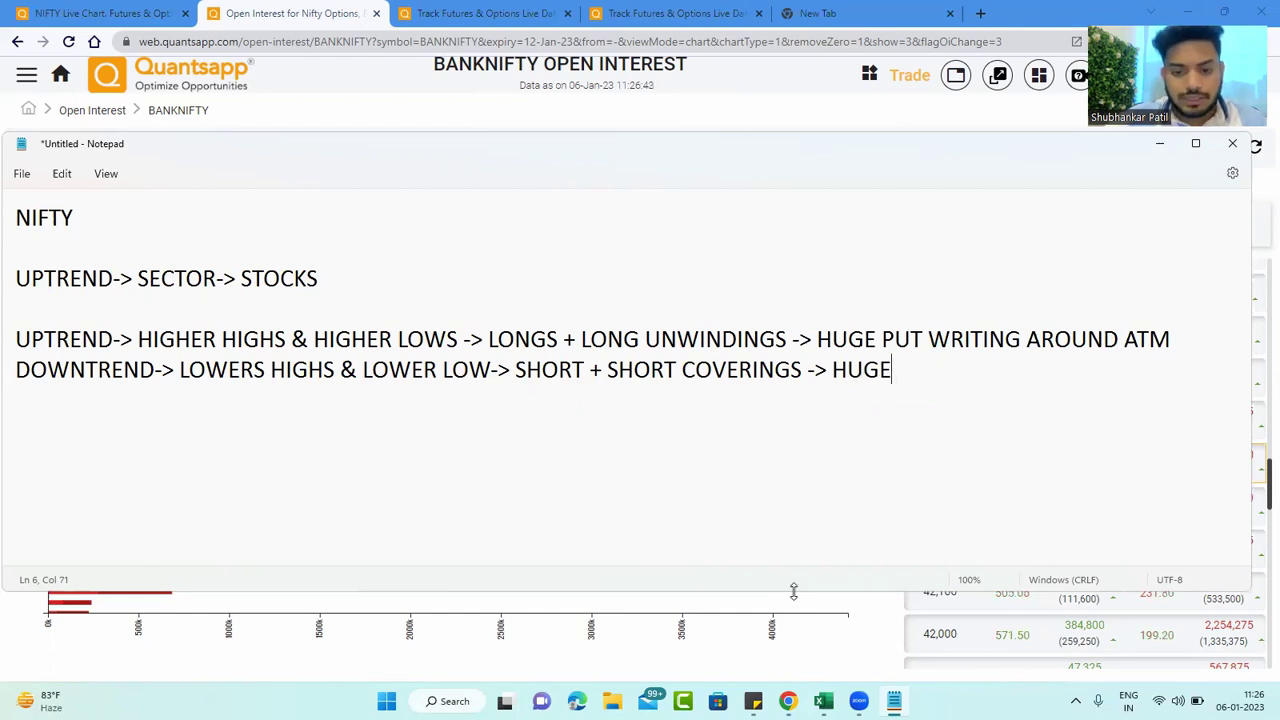
pyautogui.click(789, 631)
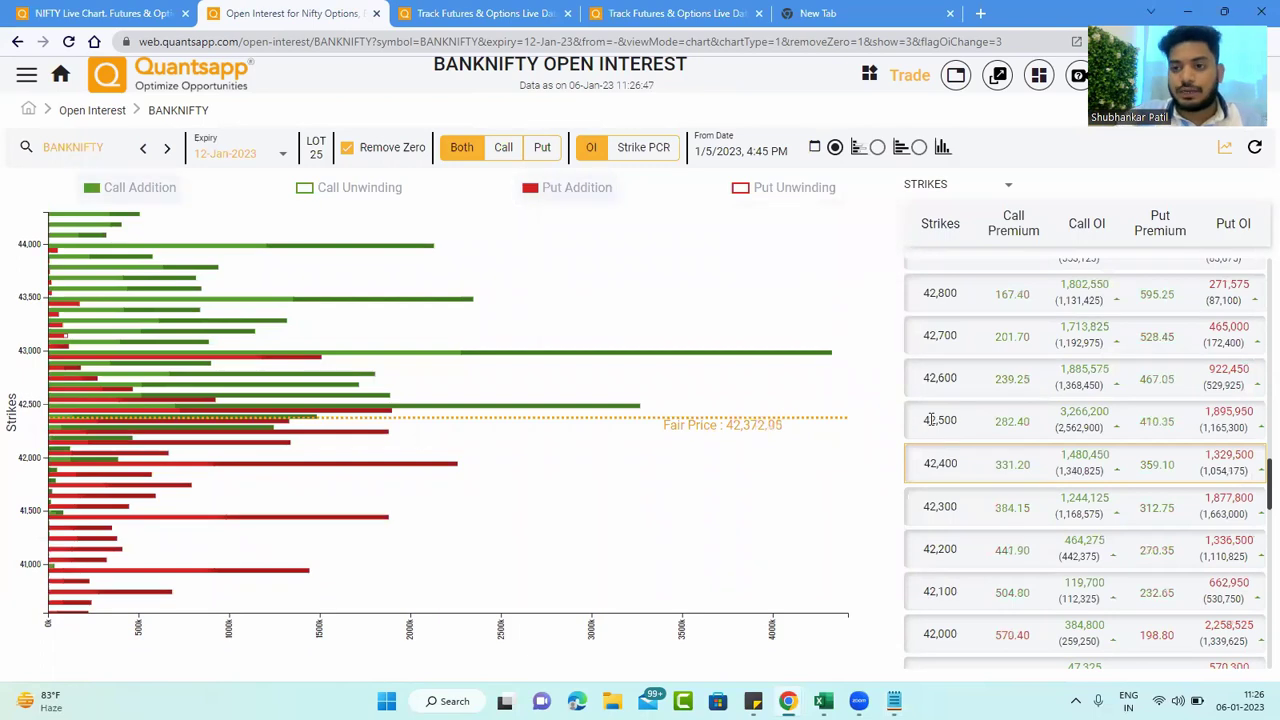
pyautogui.hotkey('alt', 'Tab')
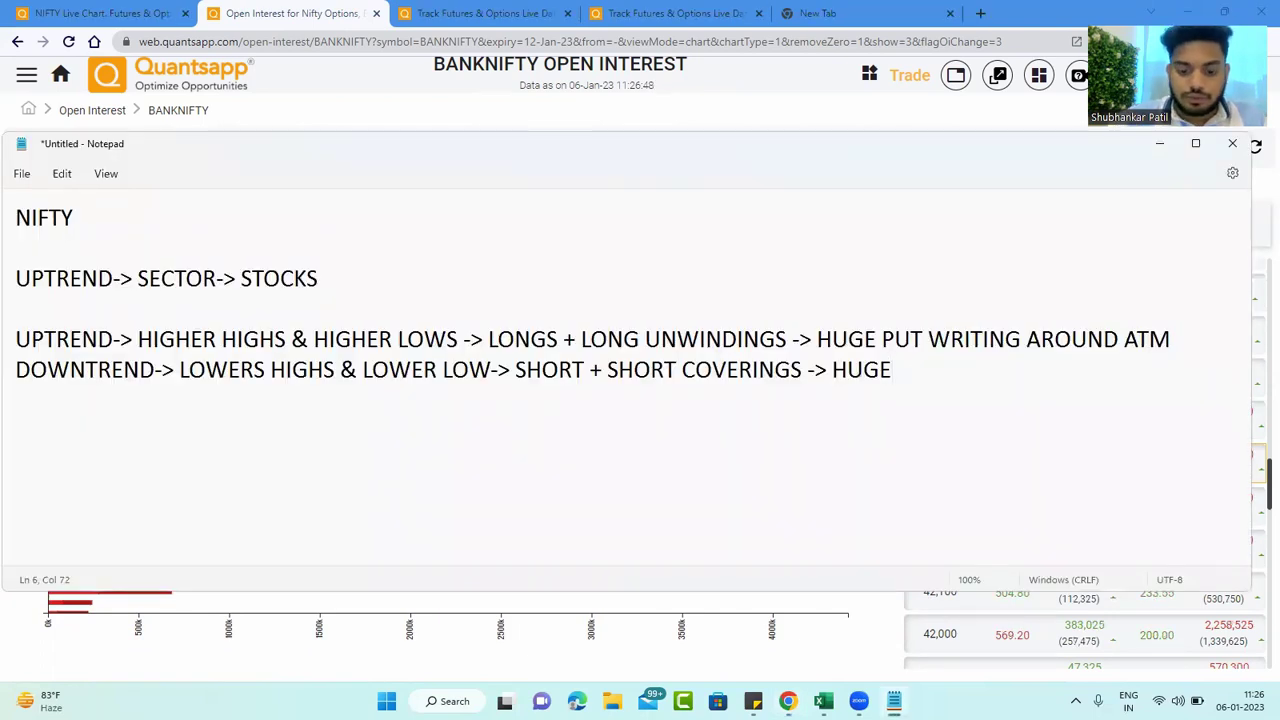
pyautogui.write('CALL WRITIN')
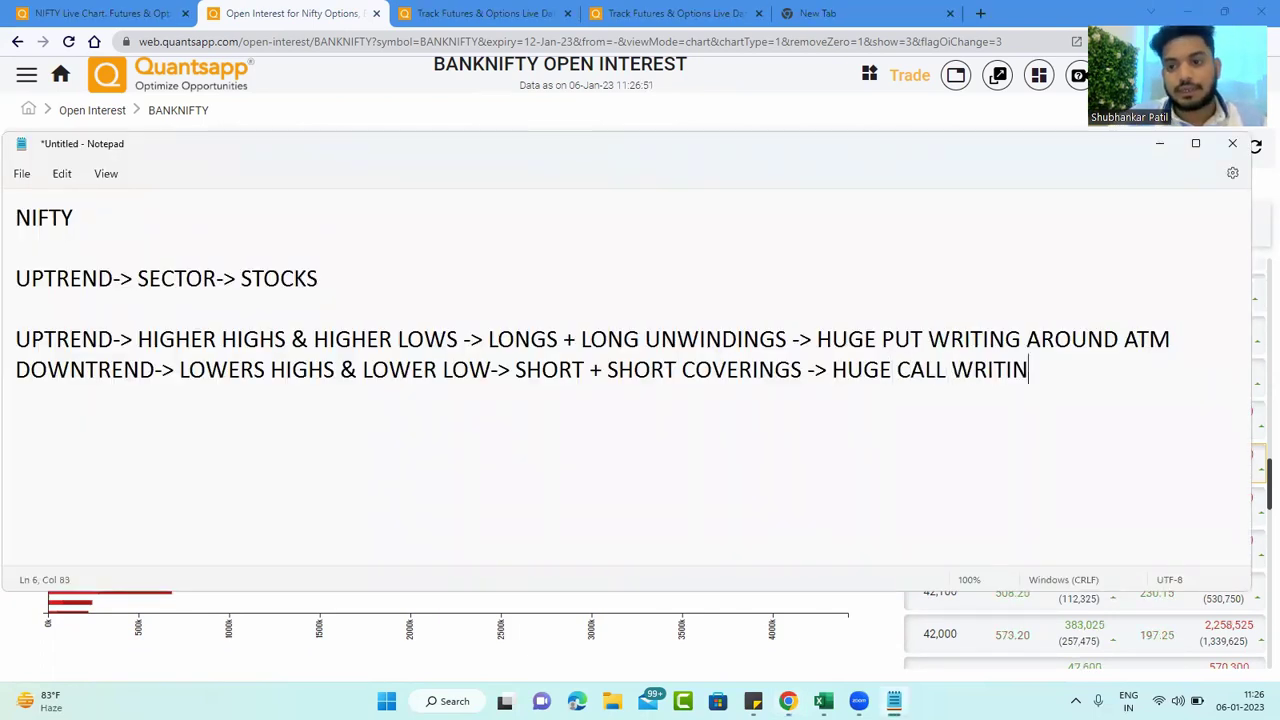
pyautogui.write('G AROUND AT')
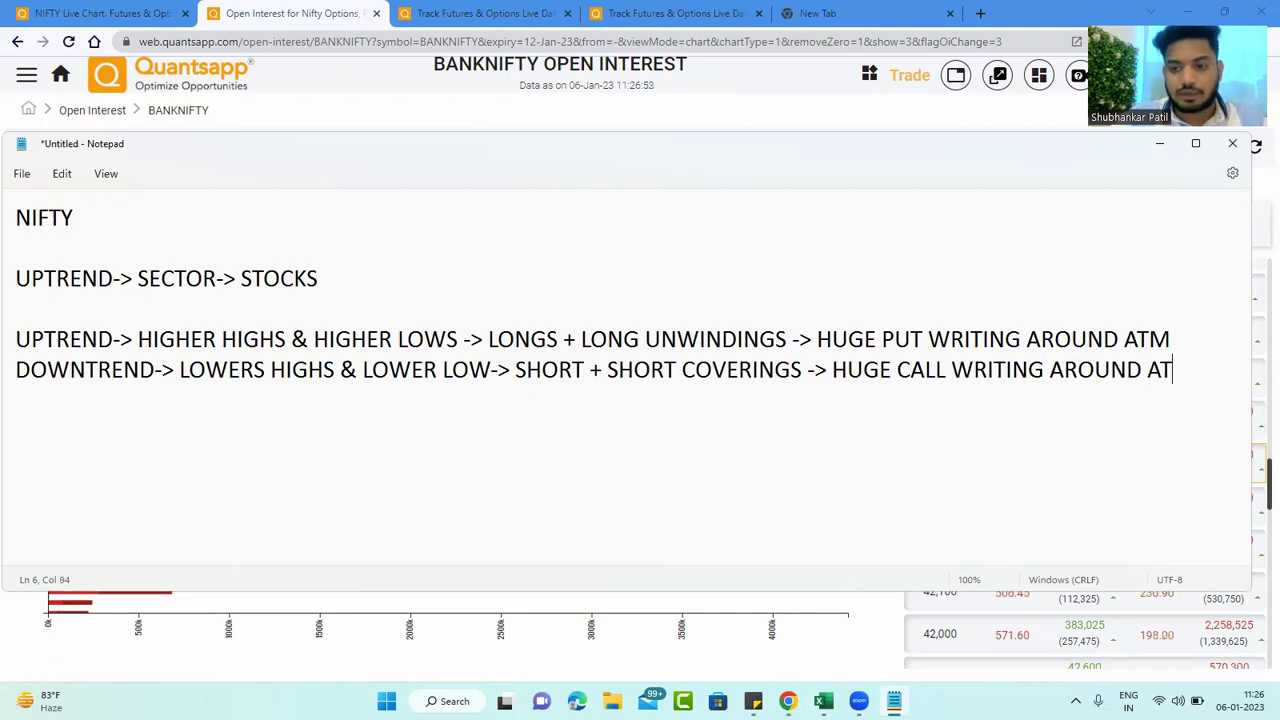
pyautogui.write('M')
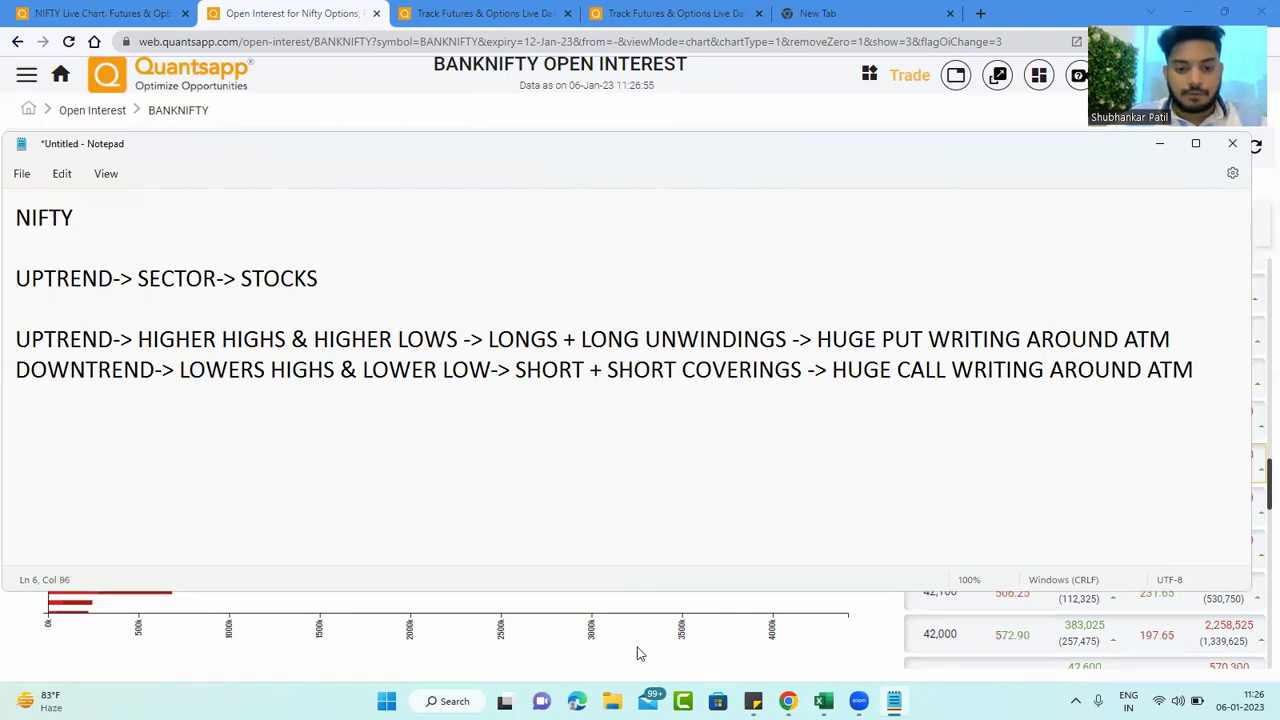
pyautogui.click(637, 652)
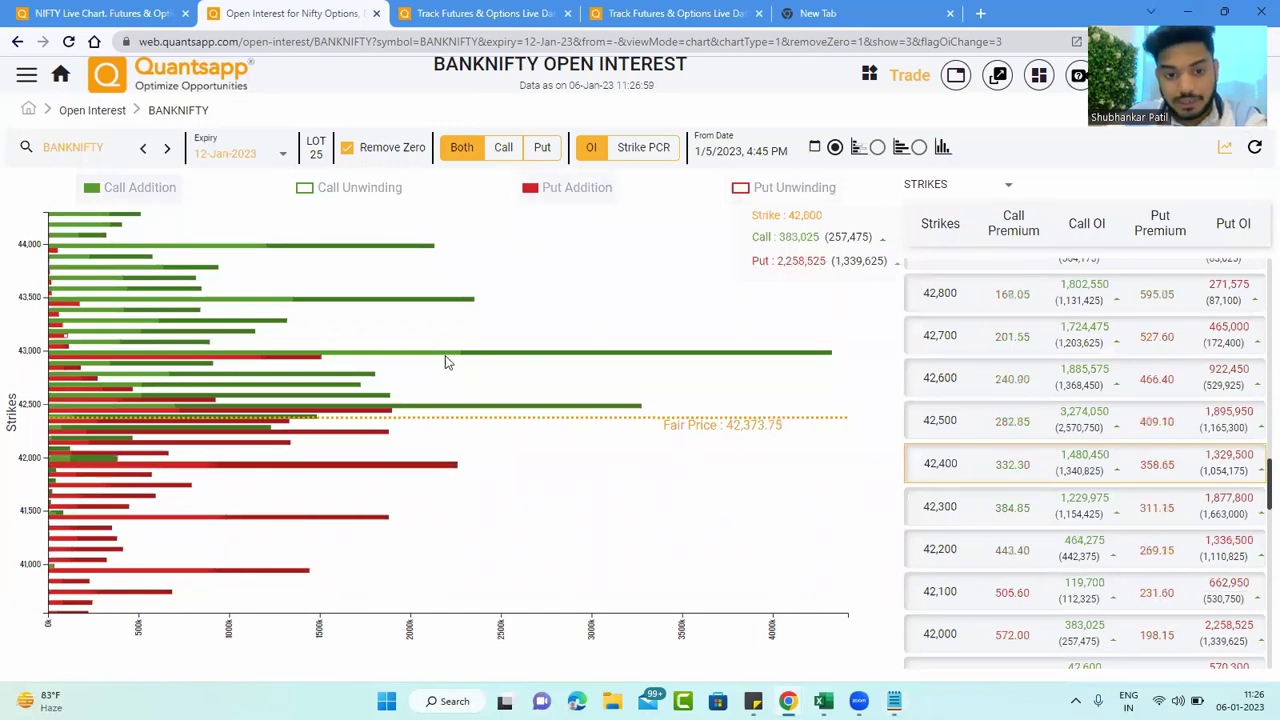
# - Search for NIFTY and zoom into its 12-Jan-2023 open interest strikes
pyautogui.click(240, 158)
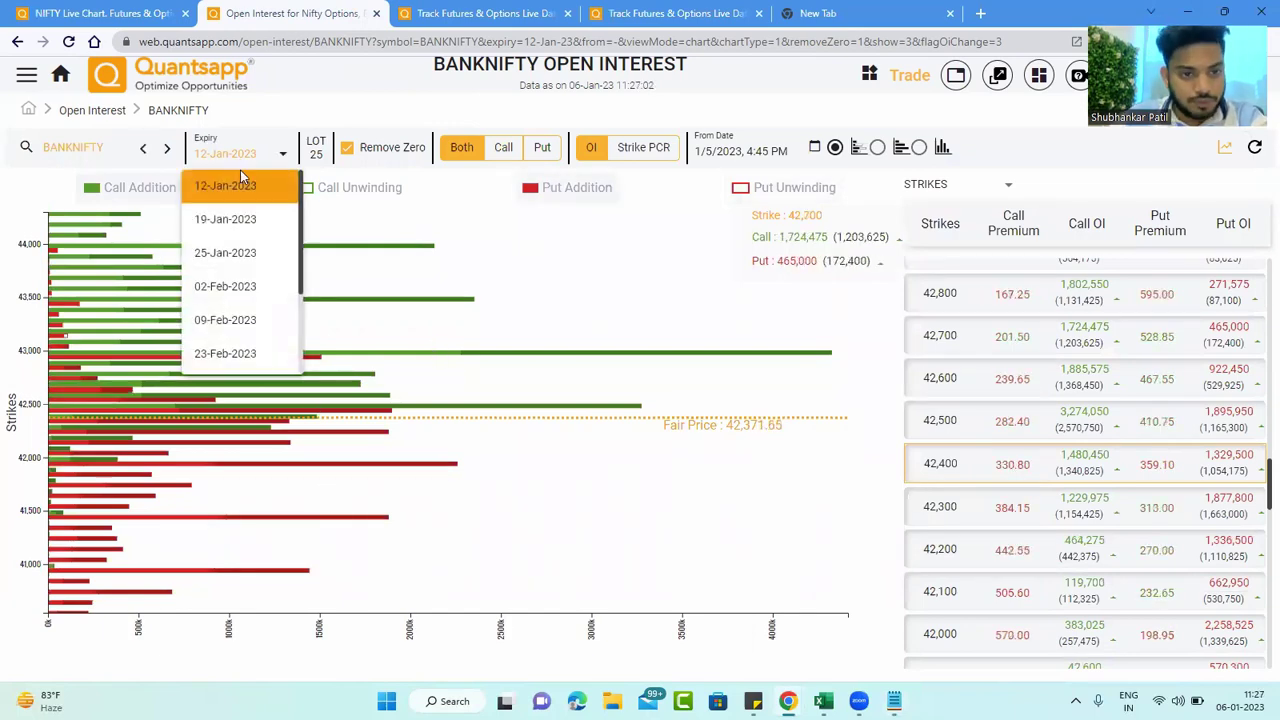
pyautogui.click(113, 147)
pyautogui.click(113, 147)
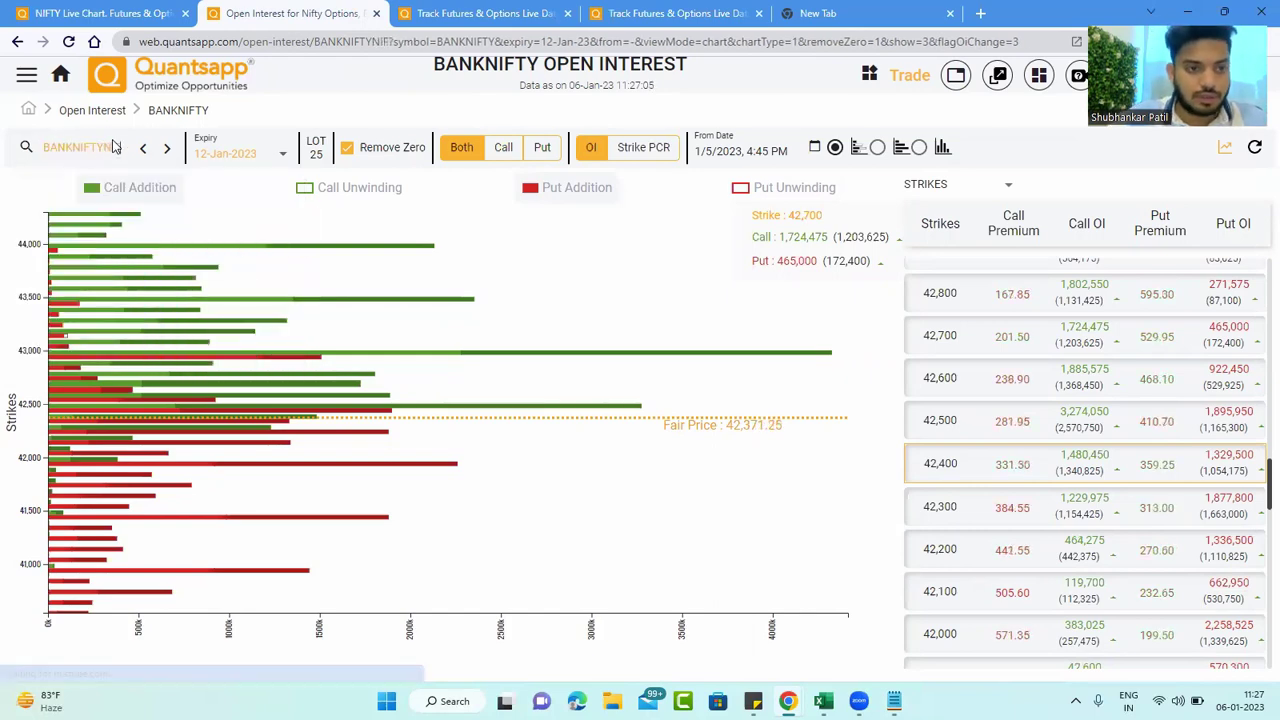
pyautogui.click(113, 147)
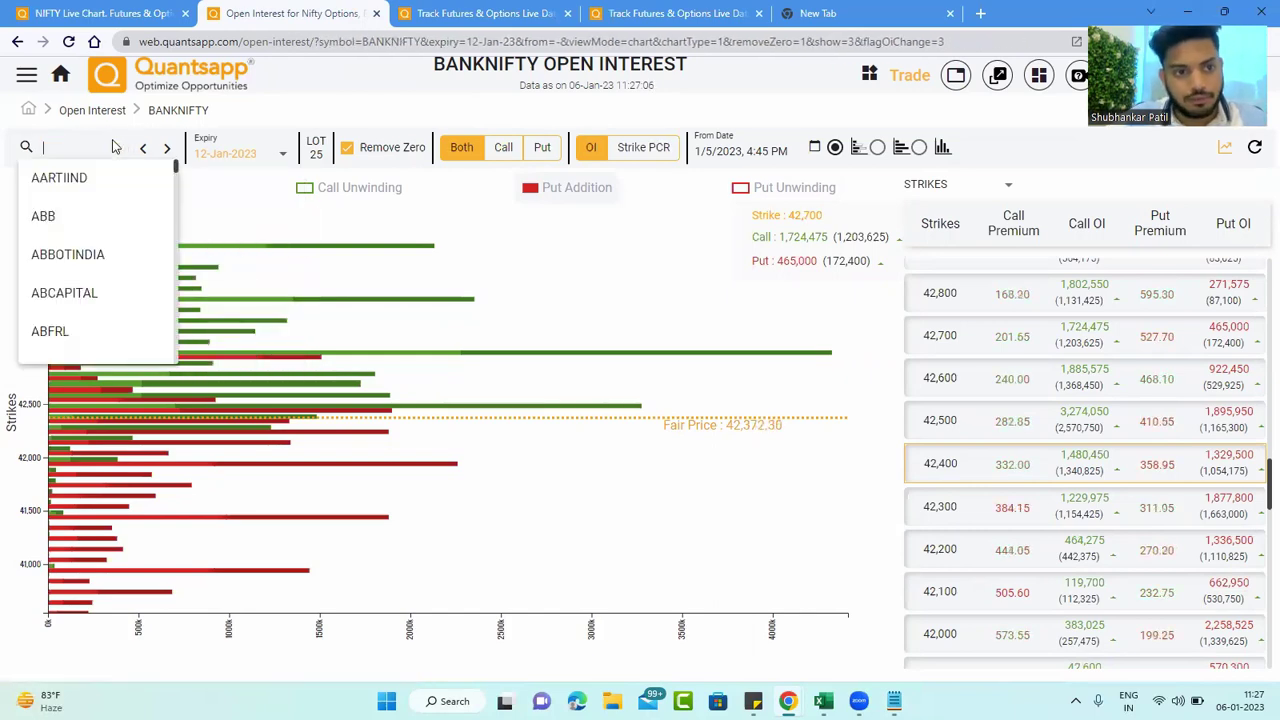
pyautogui.write('NIFTY')
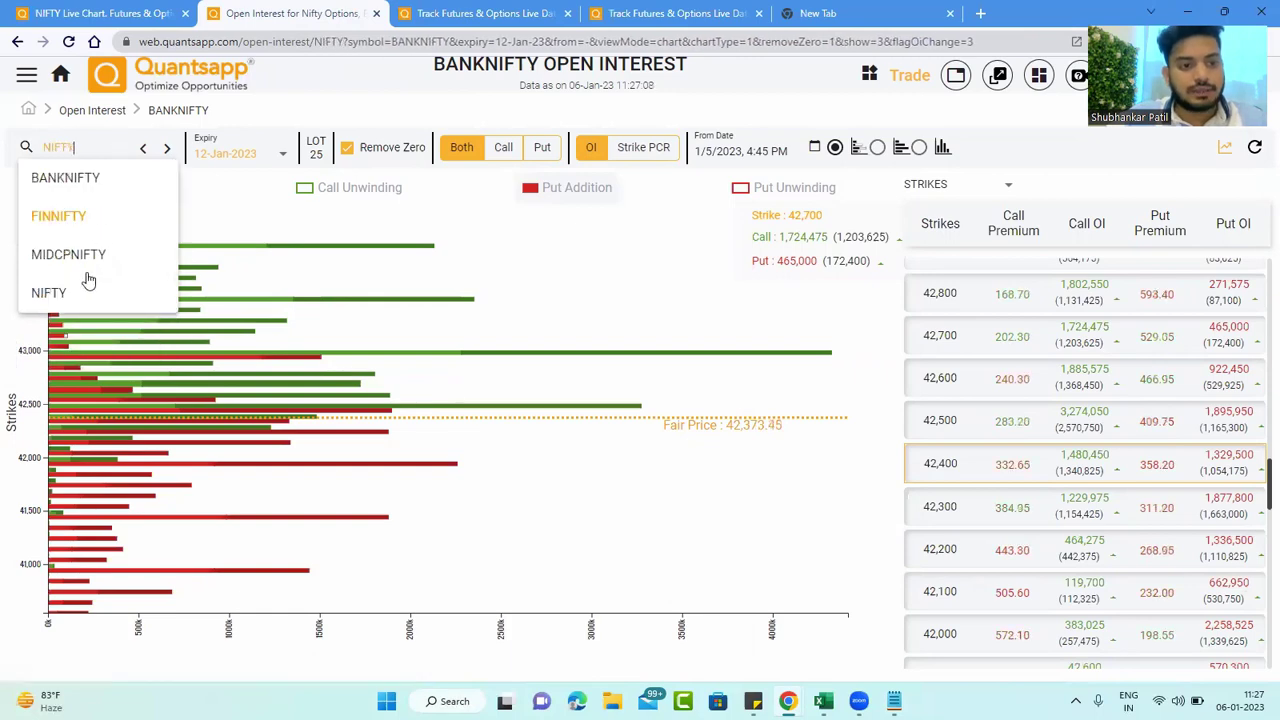
pyautogui.click(86, 290)
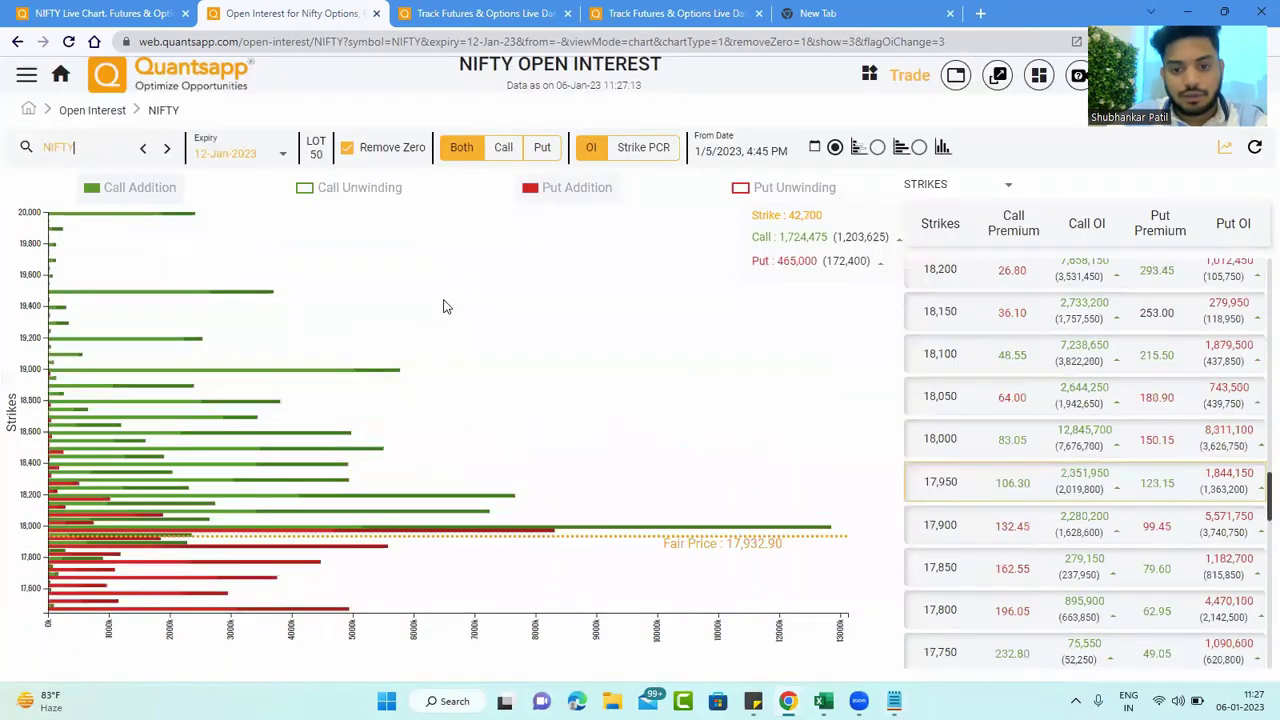
pyautogui.moveTo(474, 343); pyautogui.dragTo(504, 454)
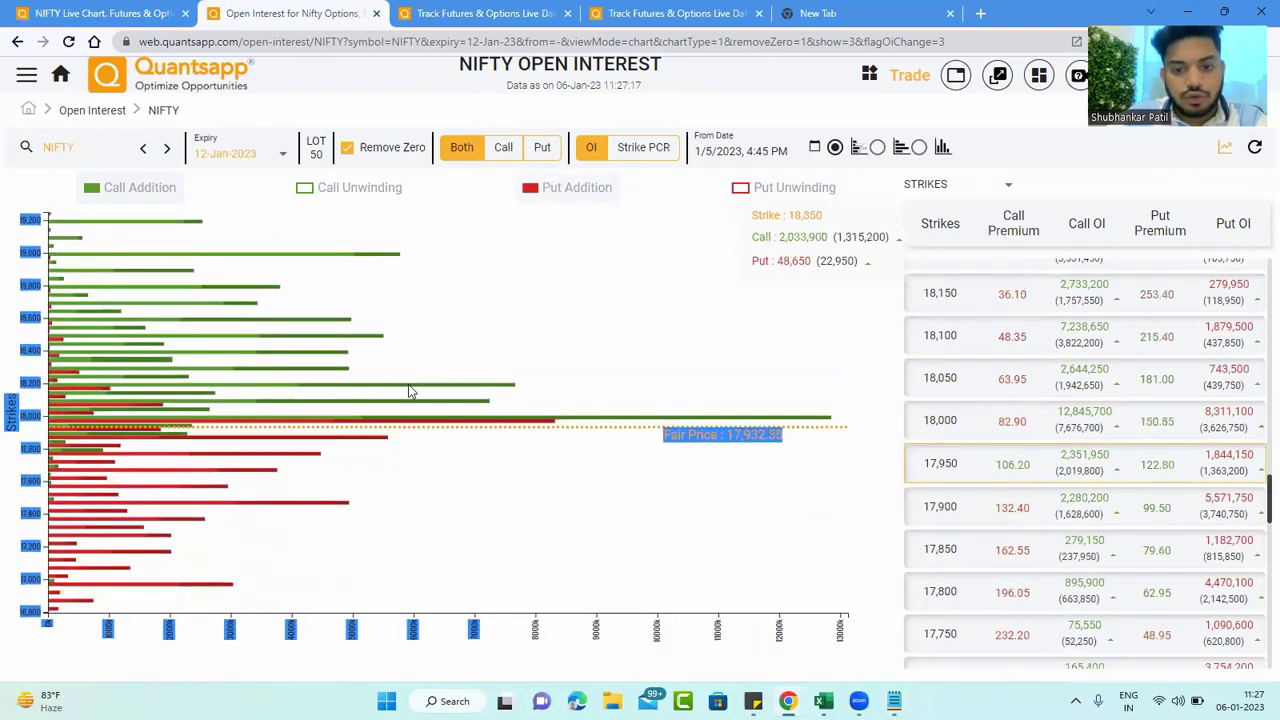
pyautogui.click(800, 424)
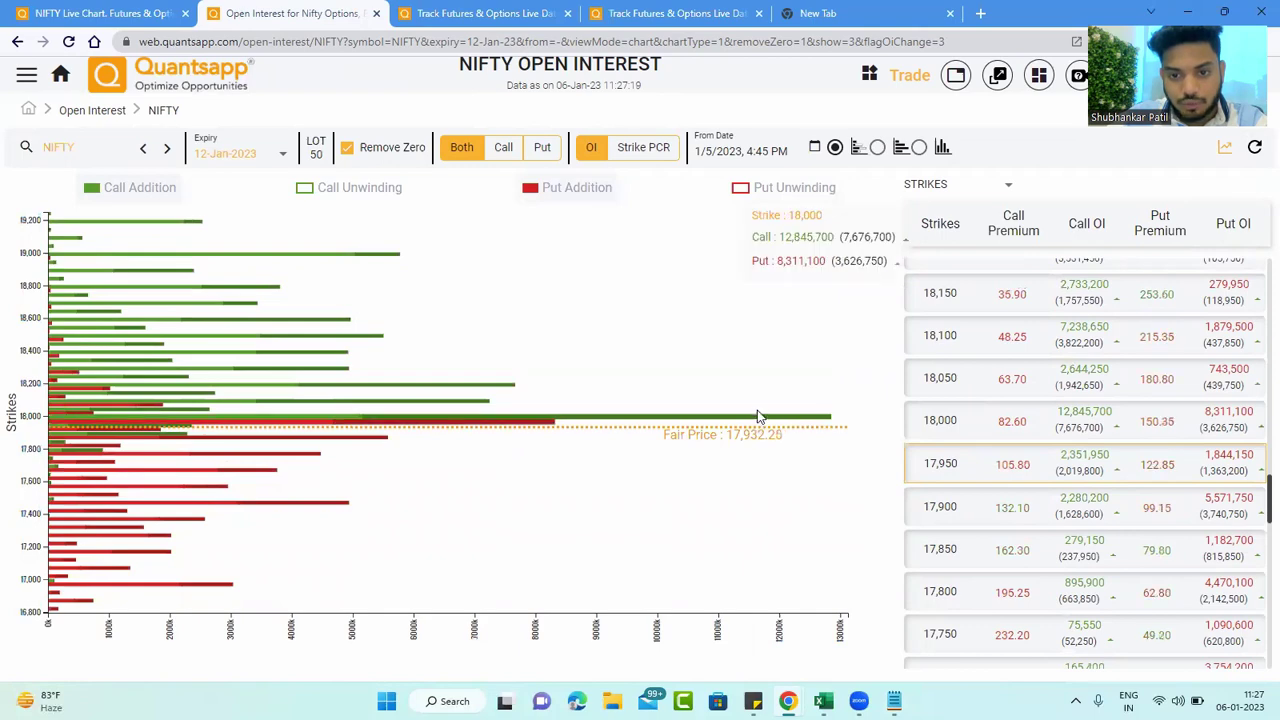
pyautogui.scroll(3, 757, 420)
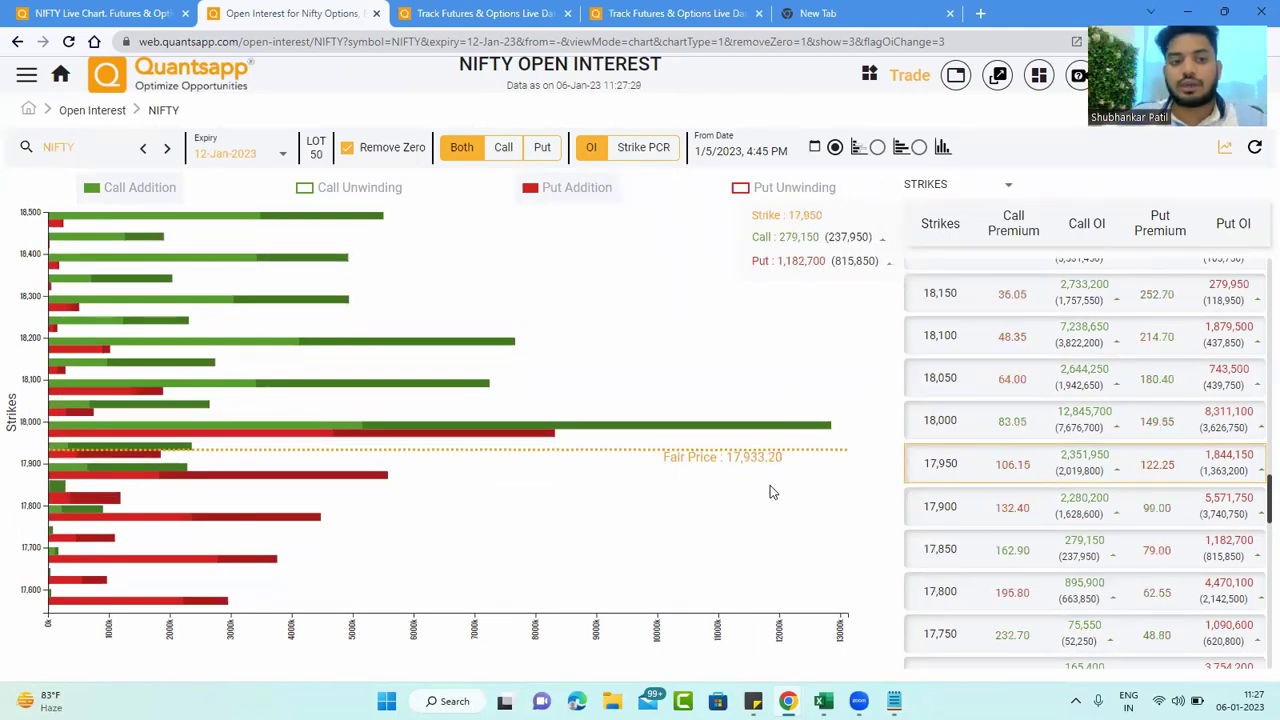
# - Begin an 'OSCILATE' line in the notes, then return to the NIFTY OI chart
pyautogui.hotkey('alt', 'Tab')
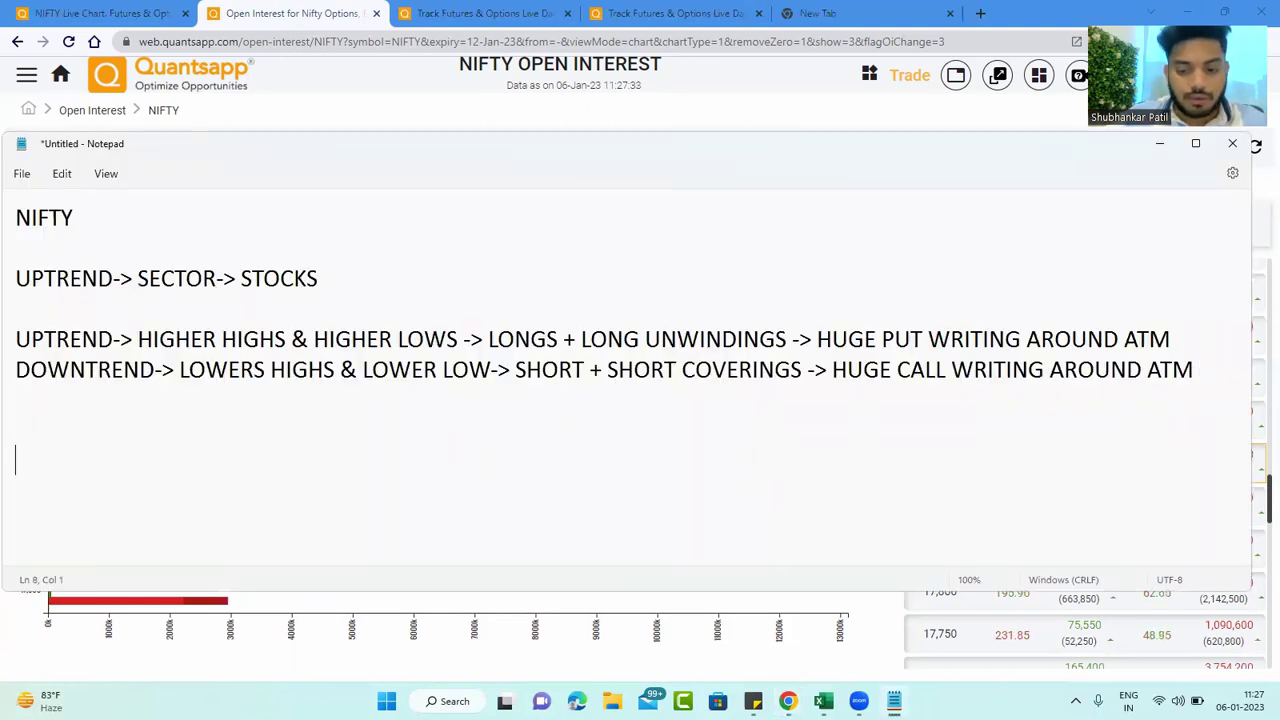
pyautogui.write('OS')
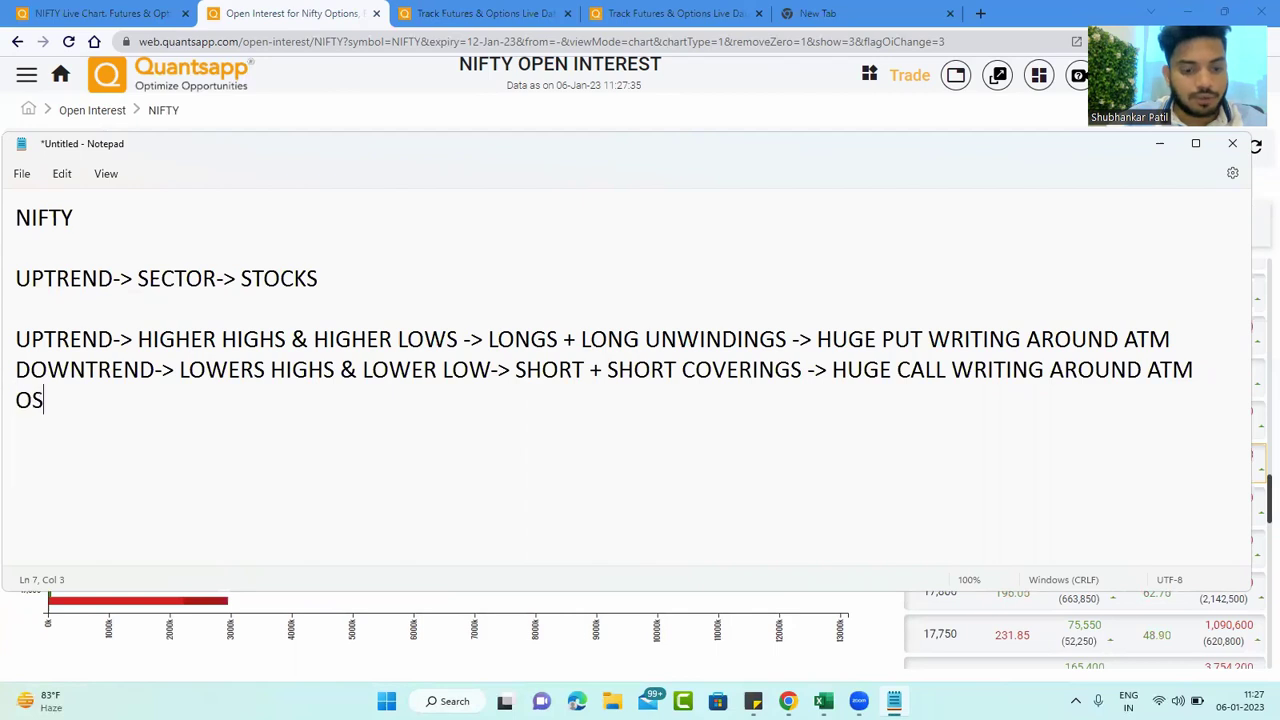
pyautogui.write('CILATE->')
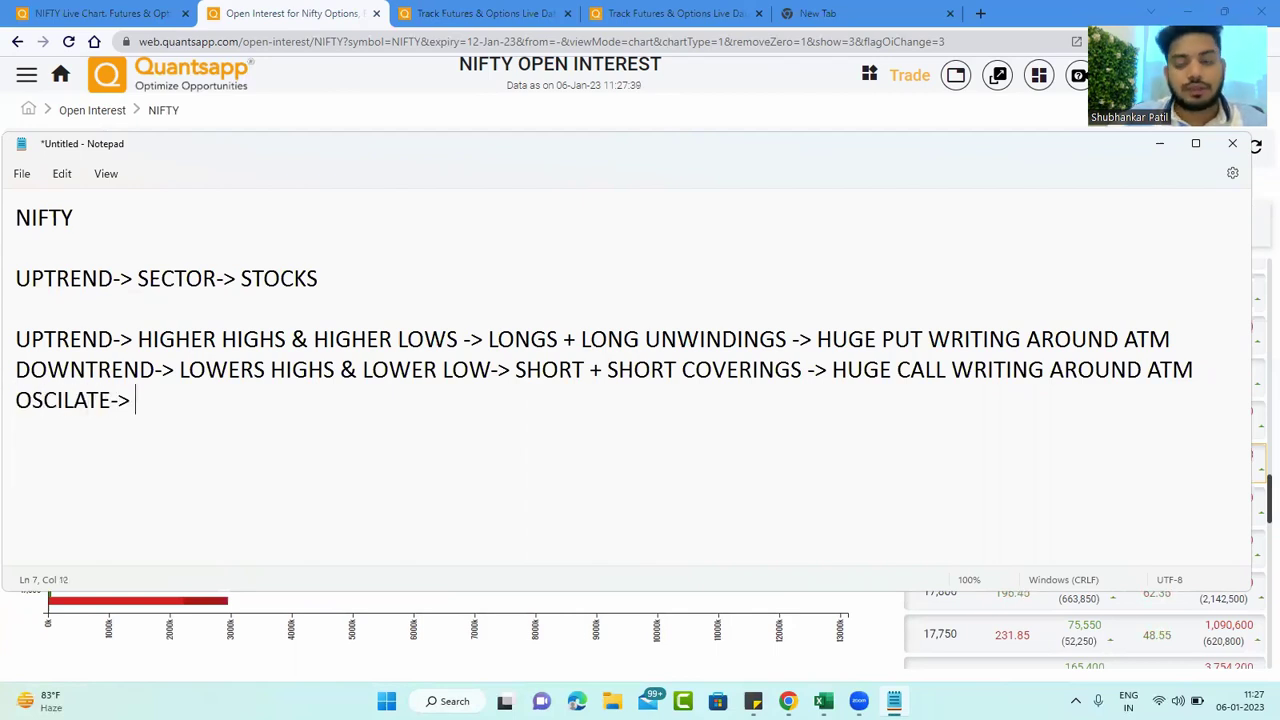
pyautogui.hotkey('alt', 'Tab')
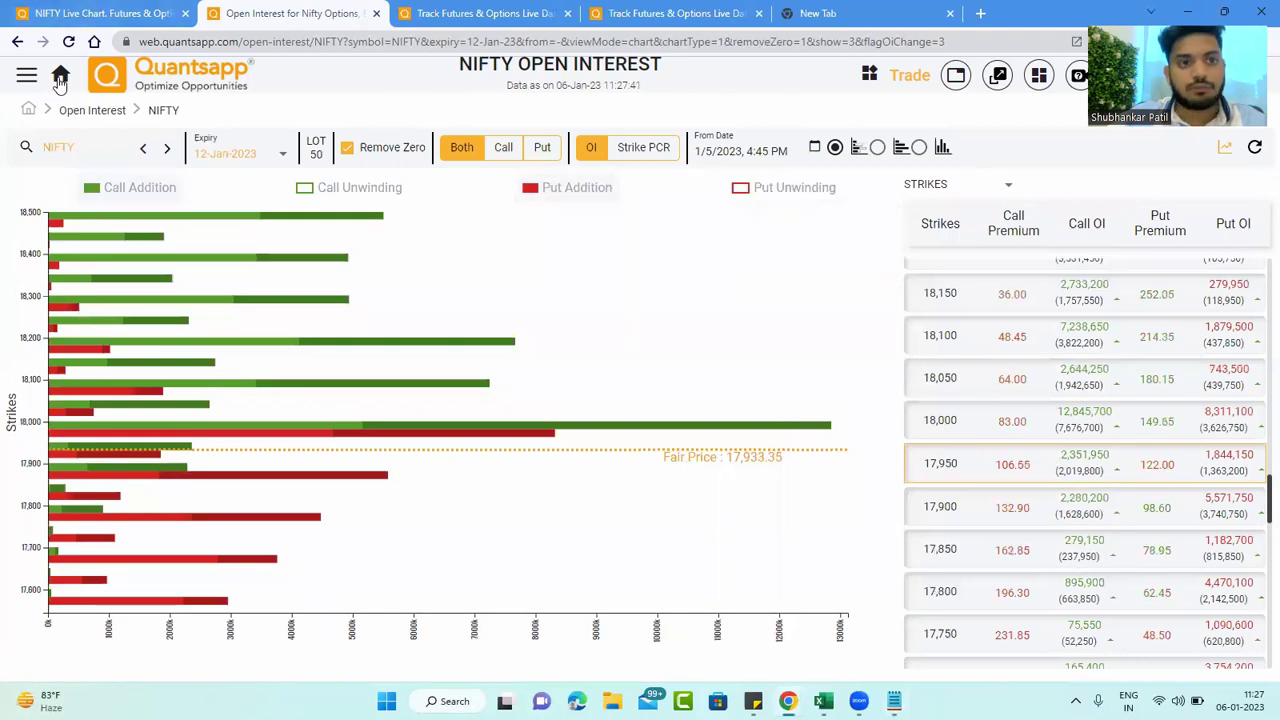
# - Open the NIFTY IV Chart from the Quantsapp home page
pyautogui.click(61, 77)
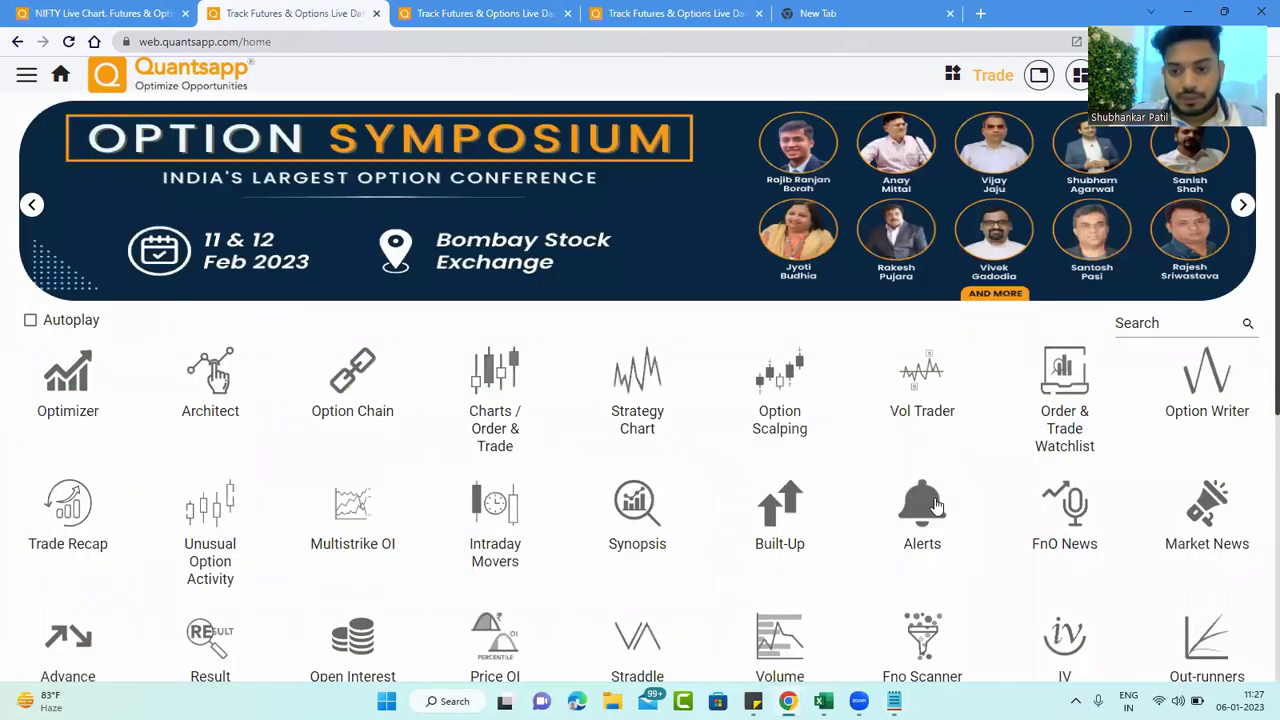
pyautogui.click(1034, 636)
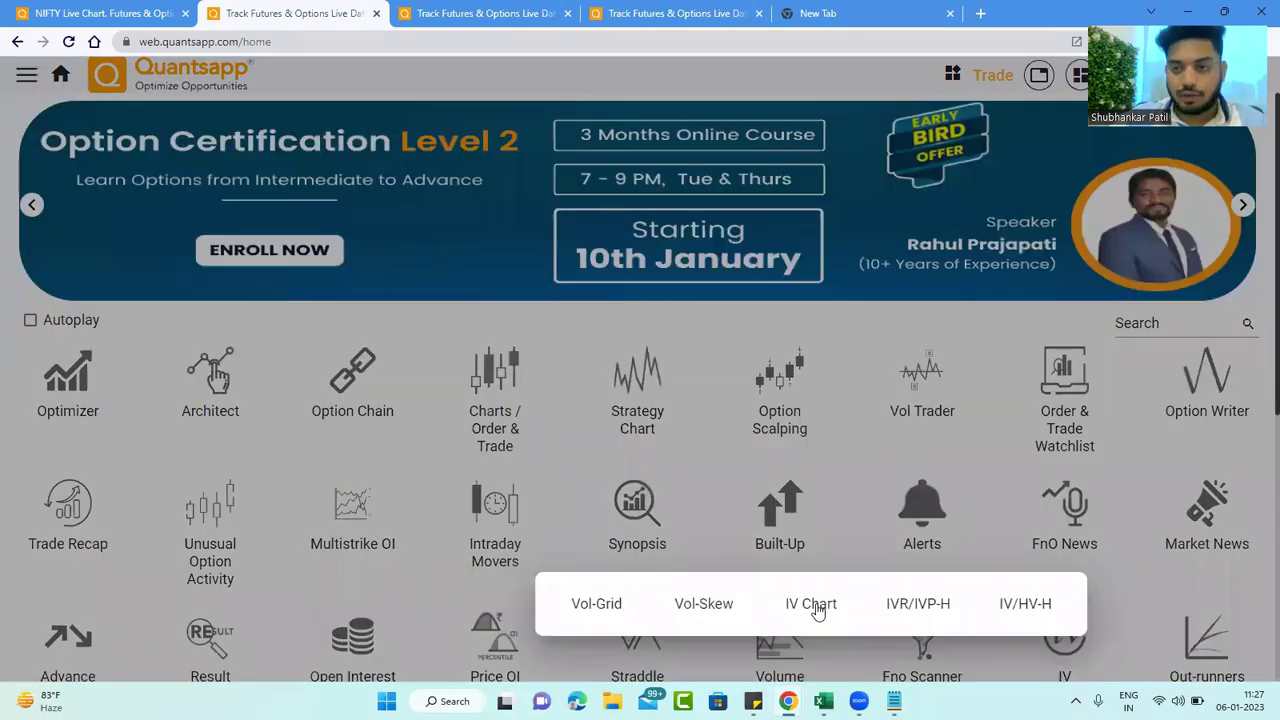
pyautogui.click(814, 605)
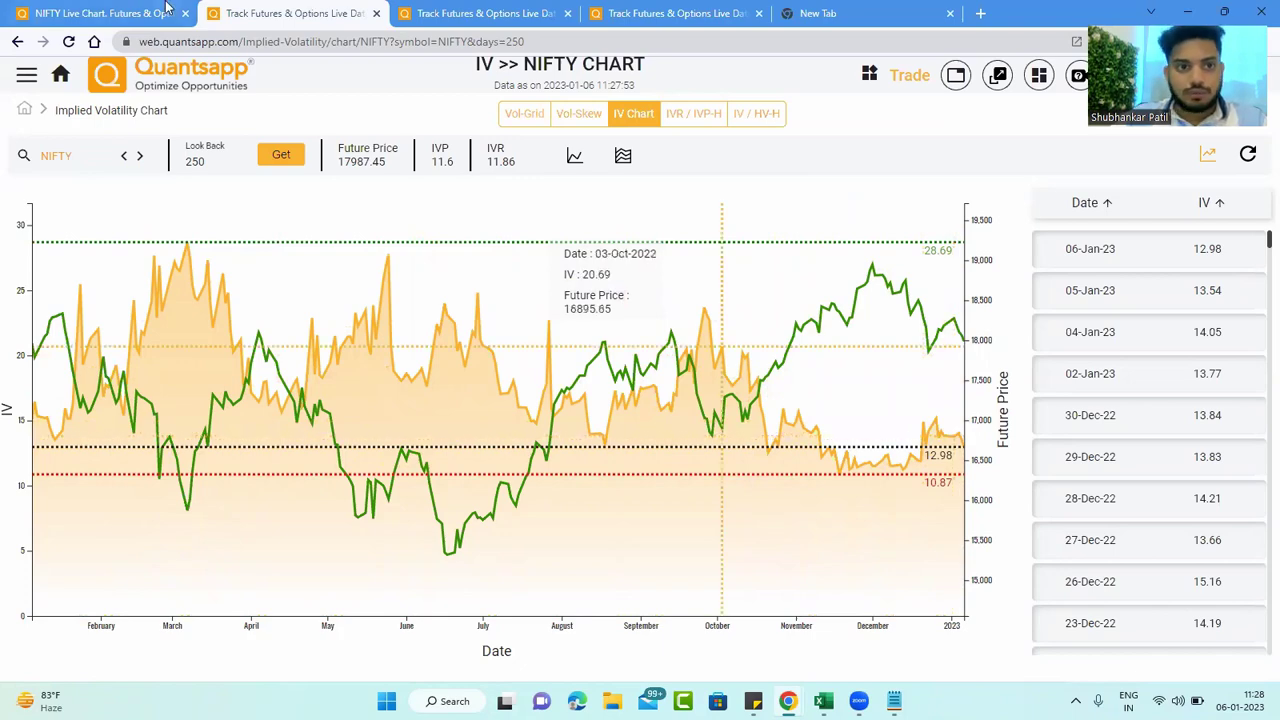
# - Move to the home-page tab and open the Built-Up tool choices
pyautogui.click(95, 13)
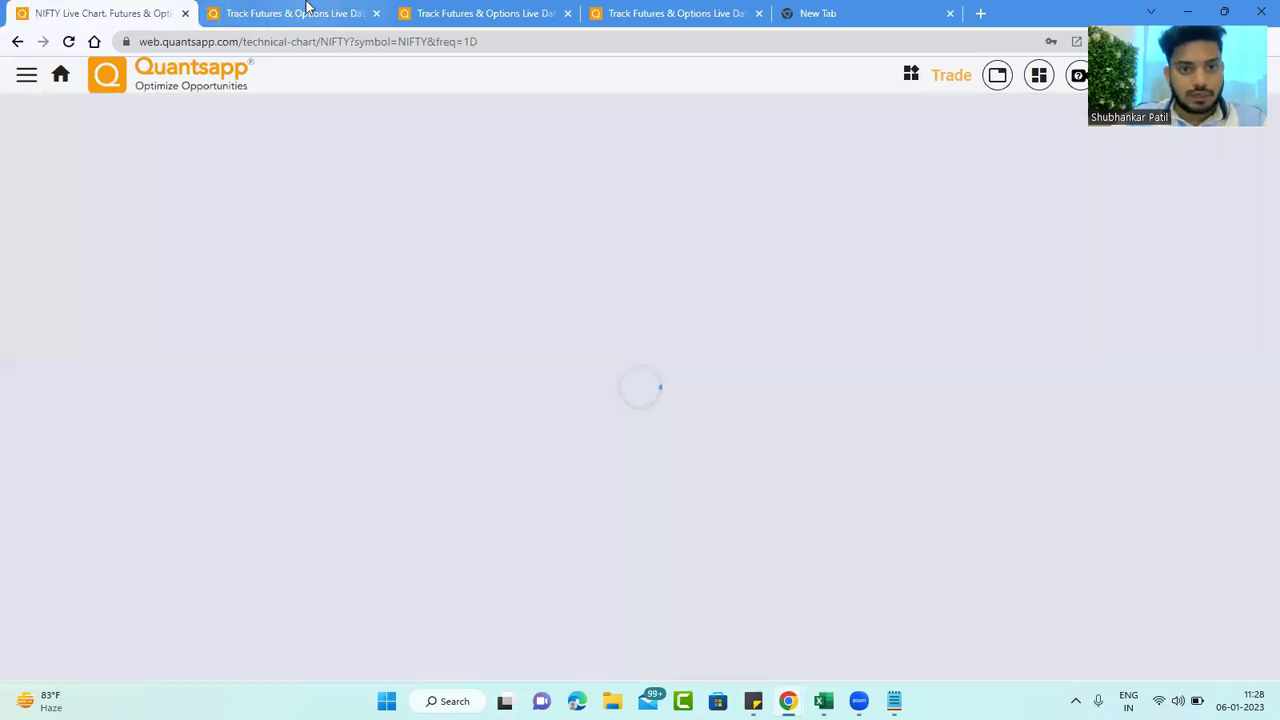
pyautogui.click(306, 13)
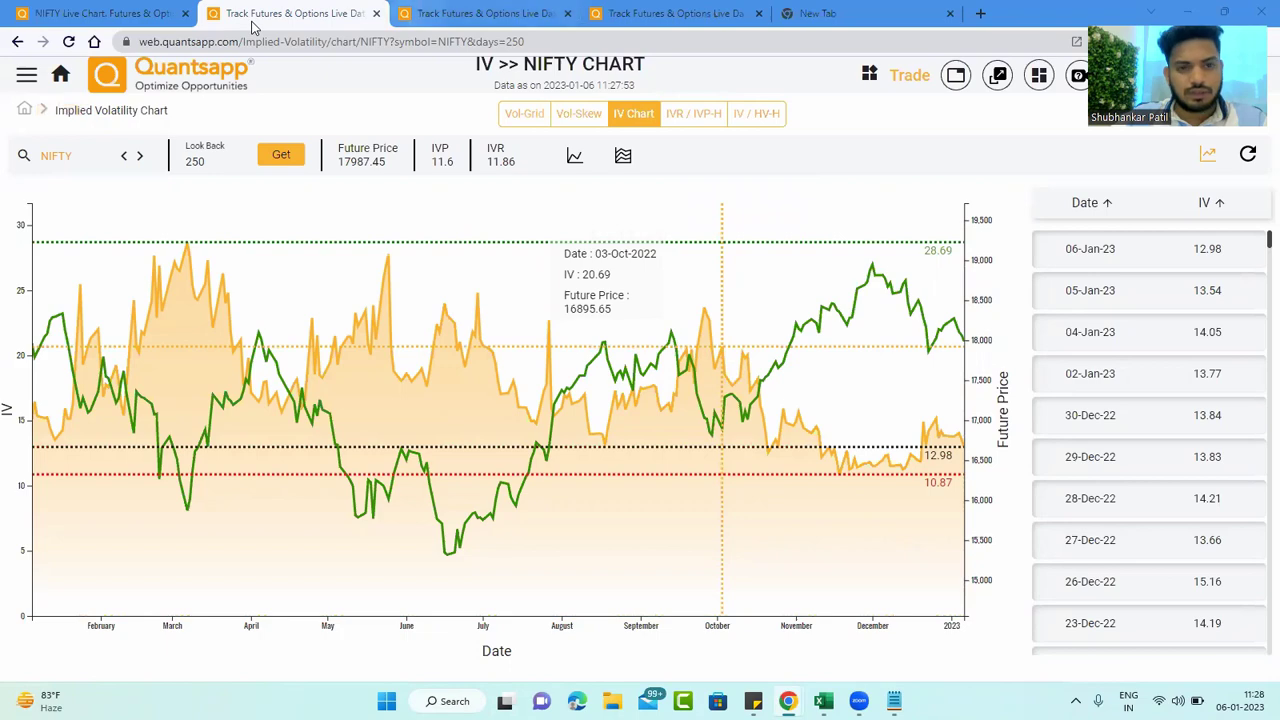
pyautogui.click(430, 13)
pyautogui.click(805, 542)
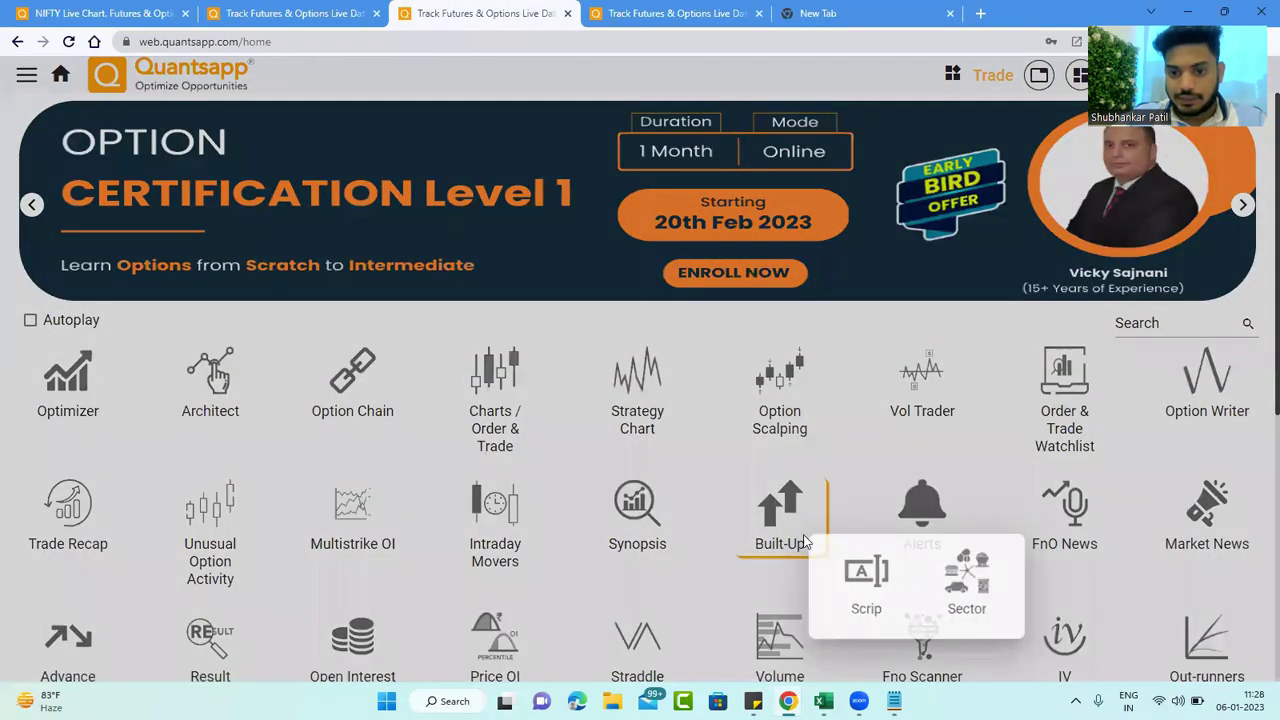
# - Open the NIFTY Future OI-H build-up chart showing ABS OI bars
pyautogui.click(841, 611)
pyautogui.click(880, 530)
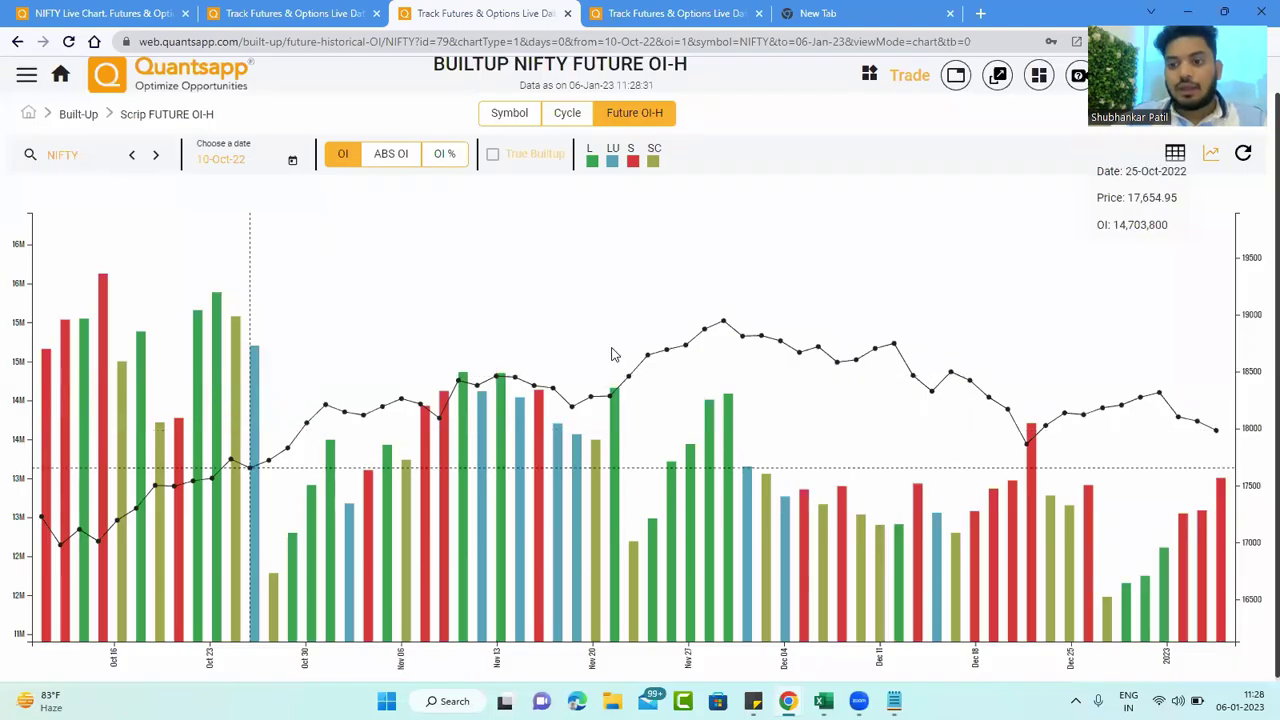
pyautogui.click(394, 155)
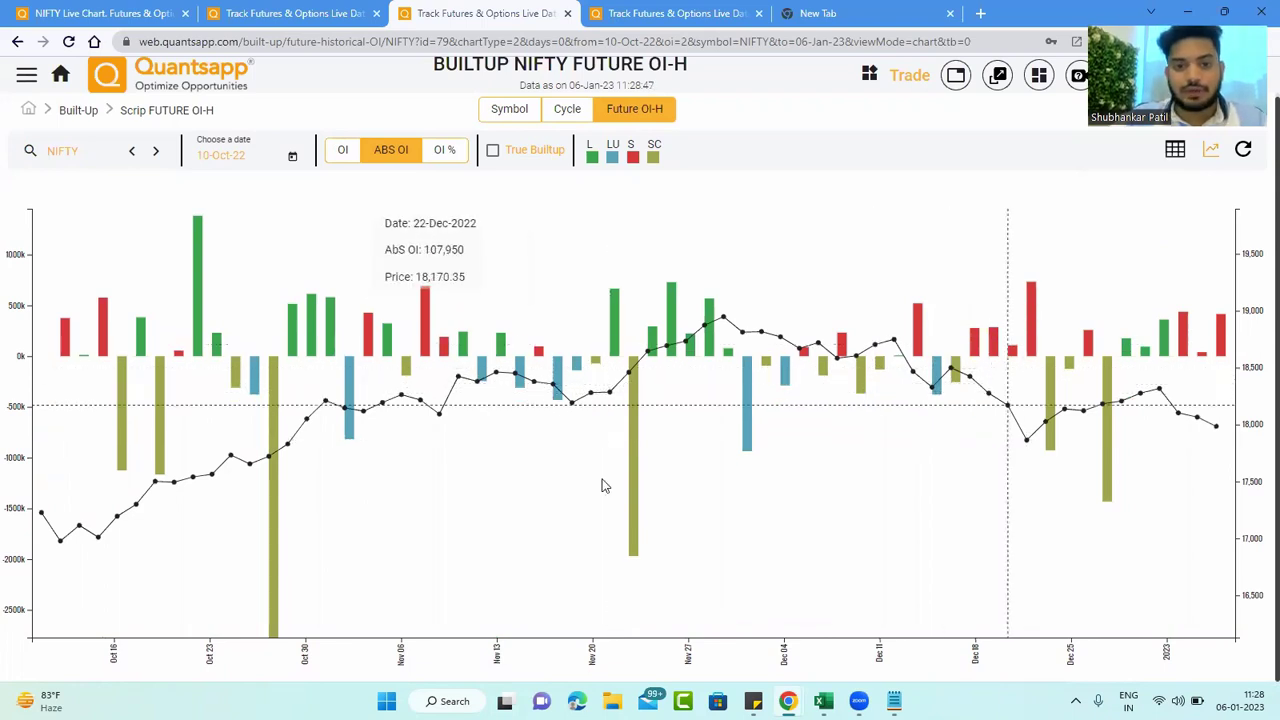
# - Set the chart's start date to 03-Feb-21 and zoom into the June–August 2021 bars
pyautogui.click(296, 158)
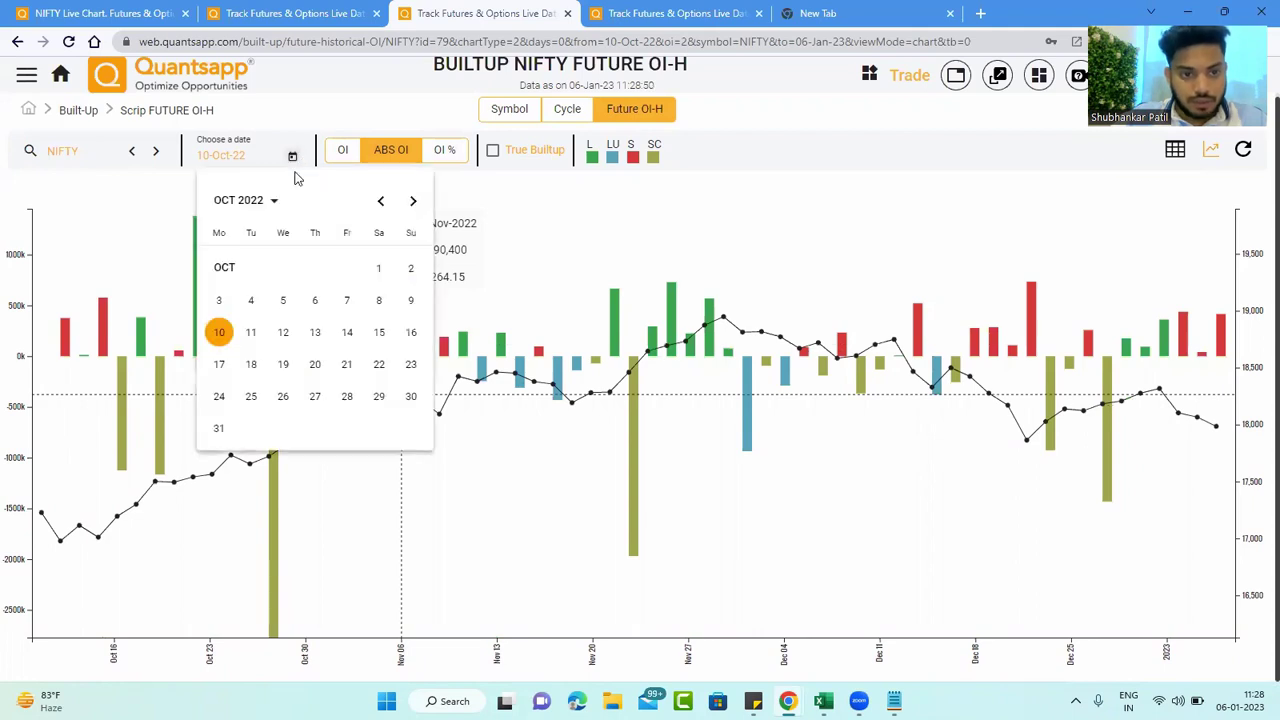
pyautogui.click(243, 202)
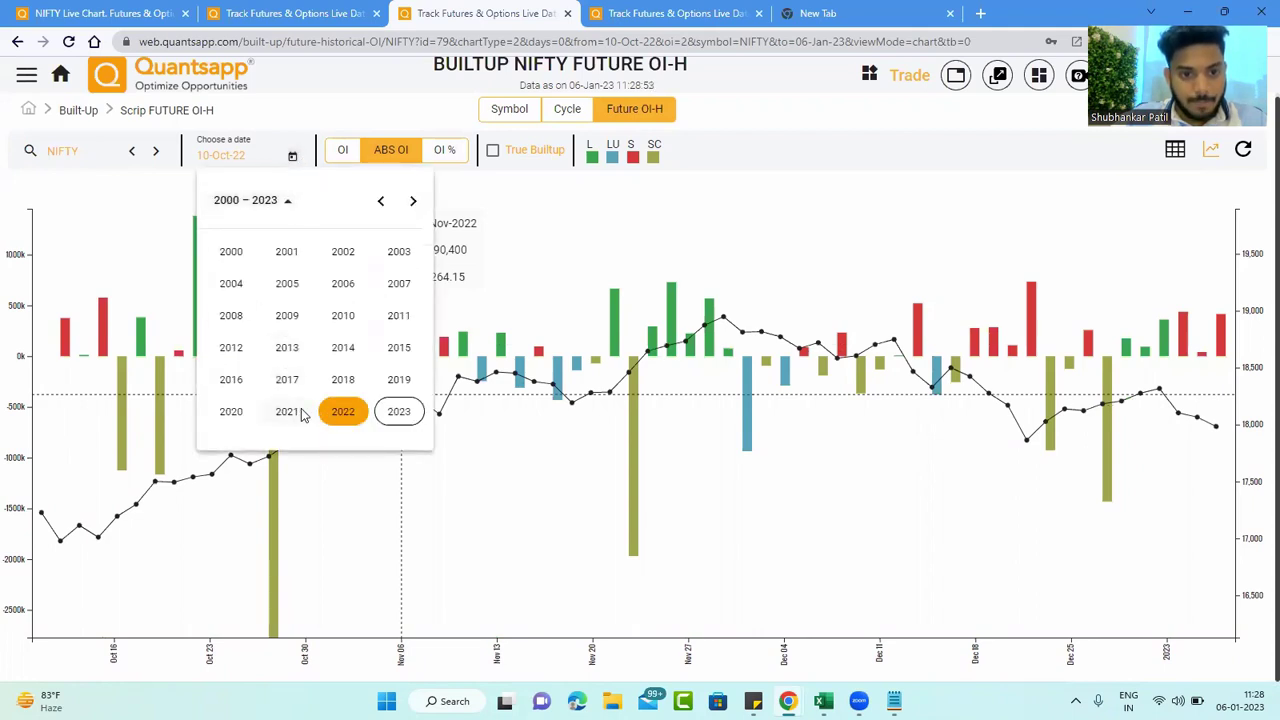
pyautogui.click(289, 412)
pyautogui.click(293, 300)
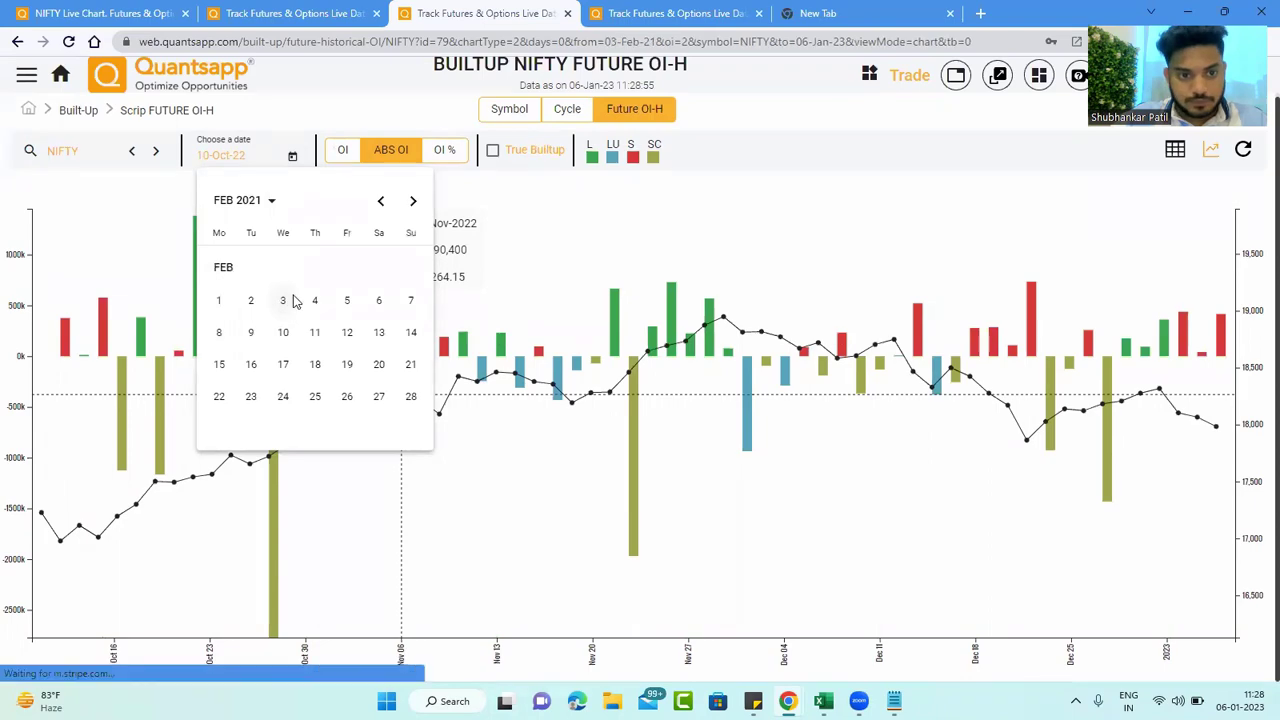
pyautogui.click(292, 300)
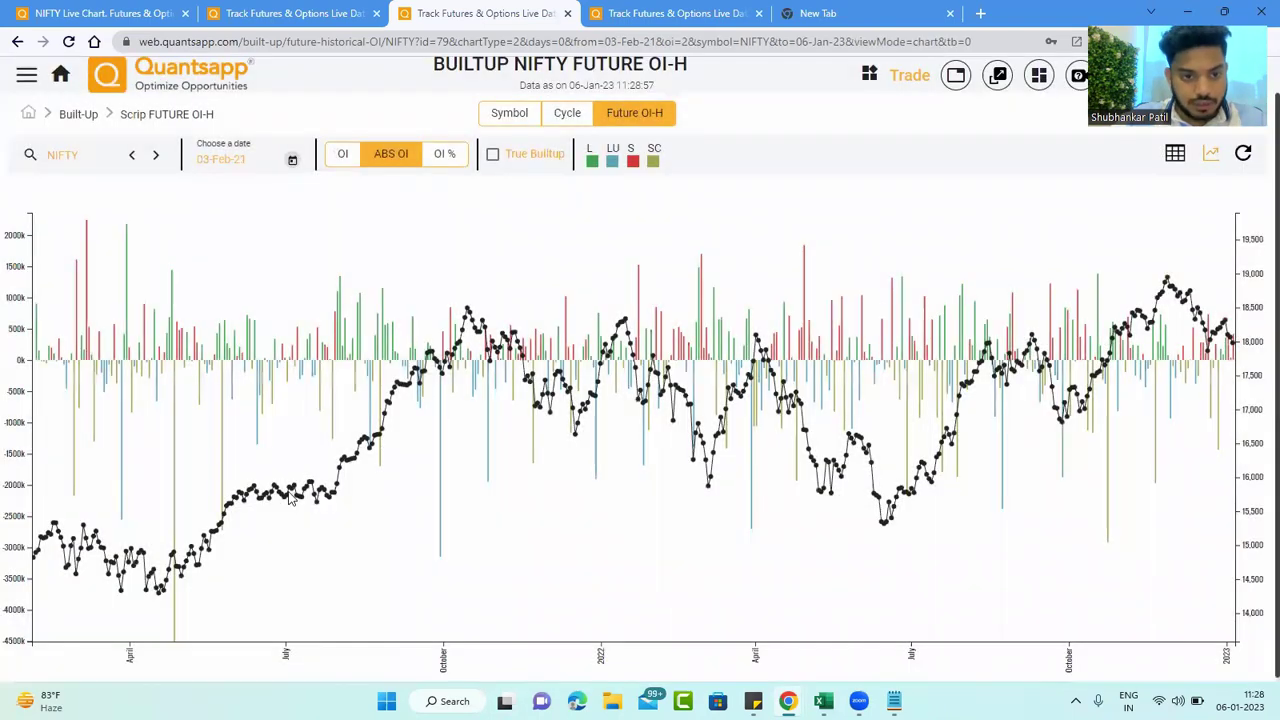
pyautogui.scroll(4, 290, 498)
pyautogui.scroll(5, 290, 498)
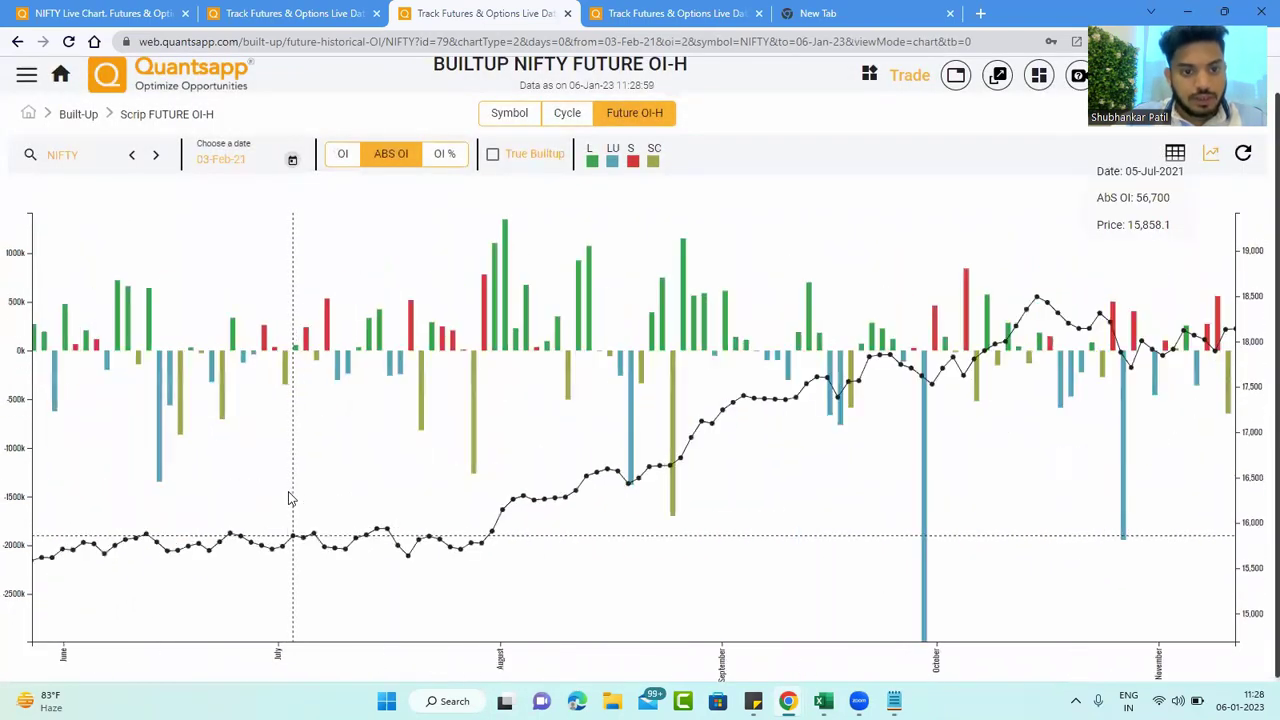
pyautogui.scroll(1, 251, 477)
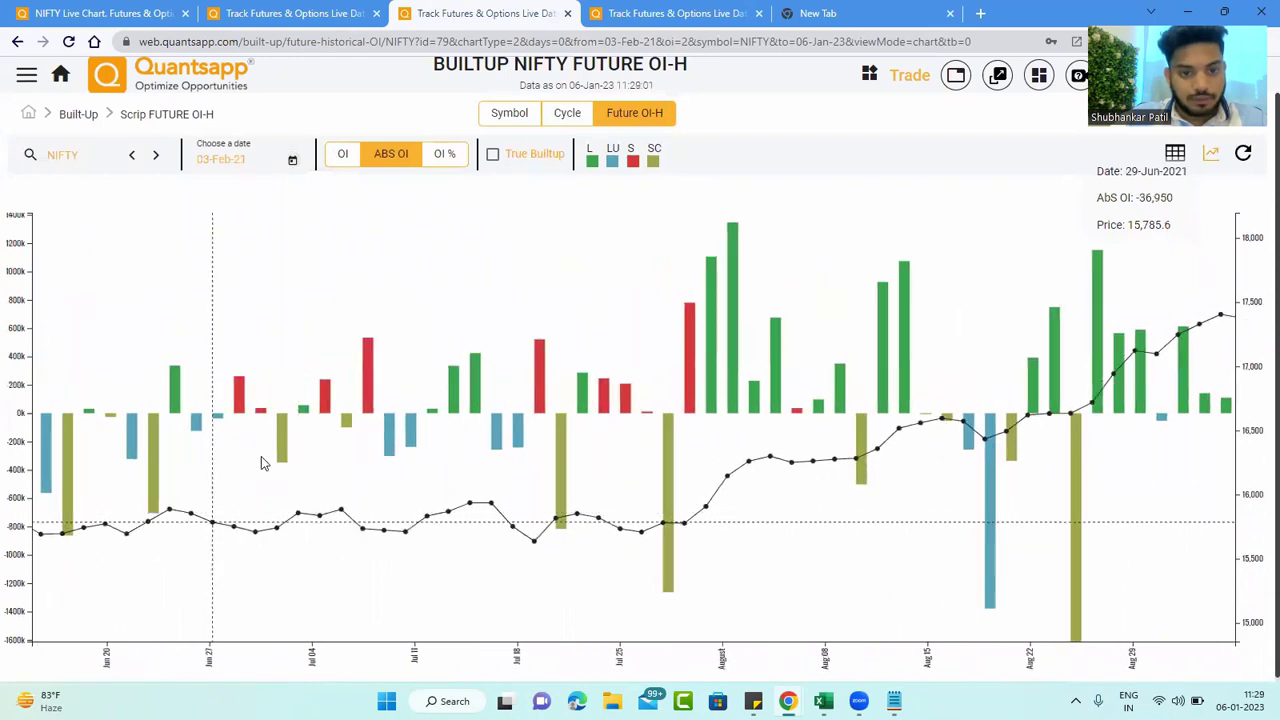
pyautogui.scroll(1, 300, 463)
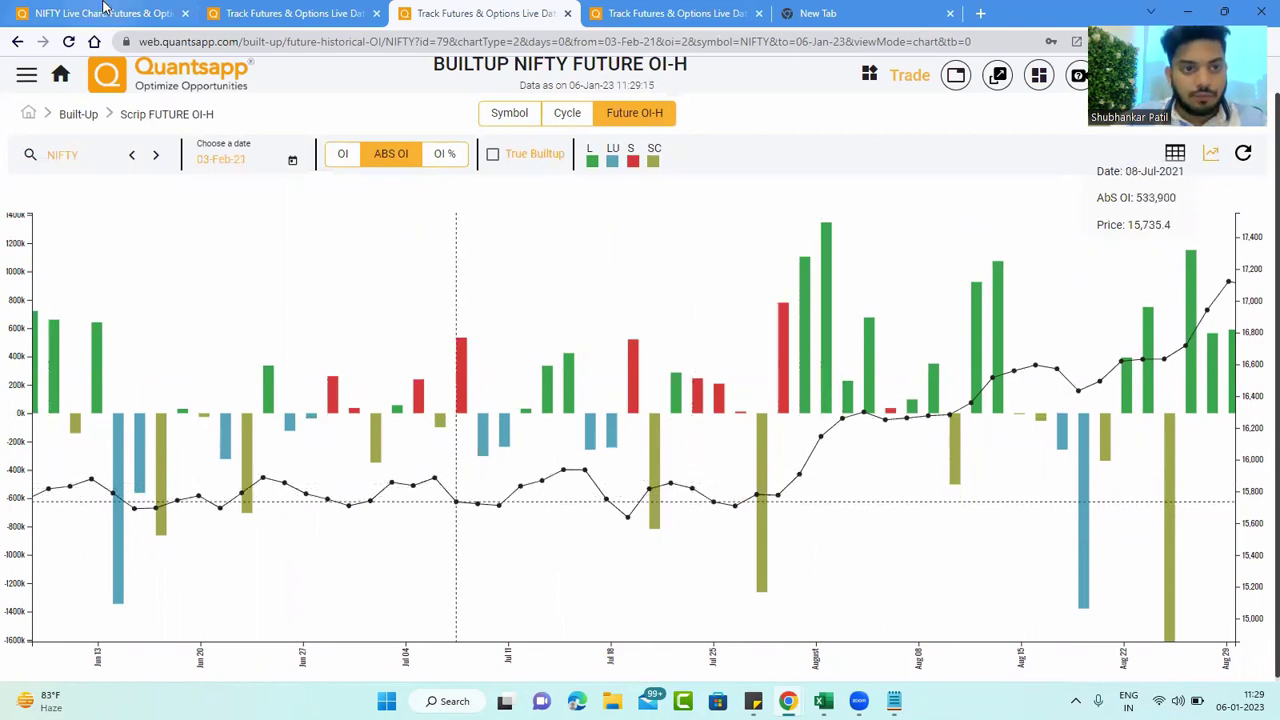
pyautogui.click(104, 12)
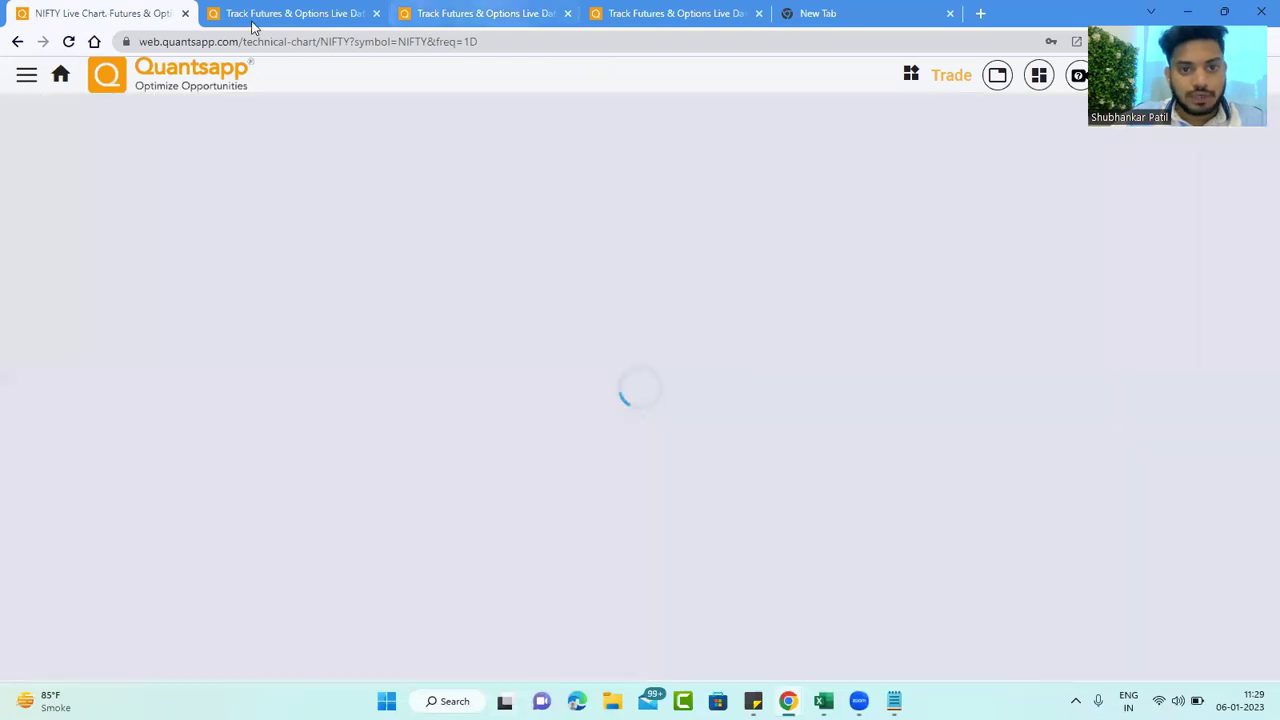
pyautogui.click(488, 12)
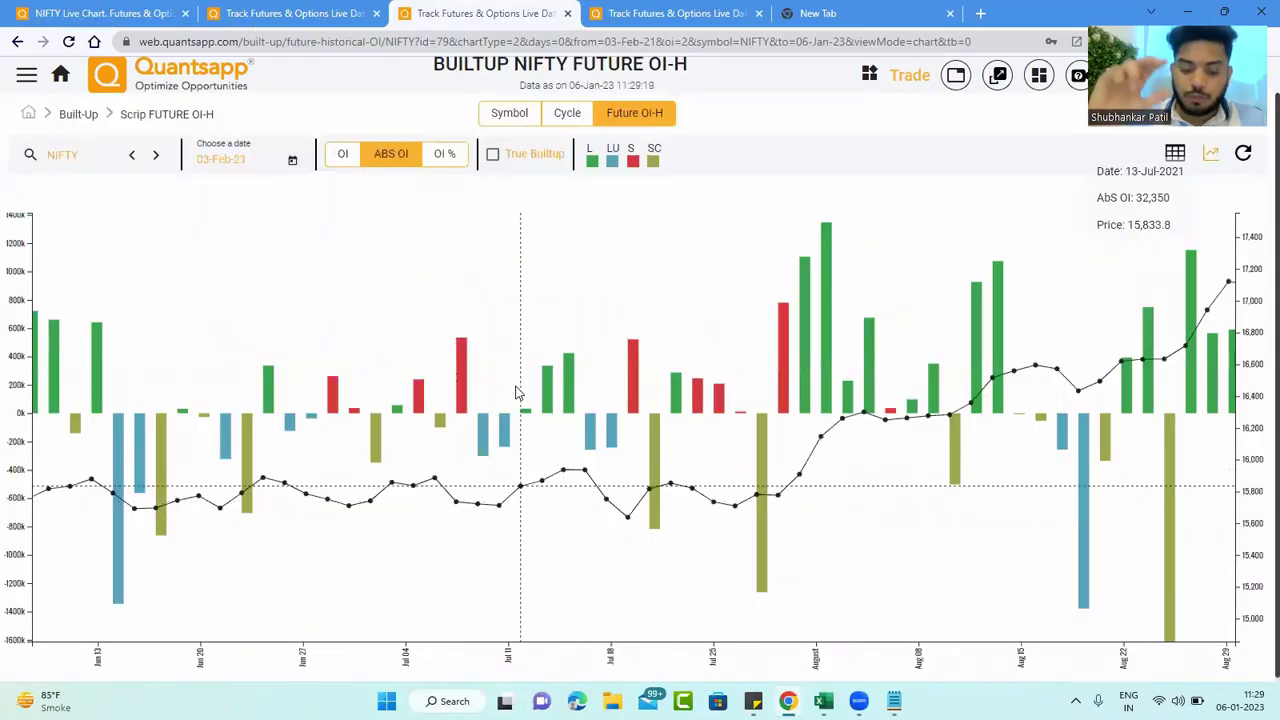
pyautogui.hotkey('alt', 'Tab')
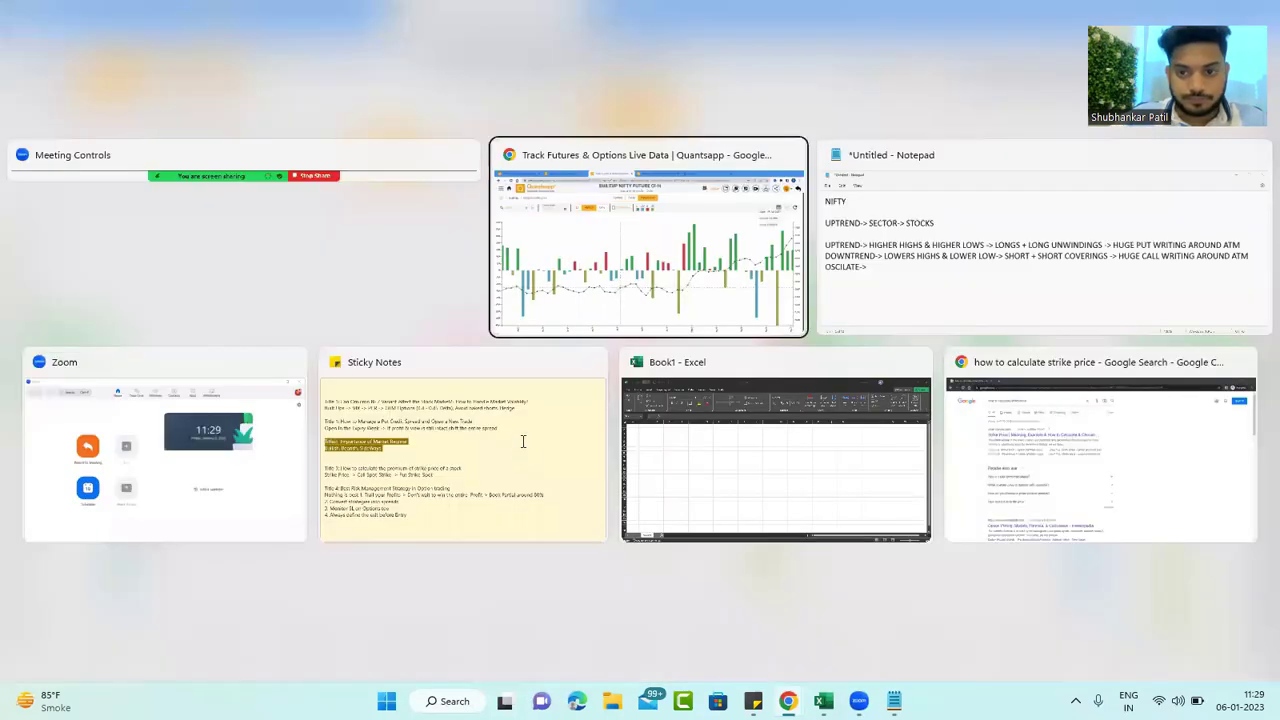
# - Complete the OSCILATE line with 'SMALL BARS IN ABS OI +', fixing the ASB typo
pyautogui.write('MALL ')
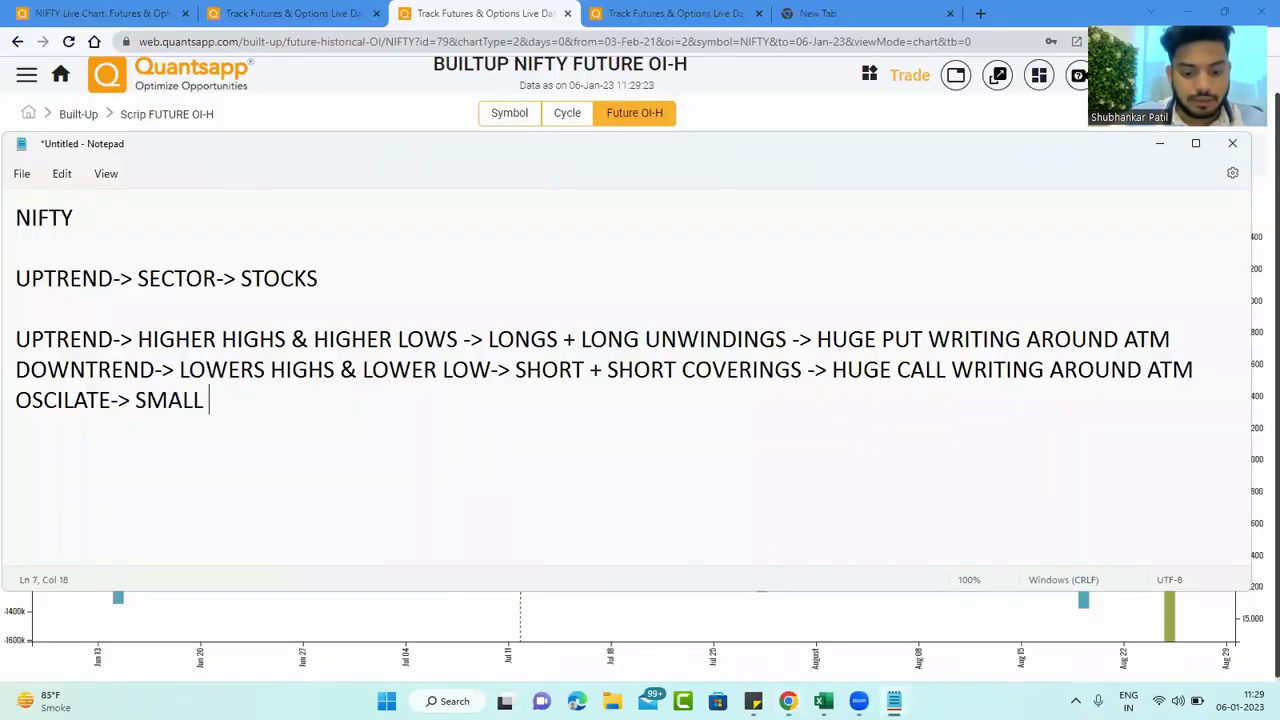
pyautogui.write('BARS IN ASB')
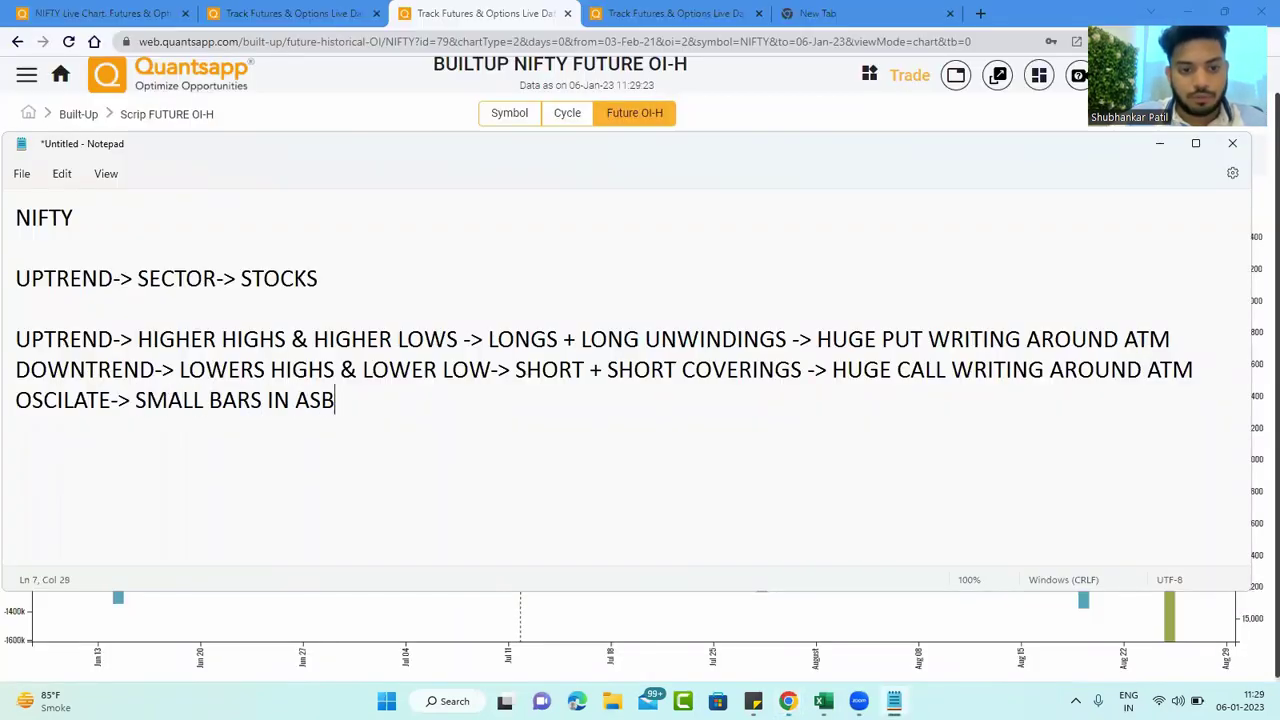
pyautogui.press('BackSpace')
pyautogui.press('BackSpace')
pyautogui.write('BS OI +')
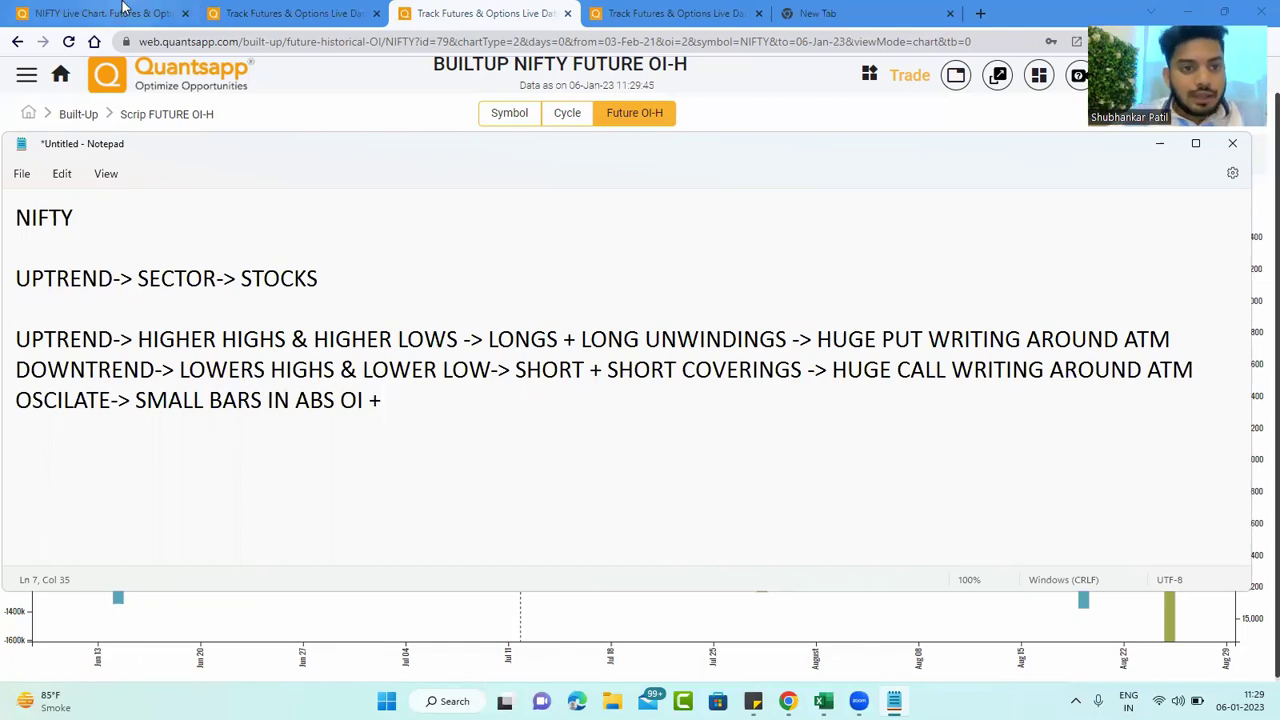
pyautogui.click(240, 12)
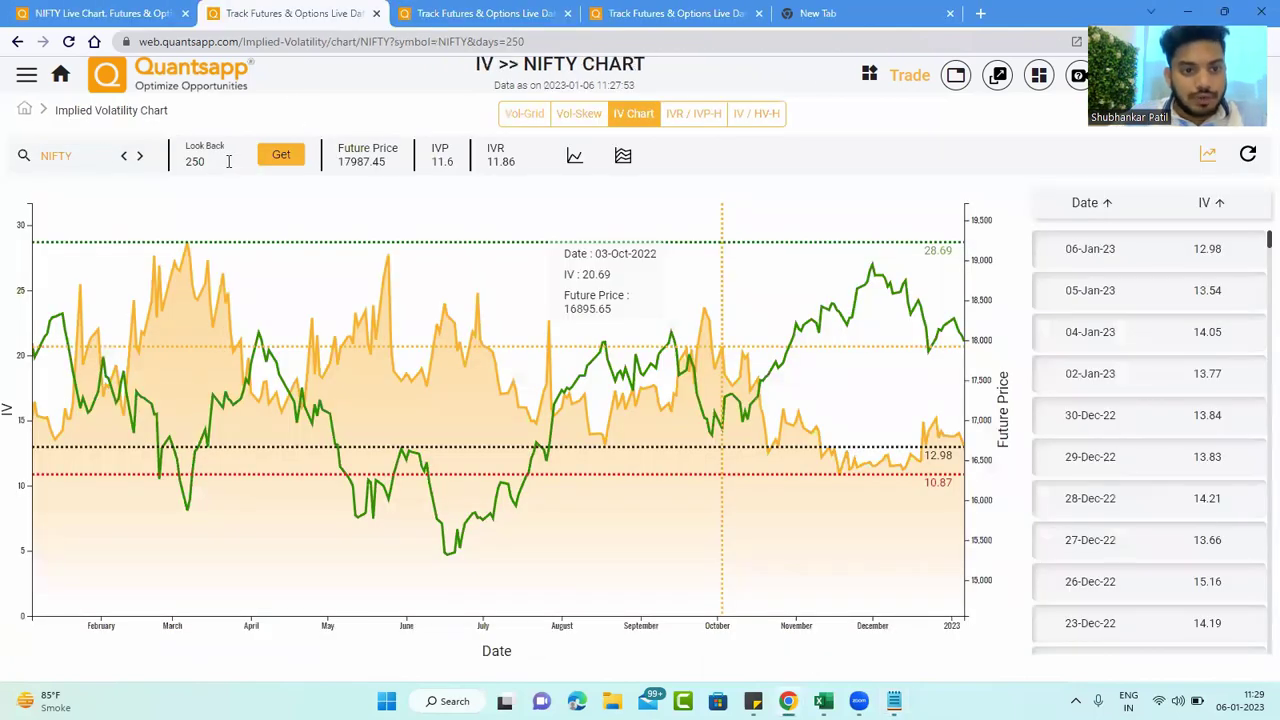
# - Change the NIFTY IV chart's look-back from 250 to 500 days
pyautogui.doubleClick(190, 163)
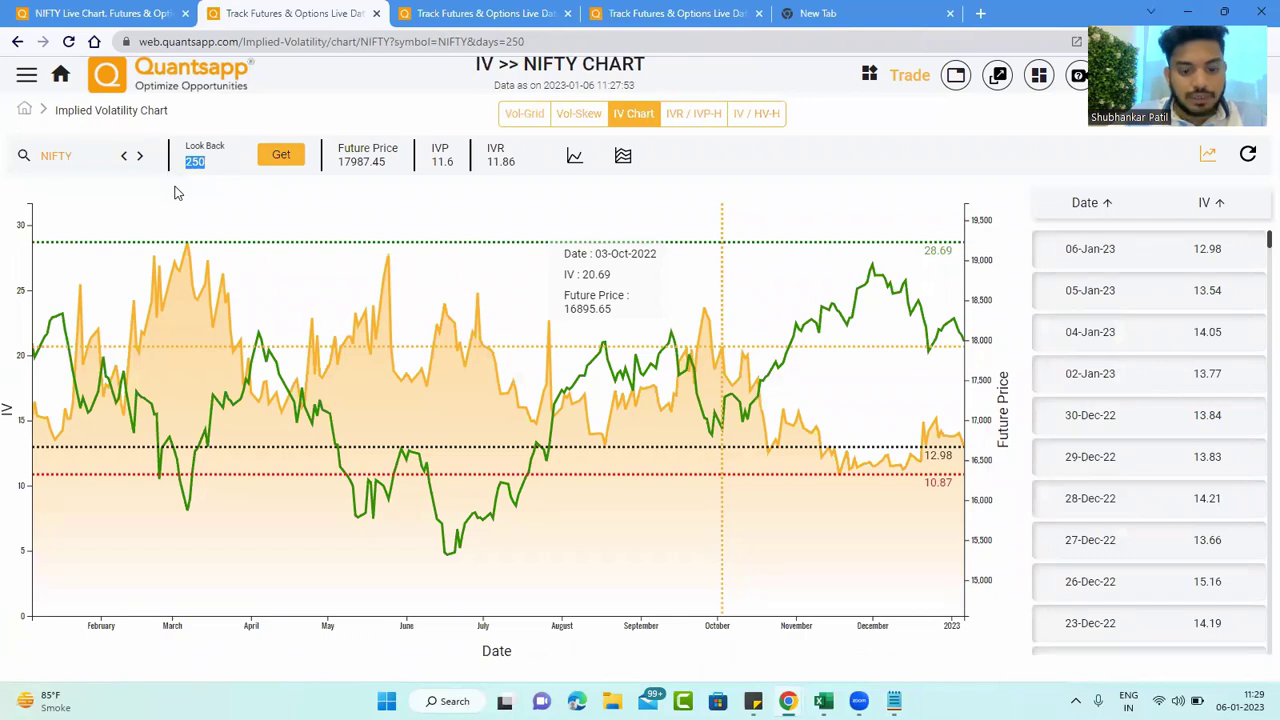
pyautogui.write('50')
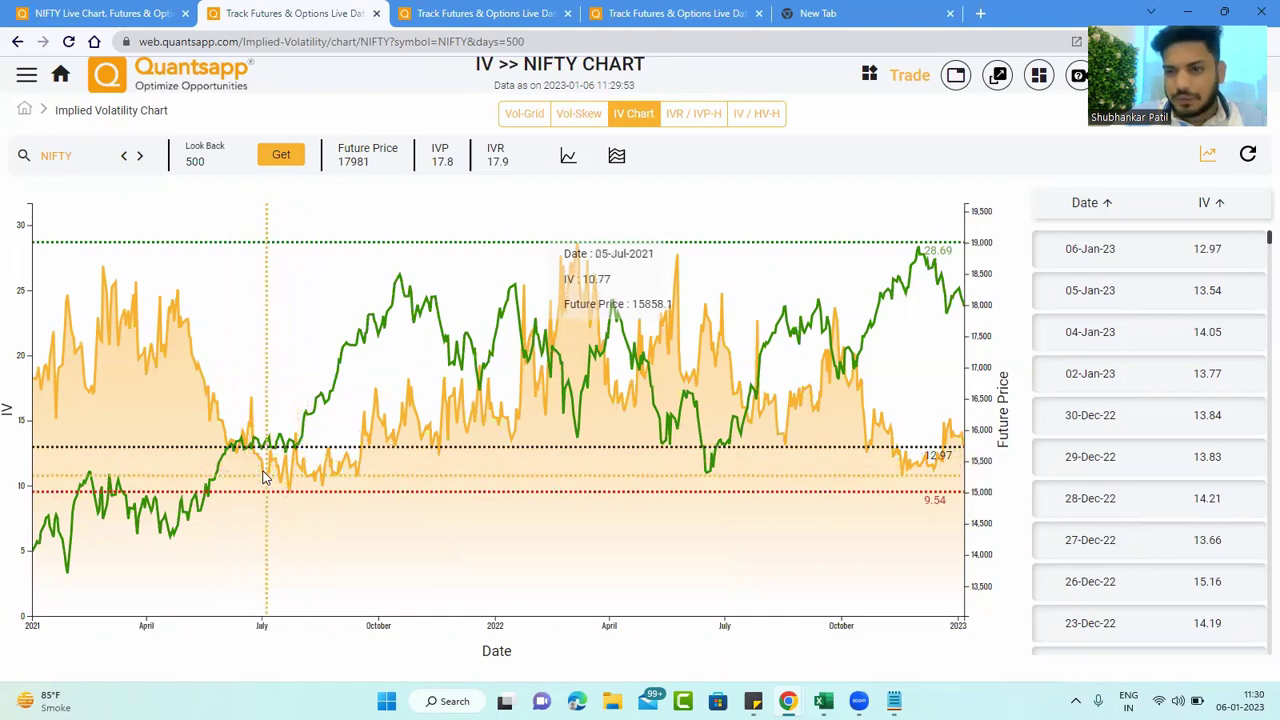
# - Add 'LOW EXPECTED MOVE' to the OSCILATE line and highlight that phrase
pyautogui.hotkey('alt', 'Tab')
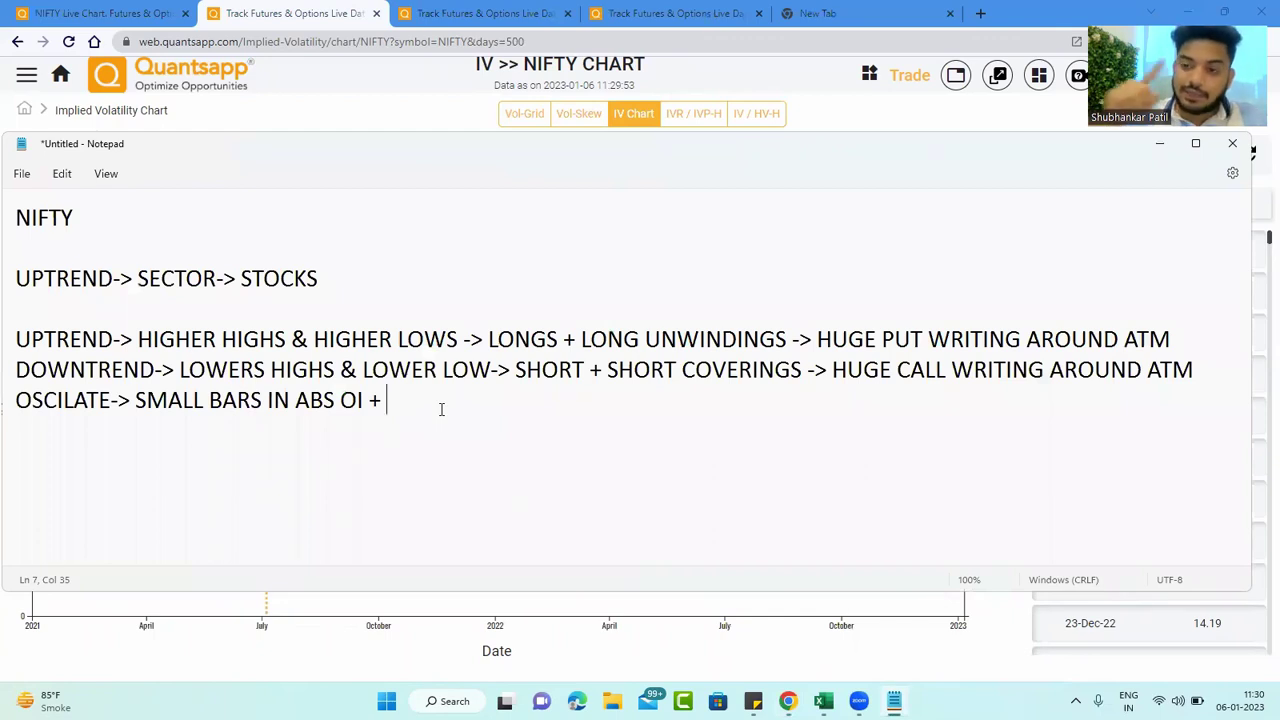
pyautogui.write('LOW ')
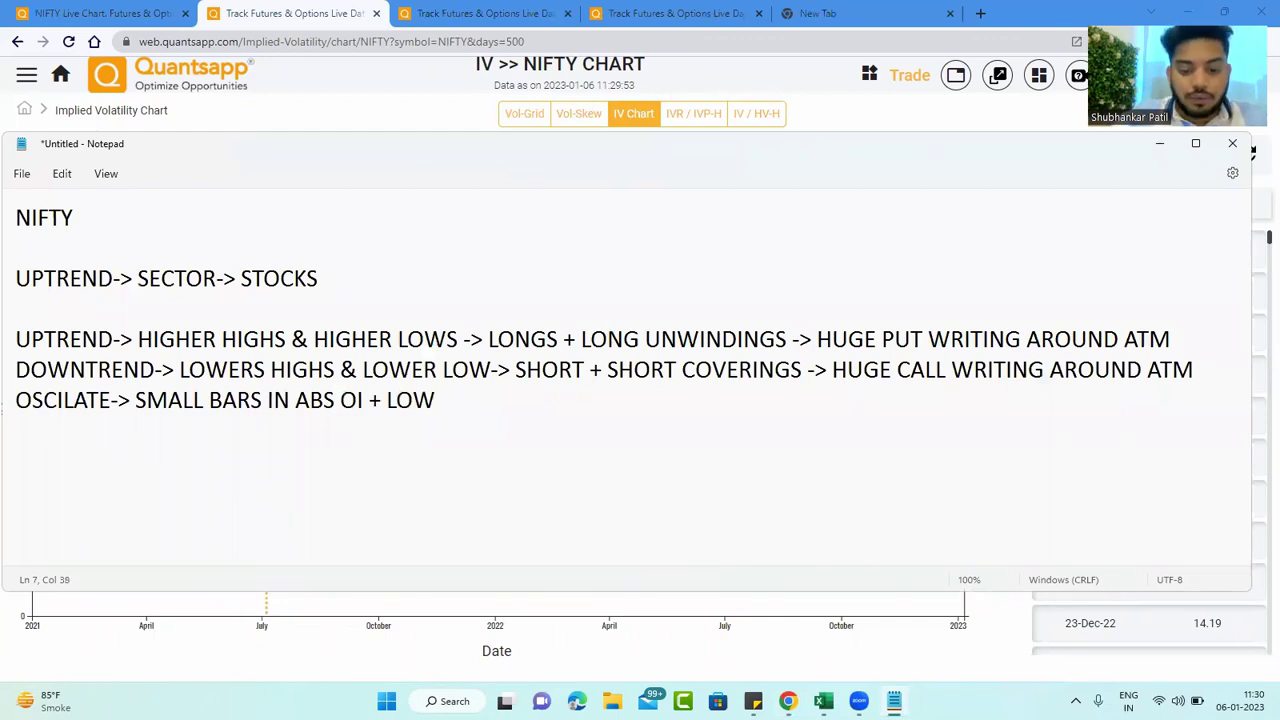
pyautogui.write('EXPECTED ')
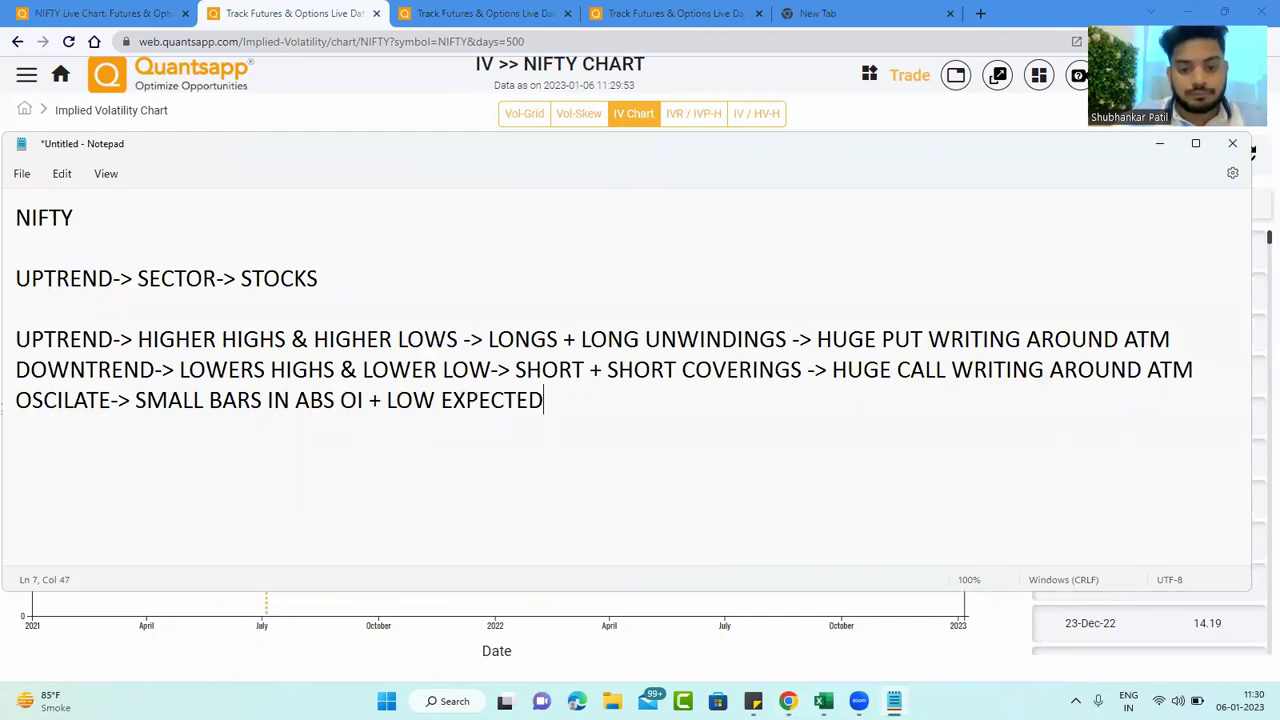
pyautogui.write('MOVE')
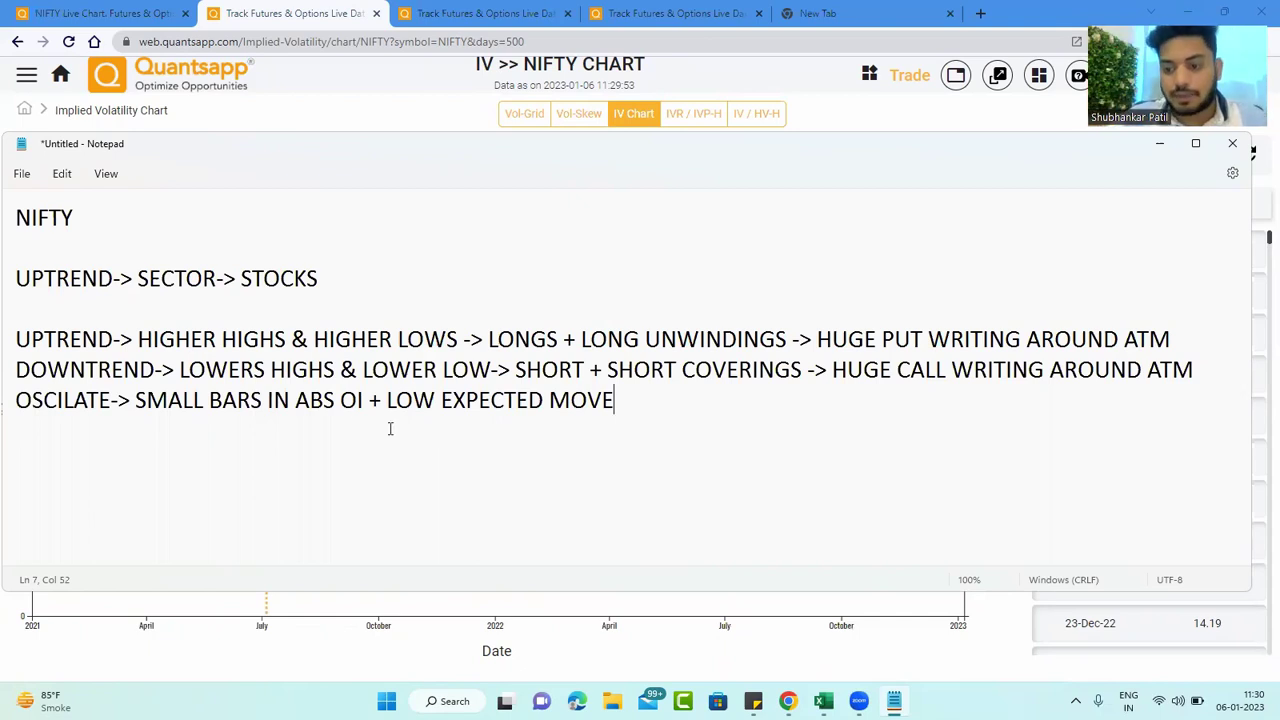
pyautogui.hotkey('shift', 'Down')
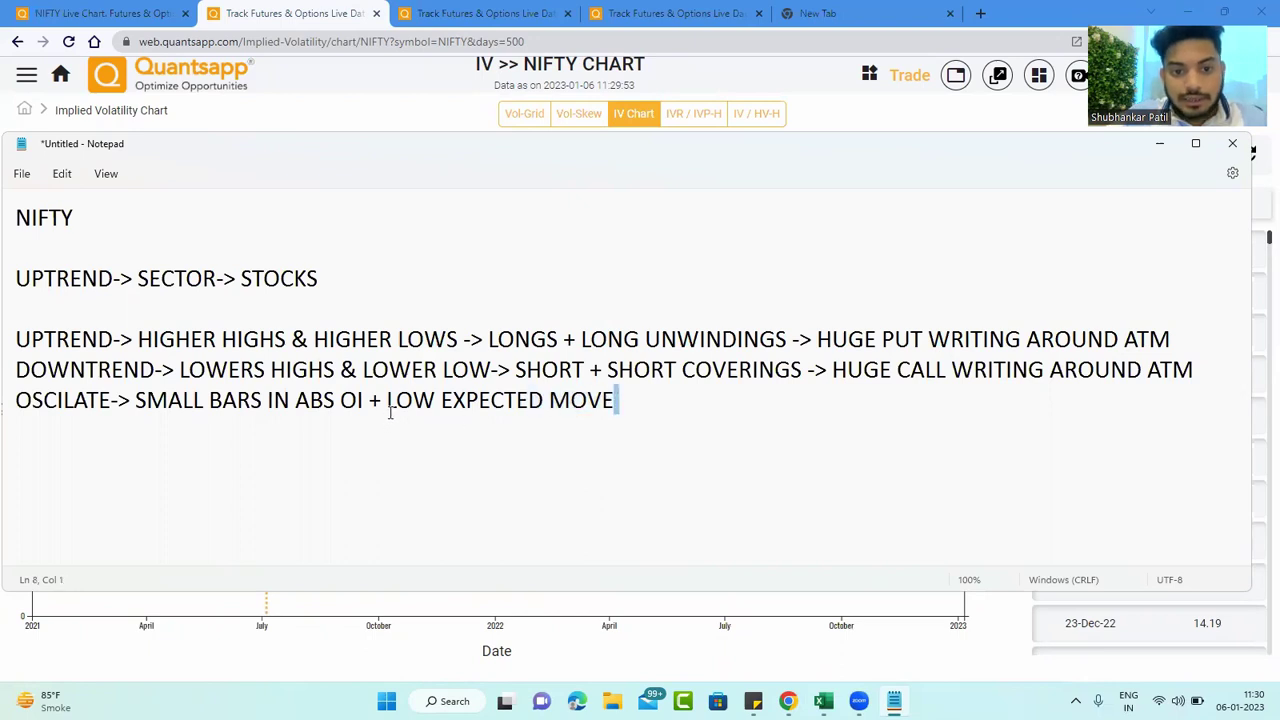
pyautogui.keyDown('shift'); pyautogui.click(390, 413); pyautogui.keyUp('shift')
pyautogui.click(494, 437)
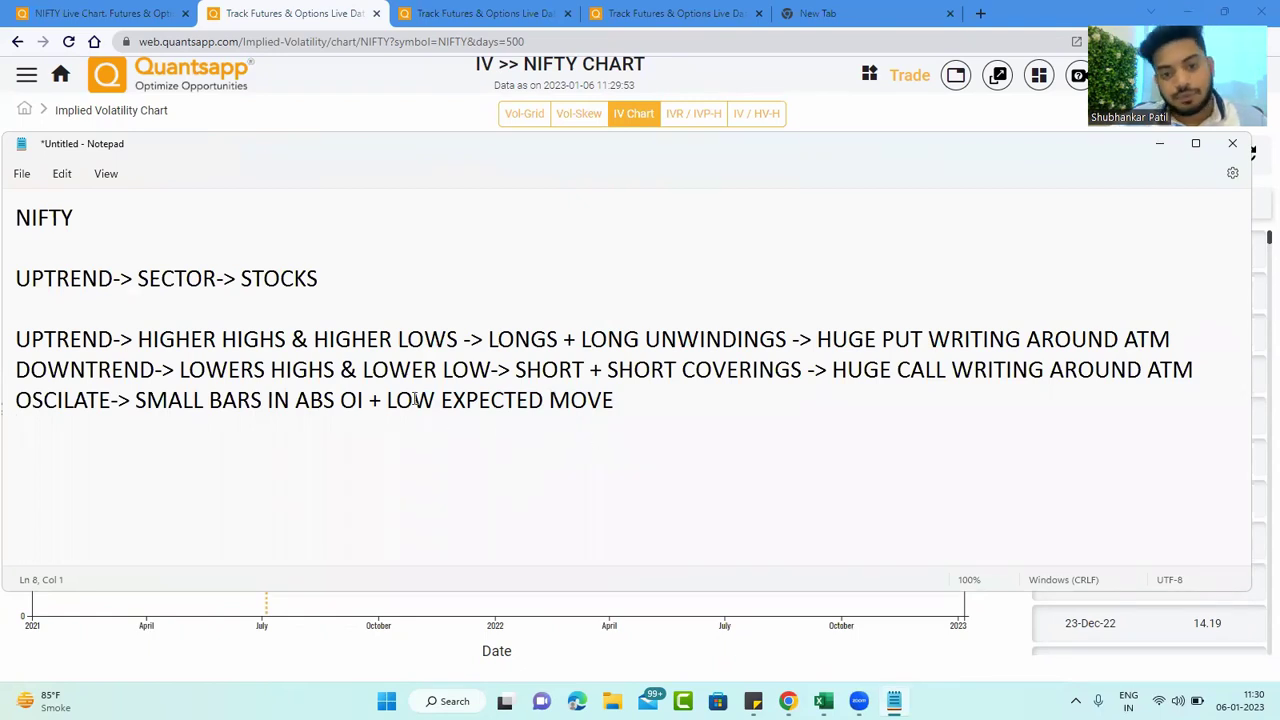
pyautogui.moveTo(414, 400); pyautogui.dragTo(622, 413)
pyautogui.click(622, 416)
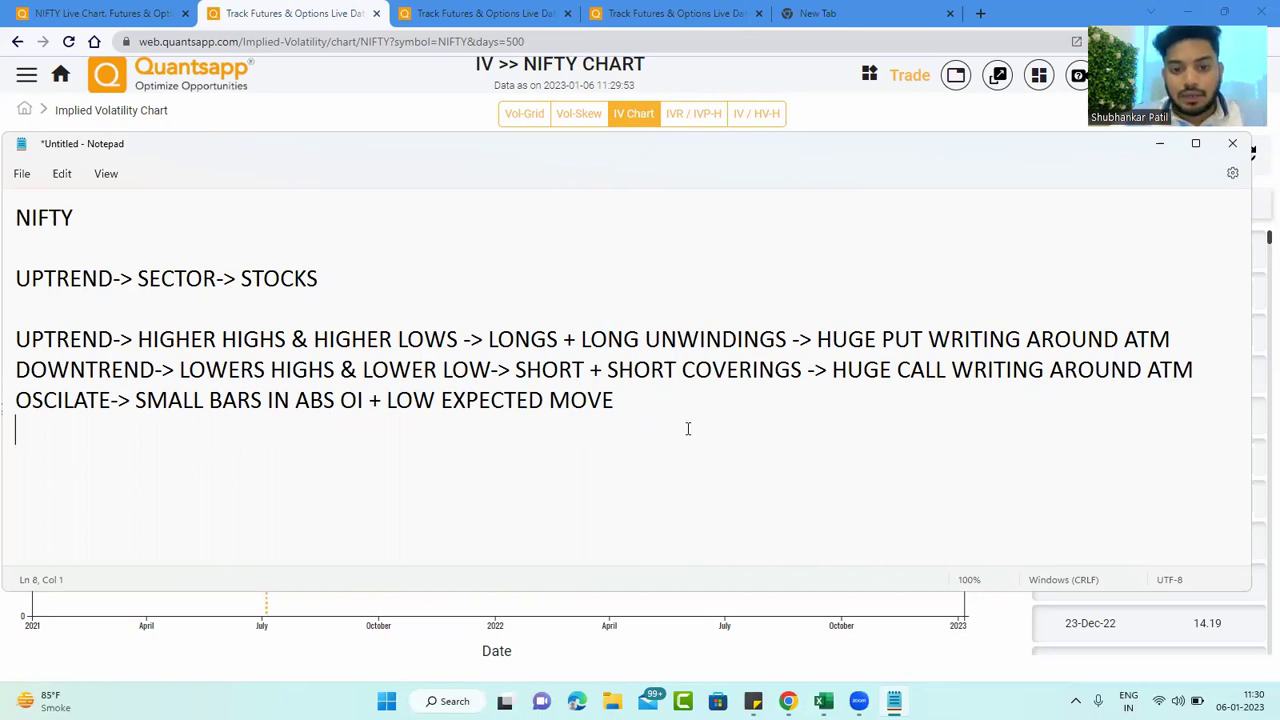
# - Append '(IV)' after the phrase and start a 'VOLATILE->' line below it
pyautogui.click(645, 400)
pyautogui.write('(IC')
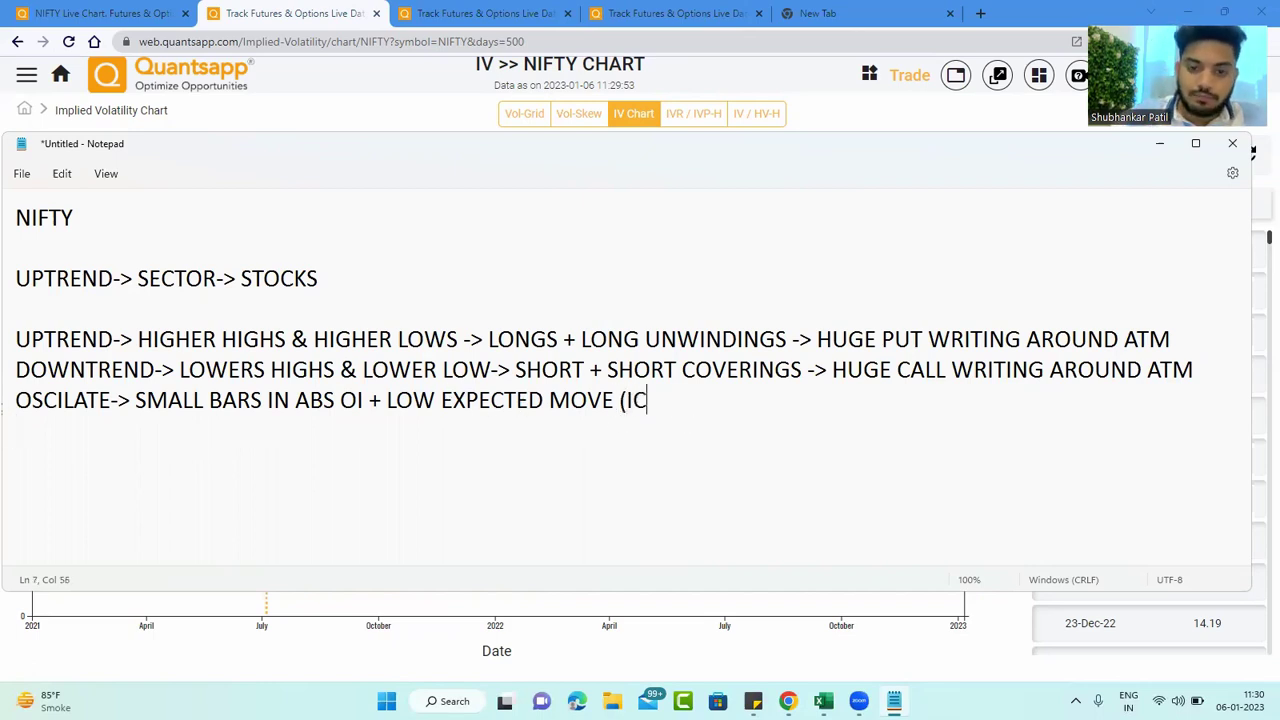
pyautogui.press('BackSpace')
pyautogui.write('V)')
pyautogui.click(16, 430)
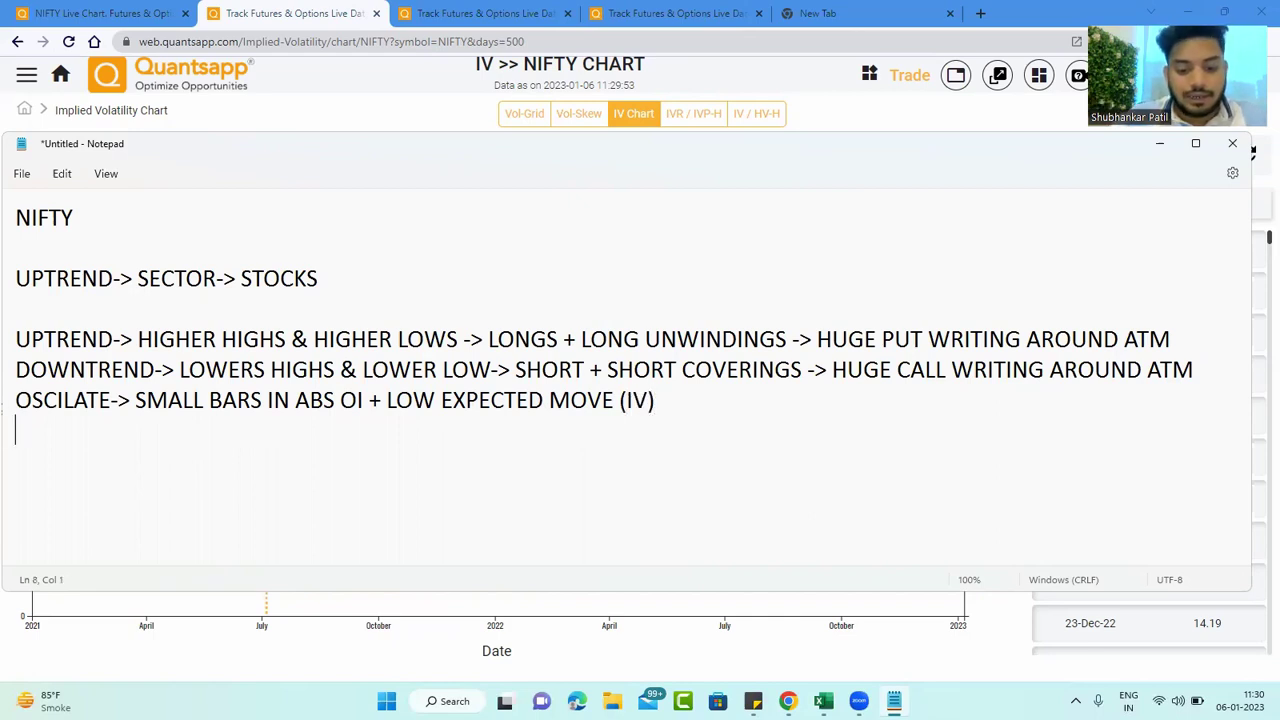
pyautogui.write('VOLATIL')
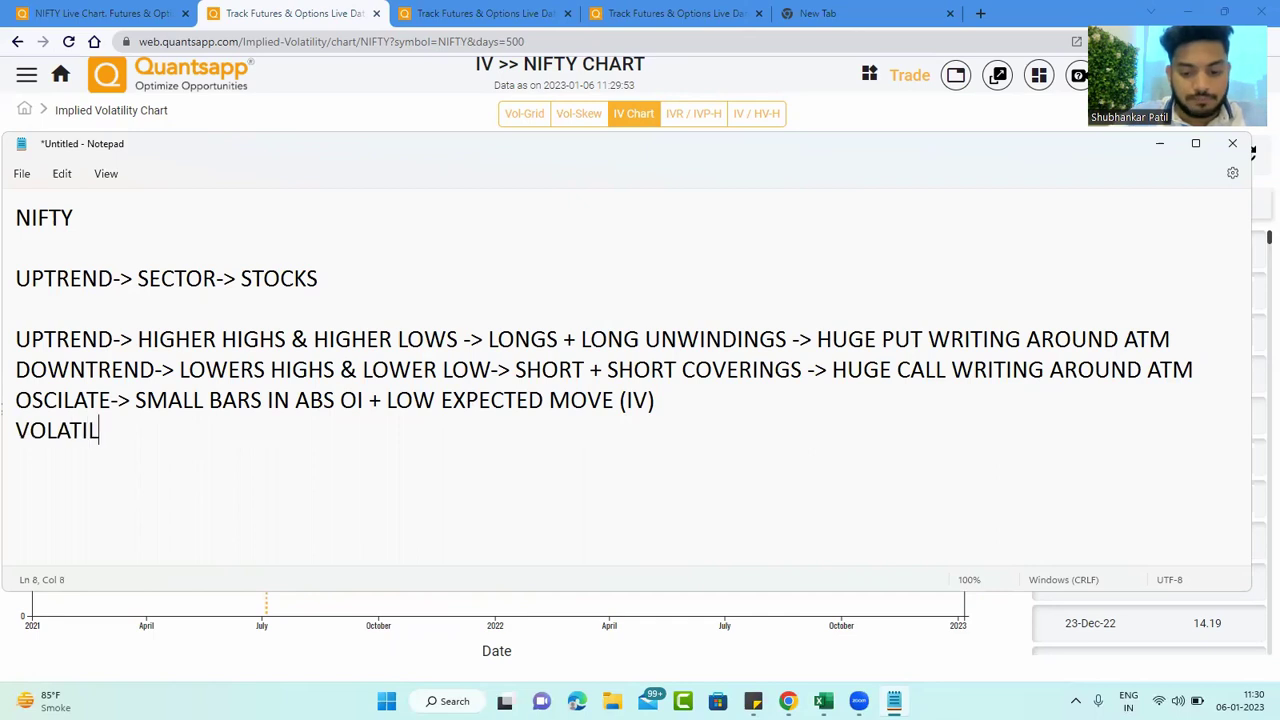
pyautogui.write('E->')
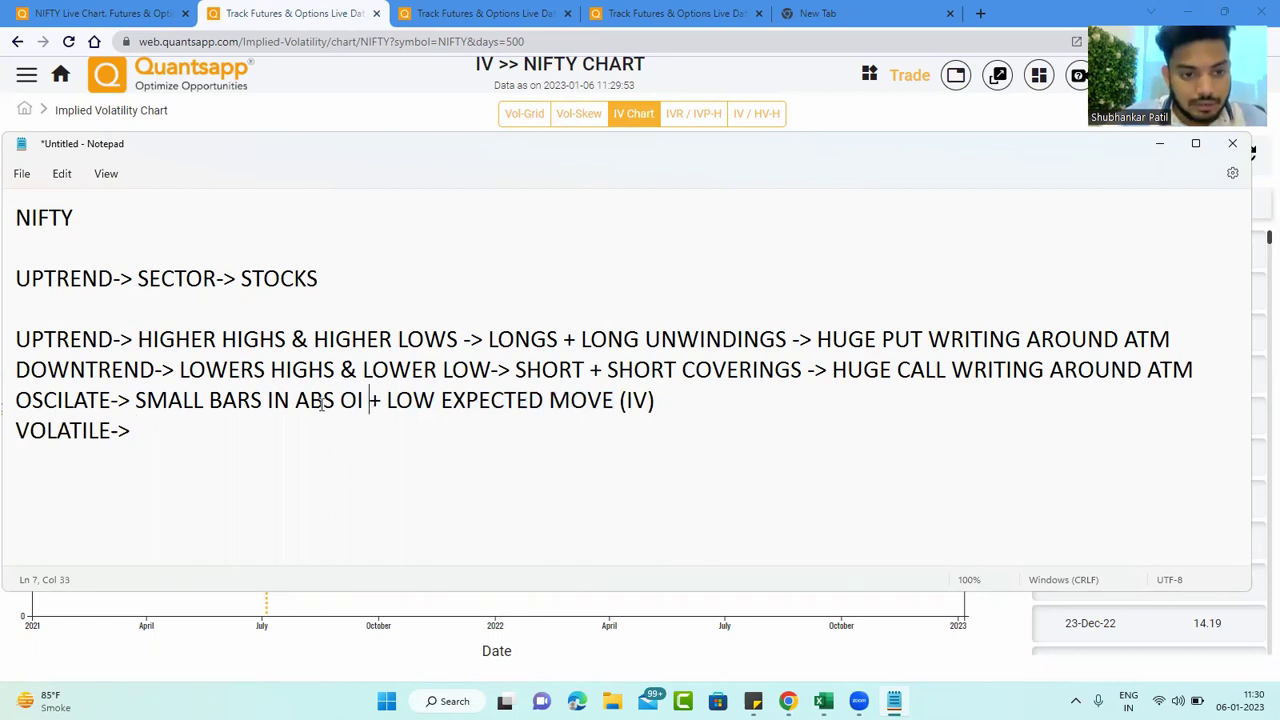
# - Fill the VOLATILE line with 'SMALL BARS IN ABS OI + HIGH IV (HIGHER EXPECTED MOVE)'
pyautogui.moveTo(371, 400); pyautogui.dragTo(140, 418)
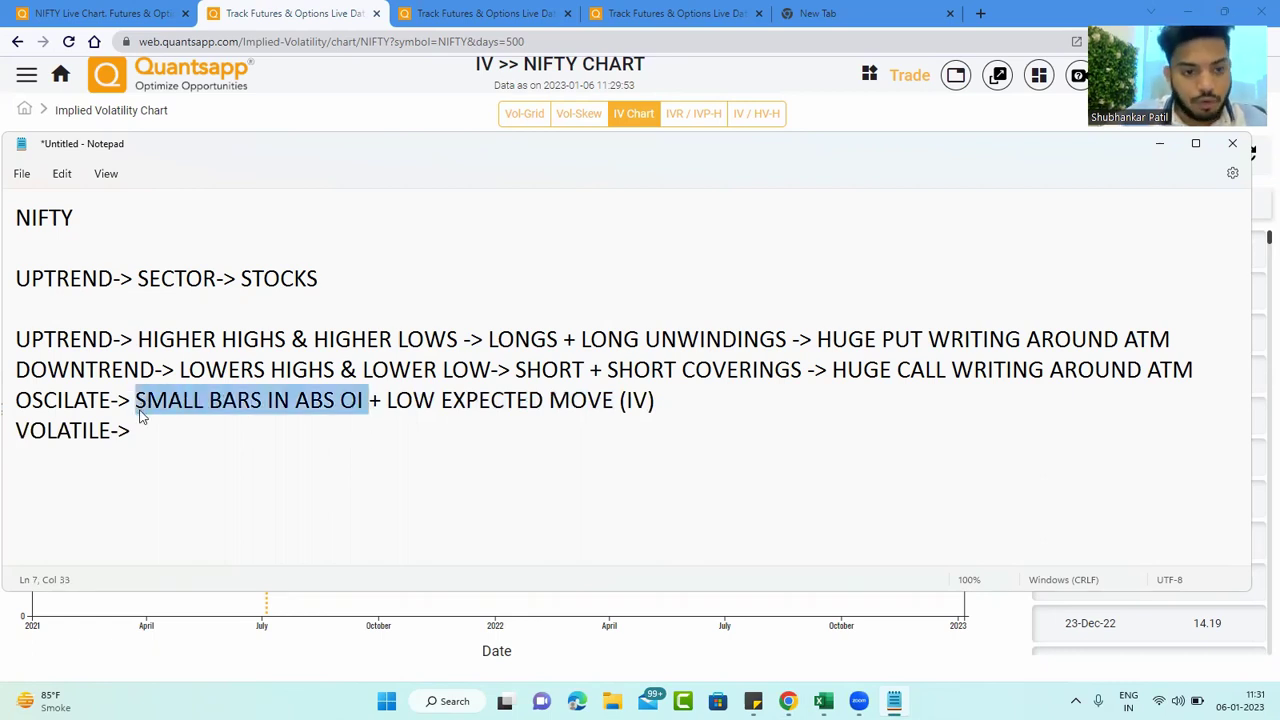
pyautogui.hotkey('ctrl', 'c')
pyautogui.click(158, 437)
pyautogui.hotkey('ctrl', 'v')
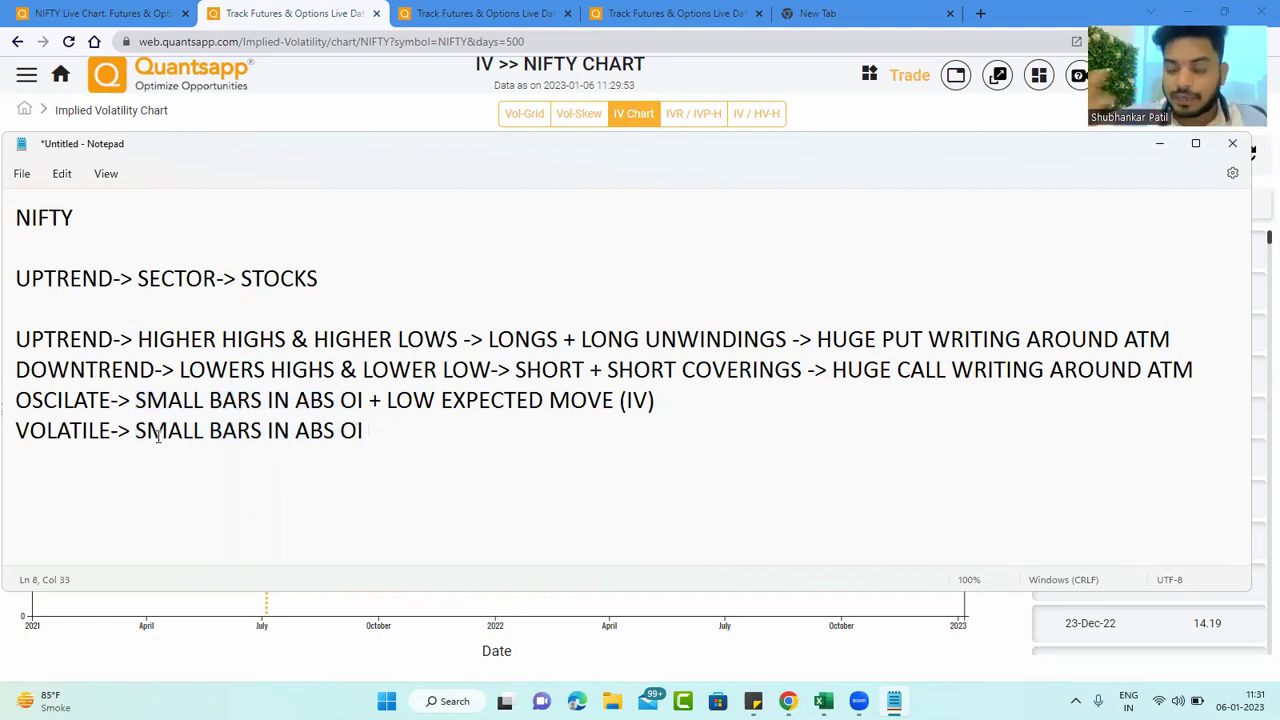
pyautogui.write('+ ')
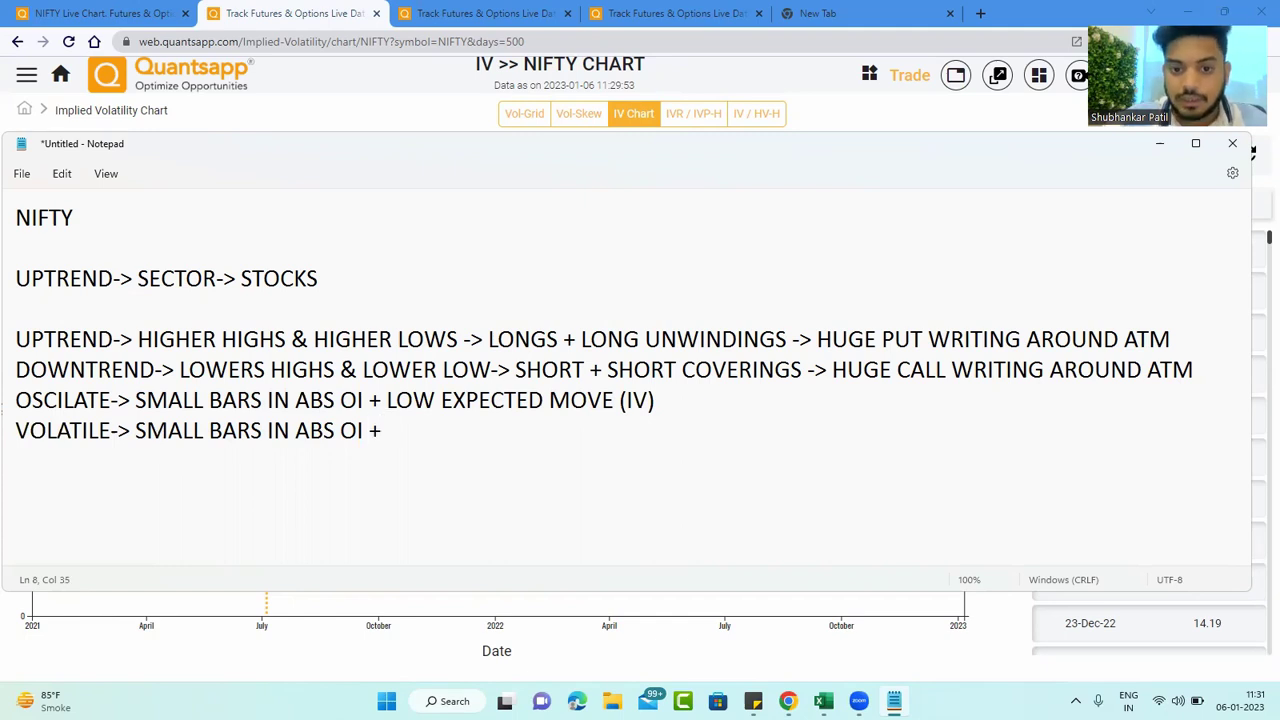
pyautogui.write('HIGH ')
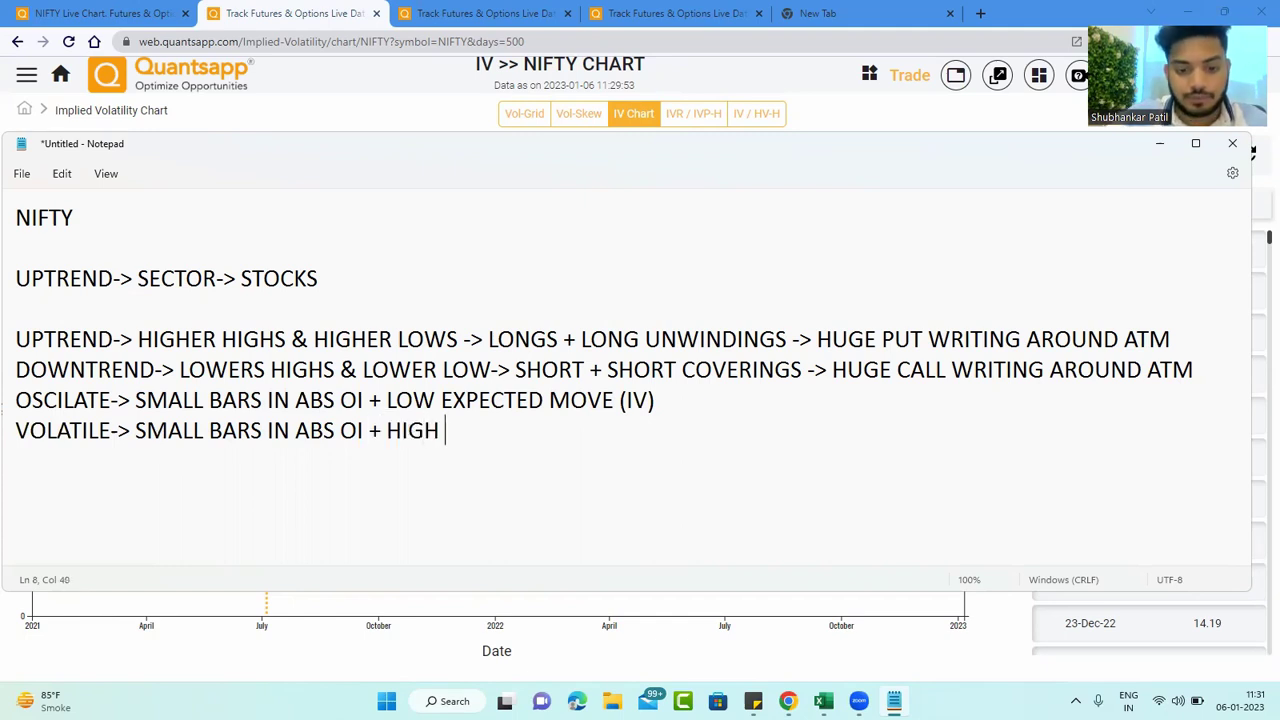
pyautogui.write('IV (H')
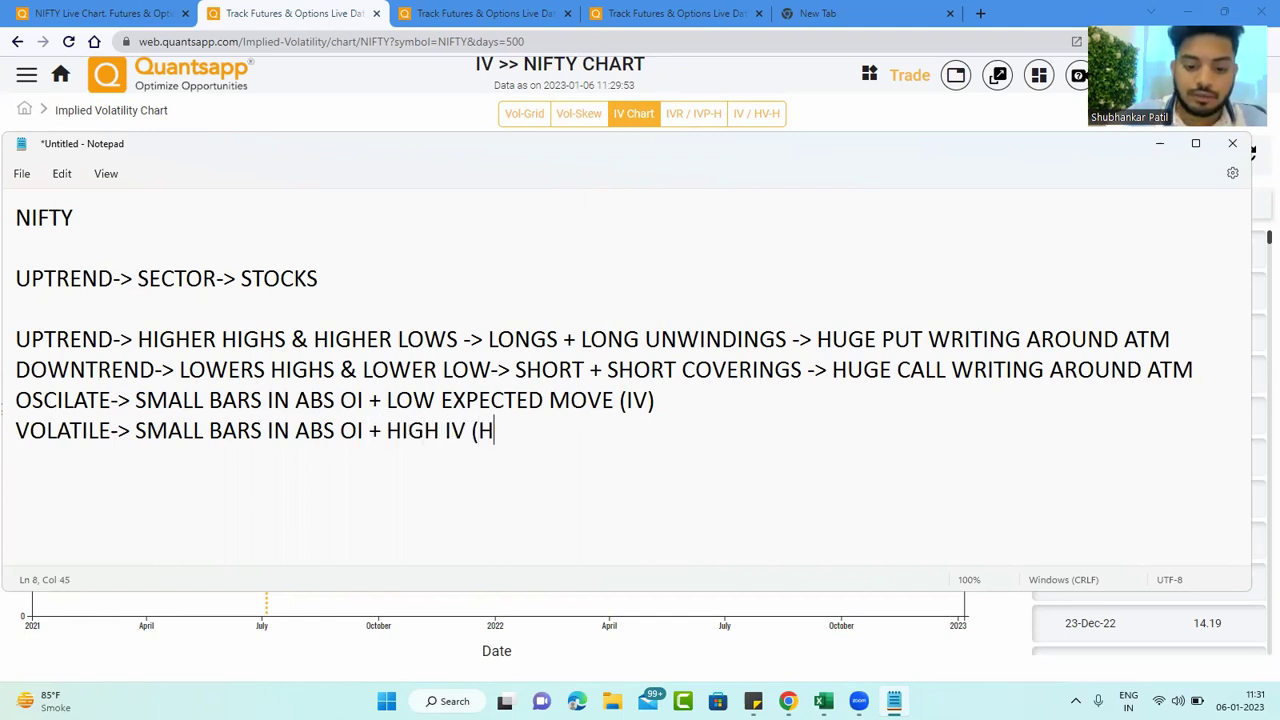
pyautogui.write('IGHER EXPEC')
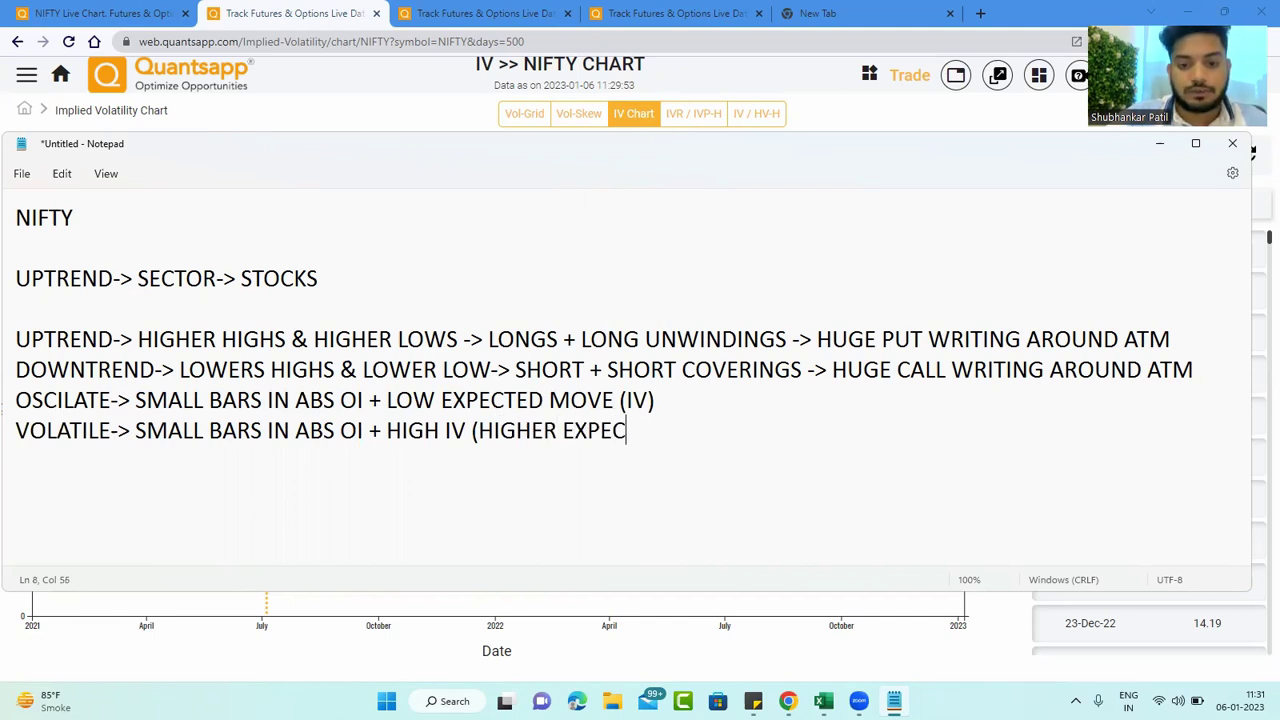
pyautogui.write('TED MOVE)')
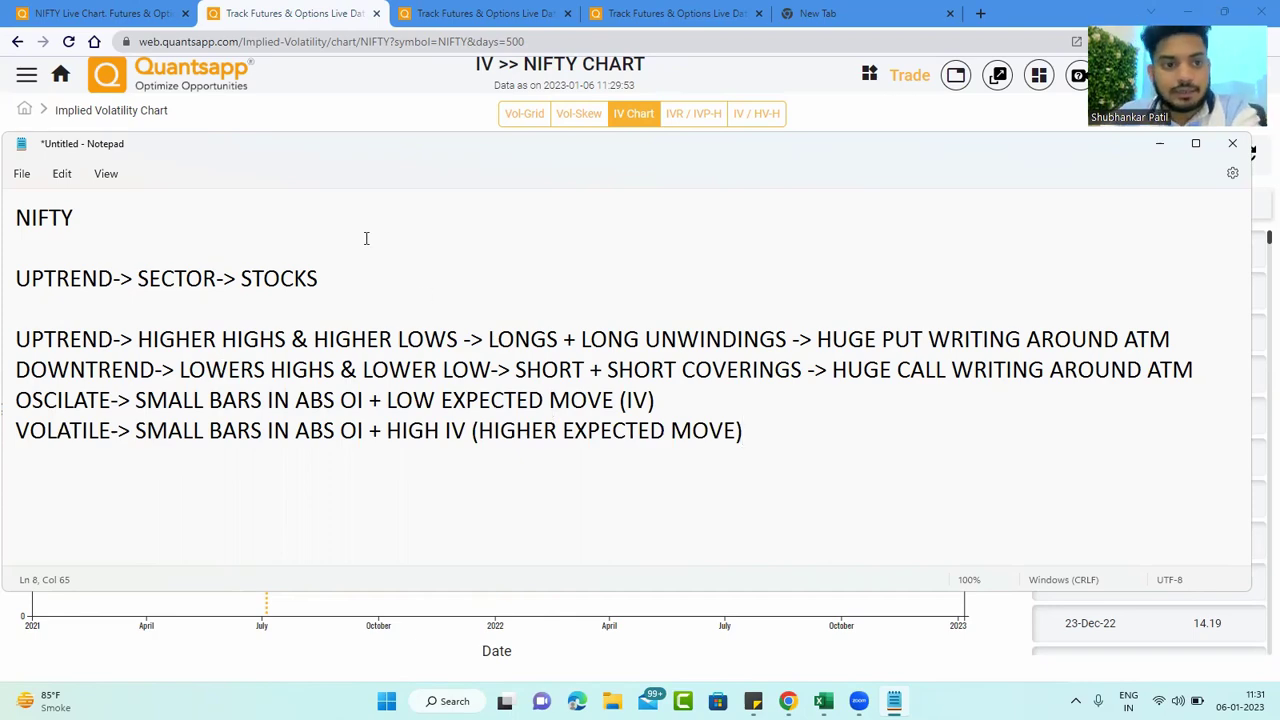
pyautogui.click(357, 111)
# - Look over the NIFTY live chart, the Built-Up NIFTY future OI-H chart and the NIFTY IV chart
pyautogui.hotkey('ctrl', 'shift', 'Tab')
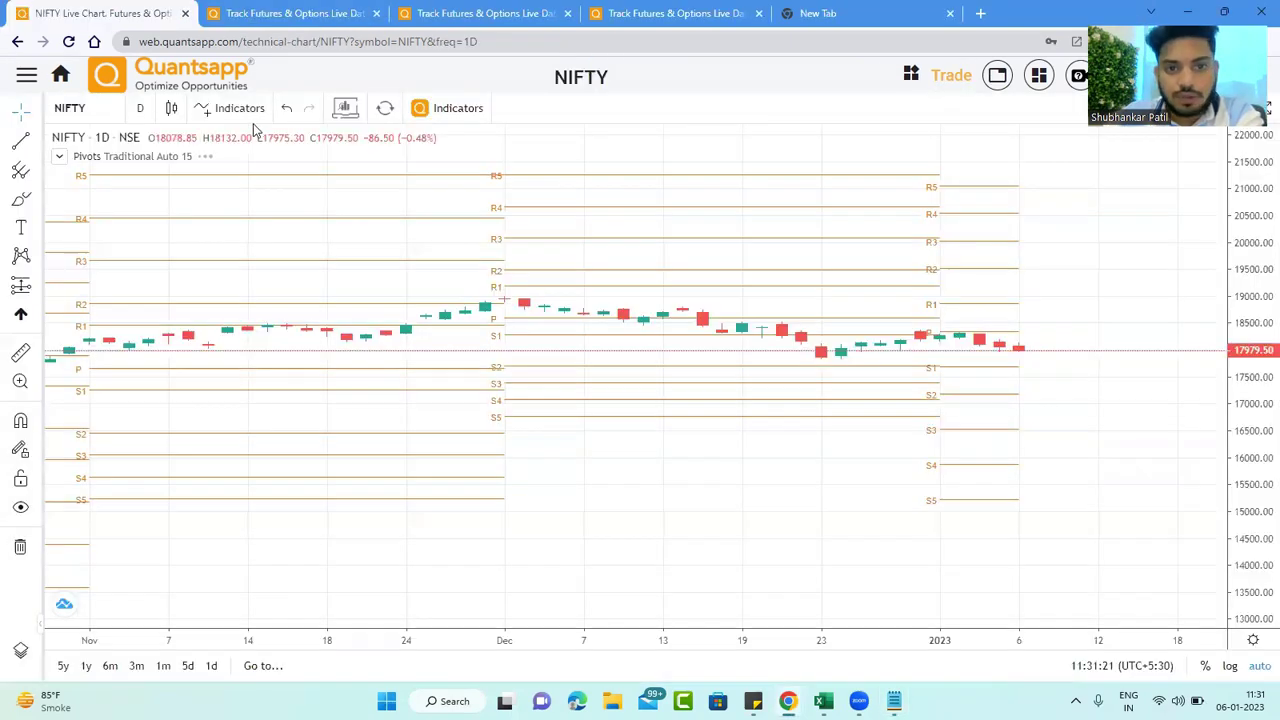
pyautogui.hotkey('ctrl', 'Tab')
pyautogui.hotkey('ctrl', 'Tab')
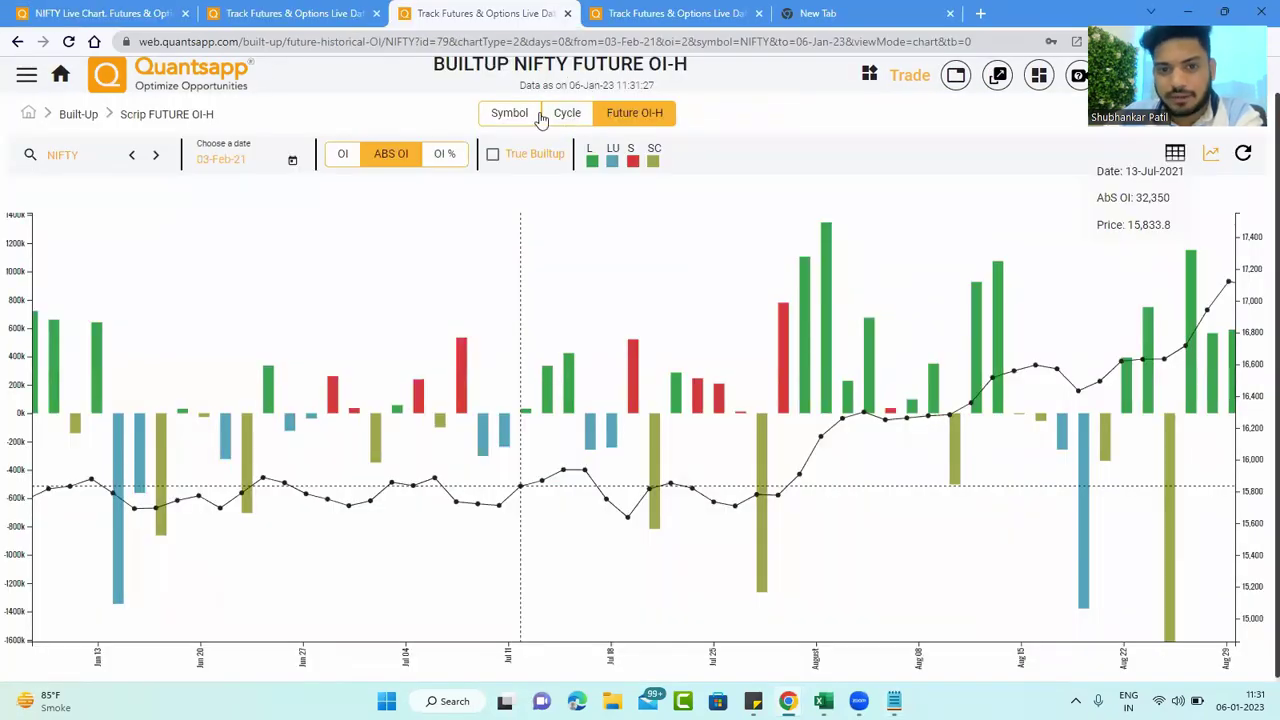
pyautogui.click(294, 12)
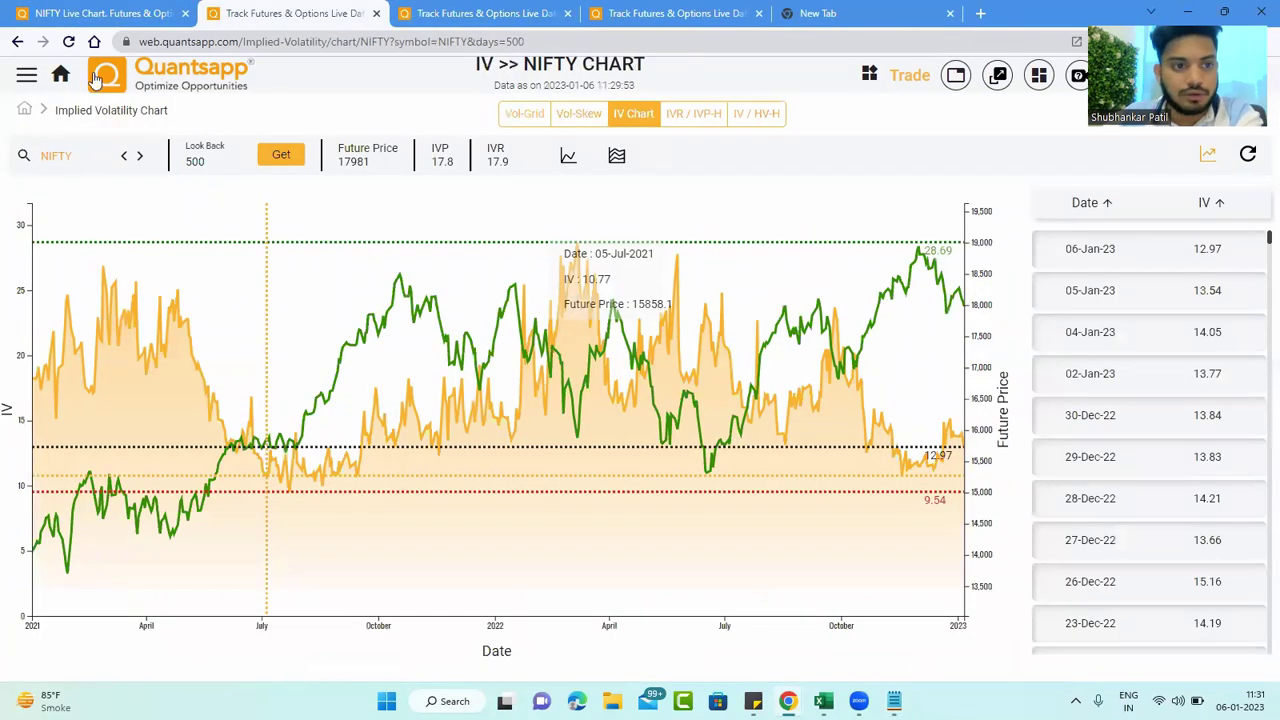
# - Show the Built-Up Scrip/Sector choices on the Quantsapp home page, then return to the Notepad notes
pyautogui.click(61, 74)
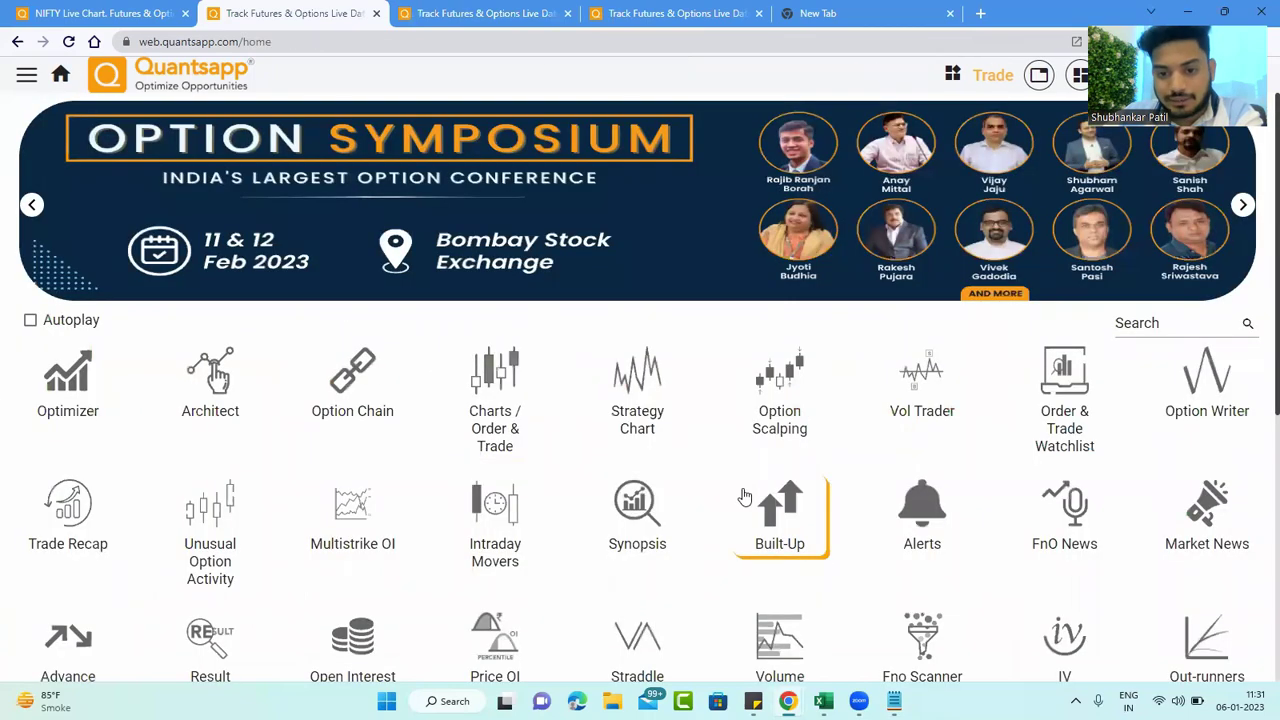
pyautogui.click(744, 497)
pyautogui.moveTo(912, 548)
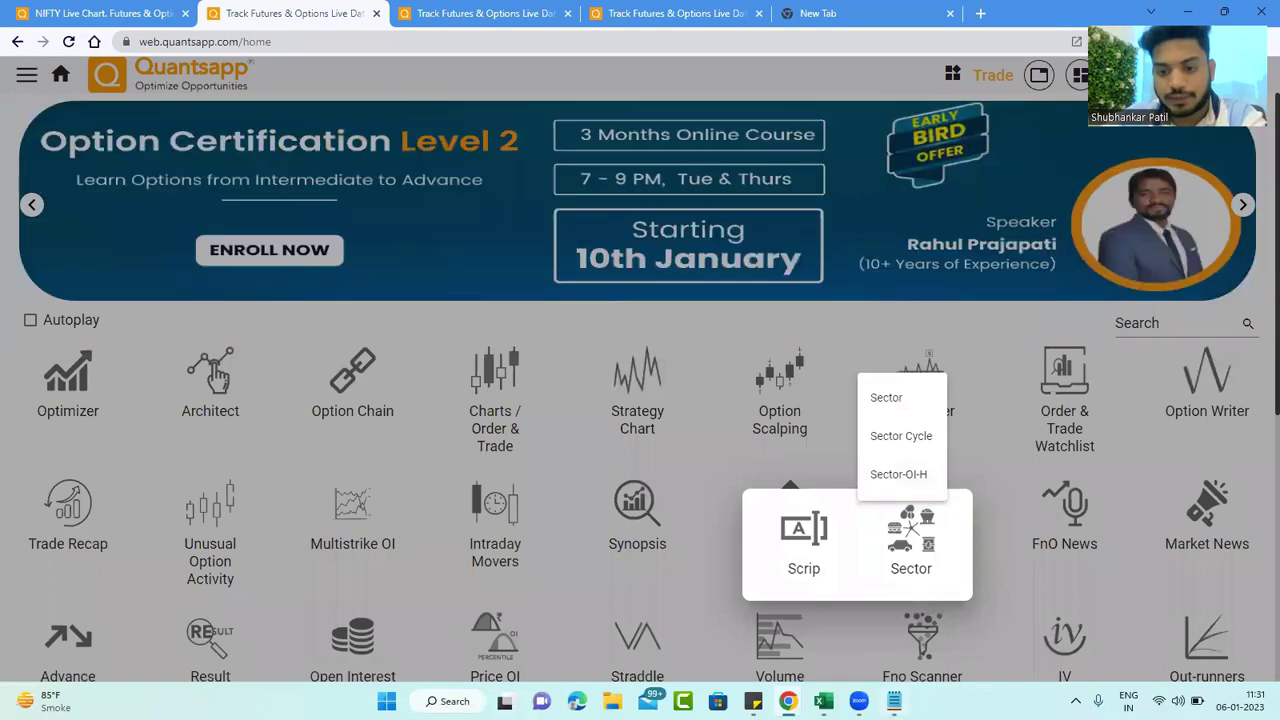
pyautogui.hotkey('alt', 'Tab')
pyautogui.click(120, 278)
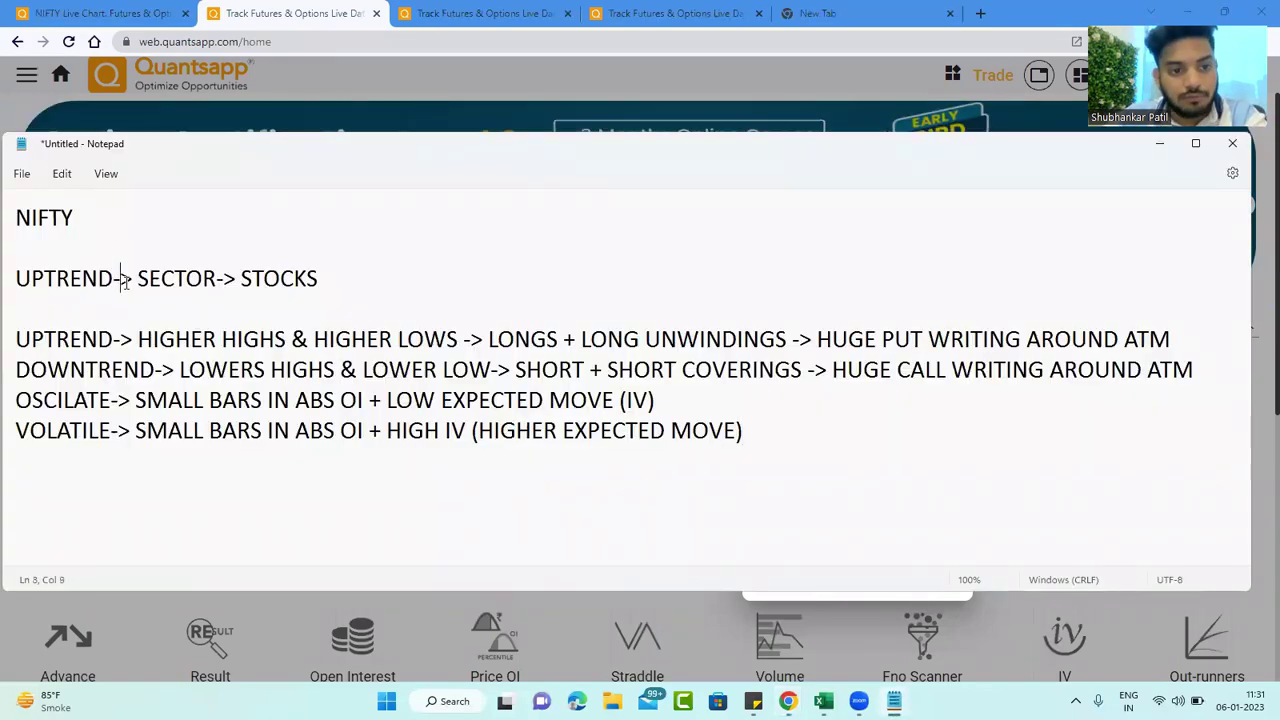
# - Highlight UPTREND, SECTOR and STOCKS in the outline, then the four trend signal lines
pyautogui.moveTo(125, 280); pyautogui.dragTo(15, 281)
pyautogui.click(217, 278)
pyautogui.moveTo(217, 278); pyautogui.dragTo(134, 280)
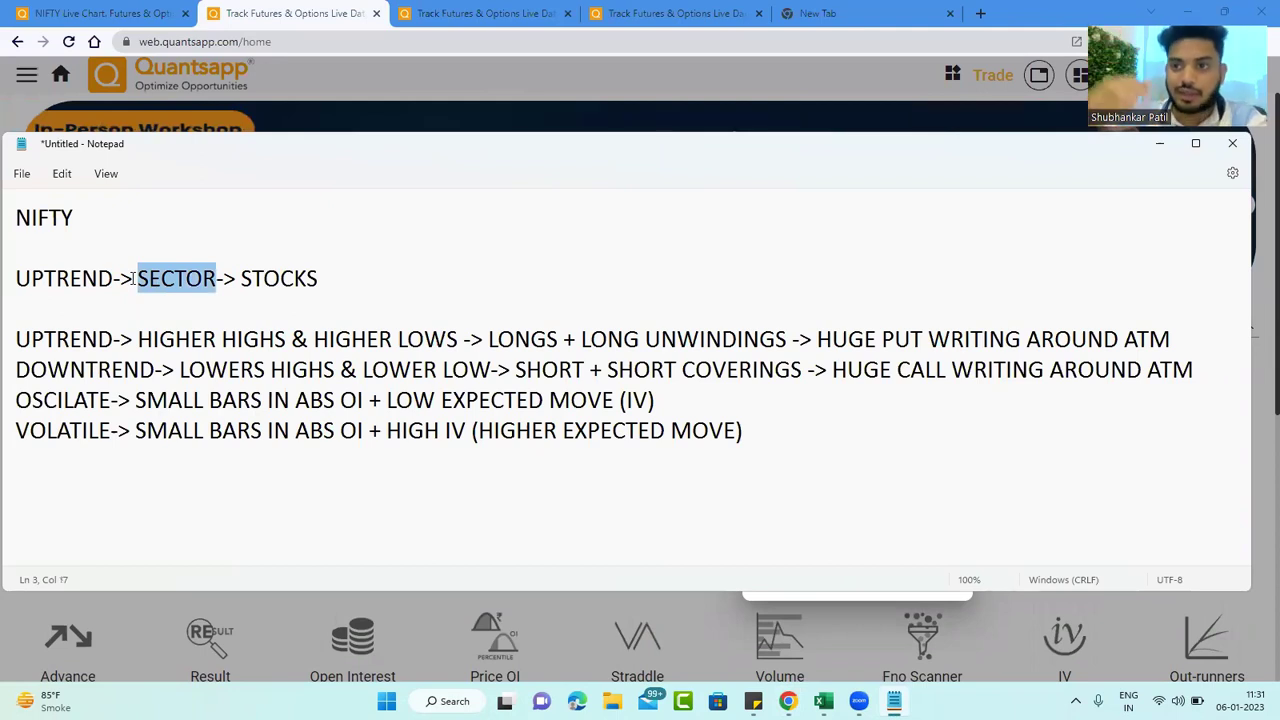
pyautogui.moveTo(326, 280); pyautogui.dragTo(240, 281)
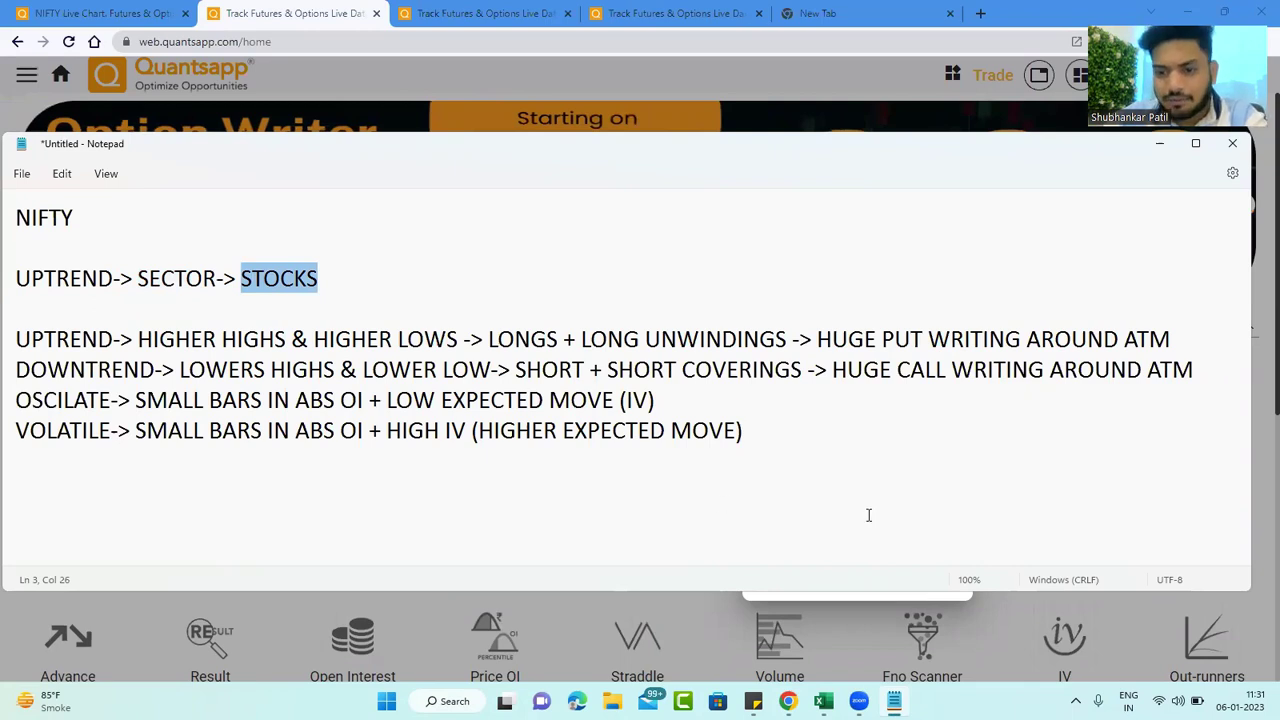
pyautogui.moveTo(869, 514); pyautogui.dragTo(15, 340)
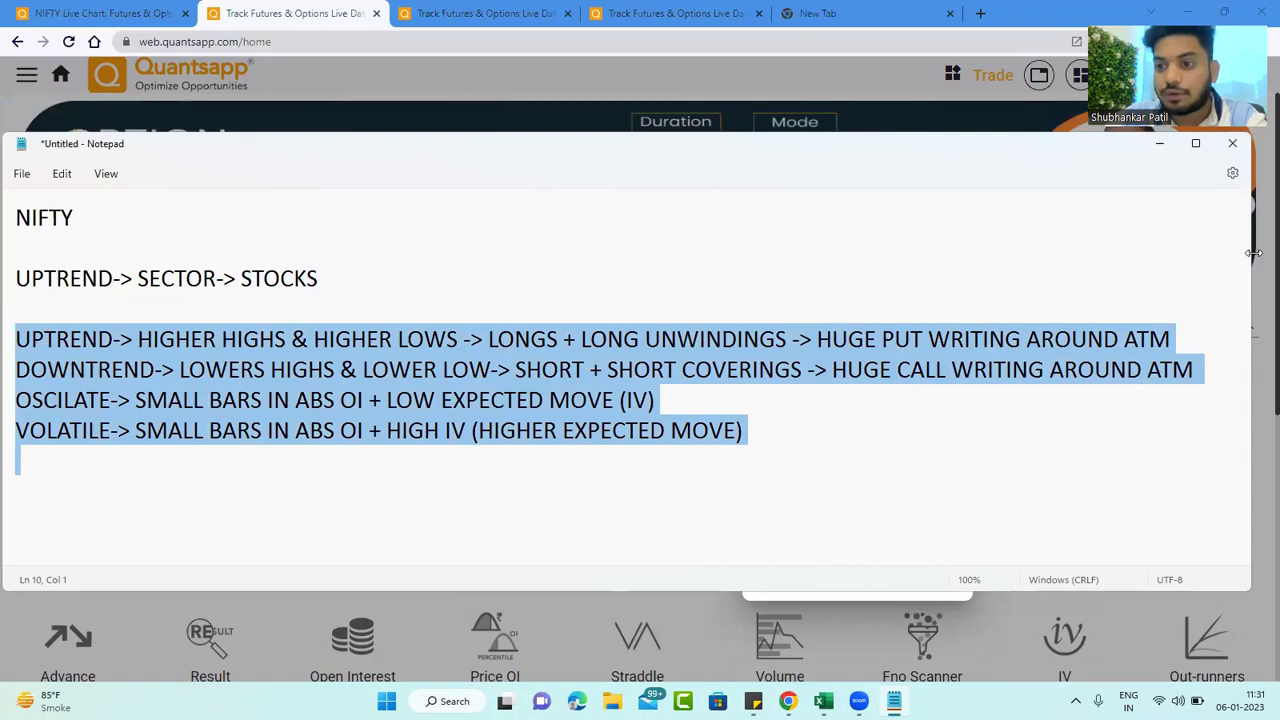
# - Widen Notepad to the screen edge, clear the highlight and minimize the notes
pyautogui.moveTo(1253, 253); pyautogui.dragTo(1277, 254)
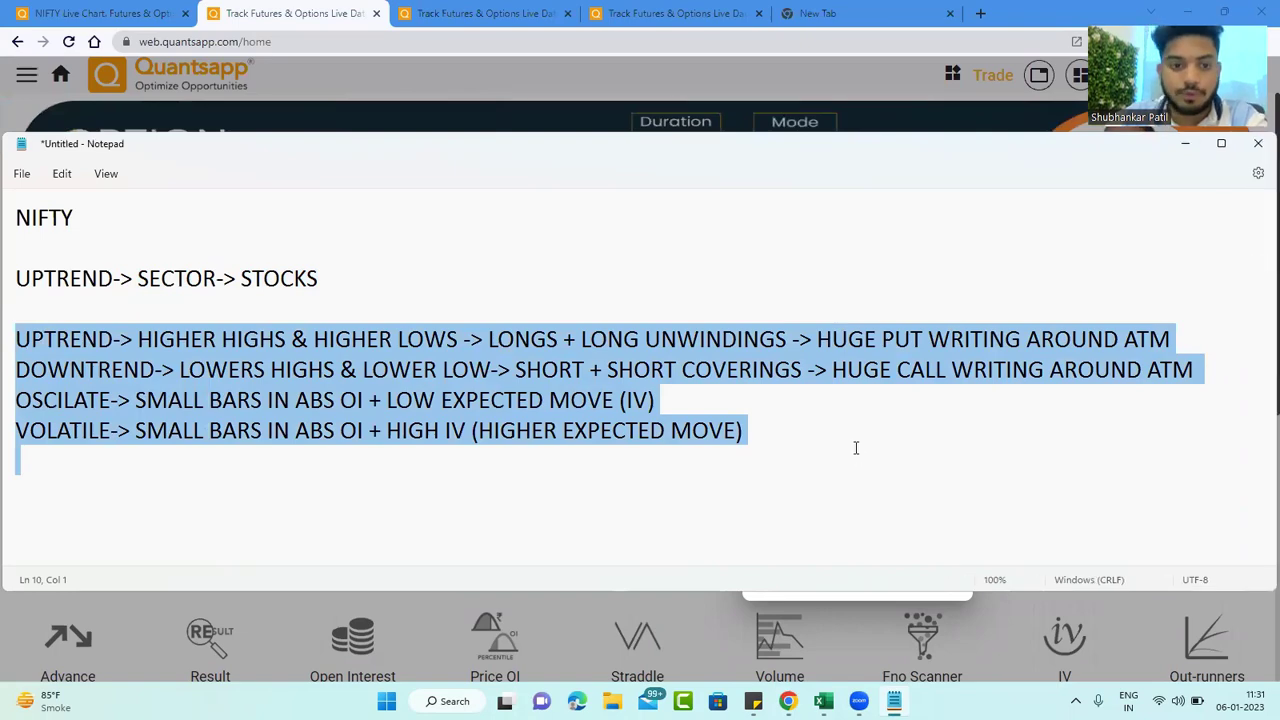
pyautogui.click(855, 447)
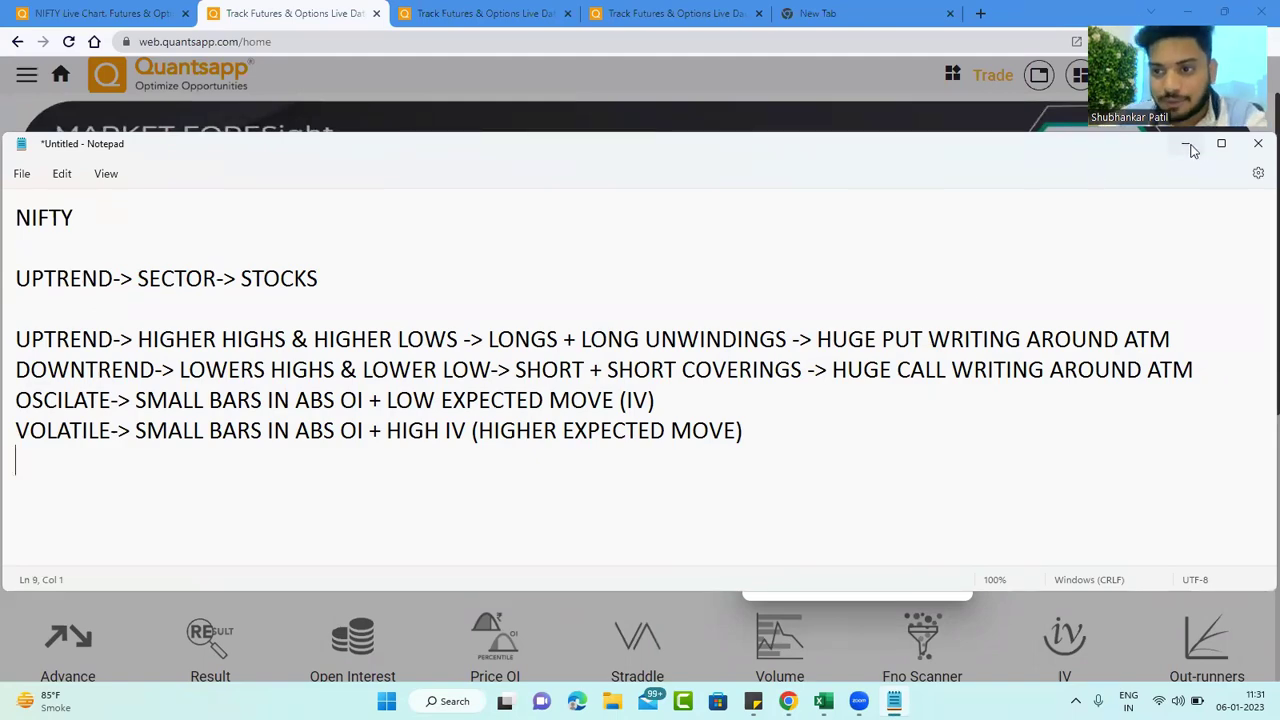
pyautogui.click(1188, 146)
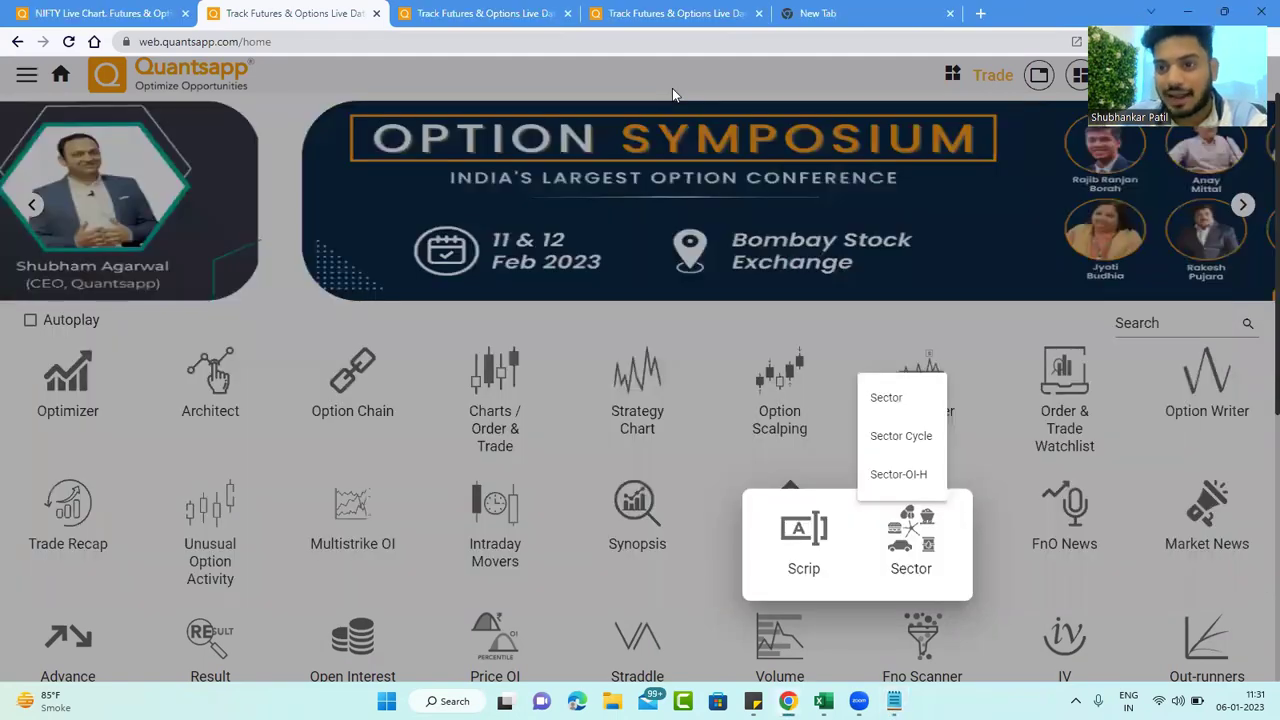